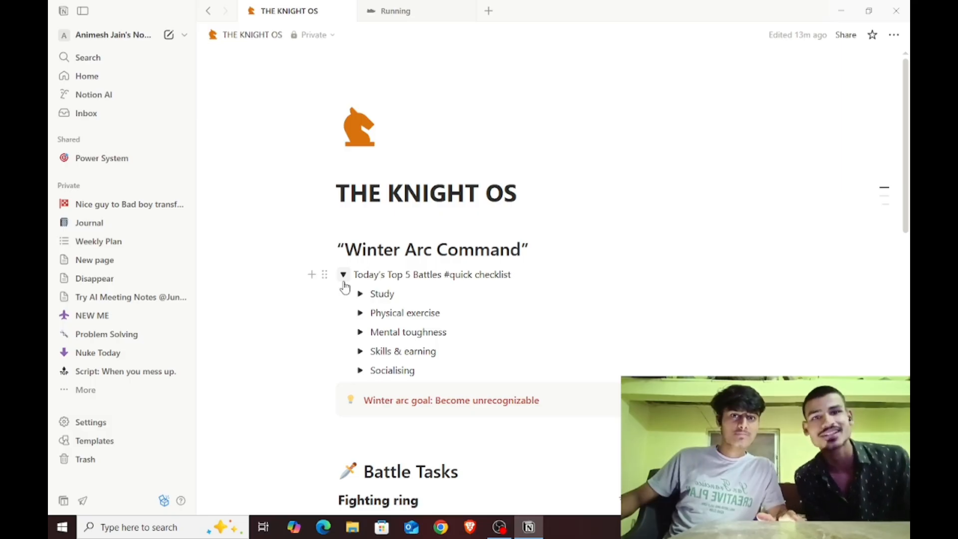
Collapse the Today's Top 5 Battles checklist and insert a numbered list below the Winter arc goal callout
click(343, 276)
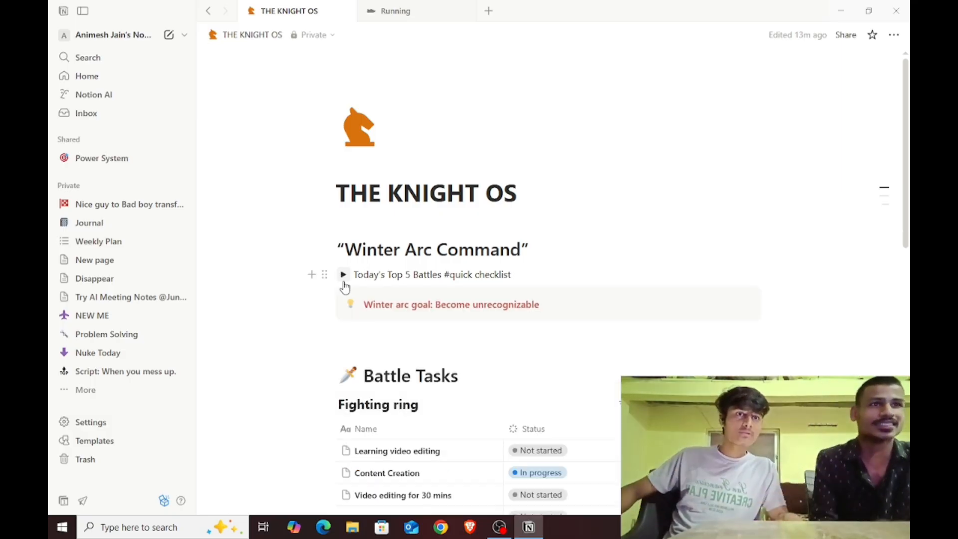
drag(517, 277, 342, 283)
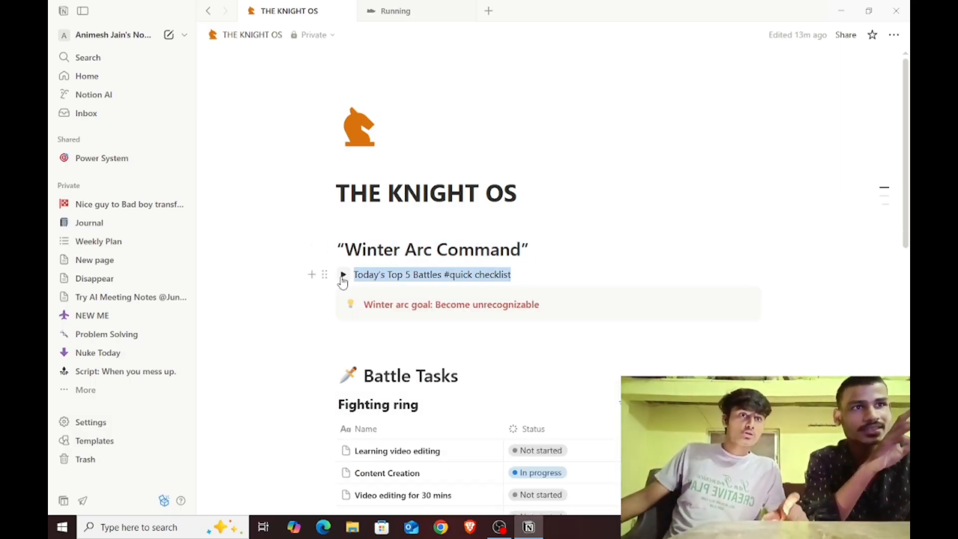
click(326, 353)
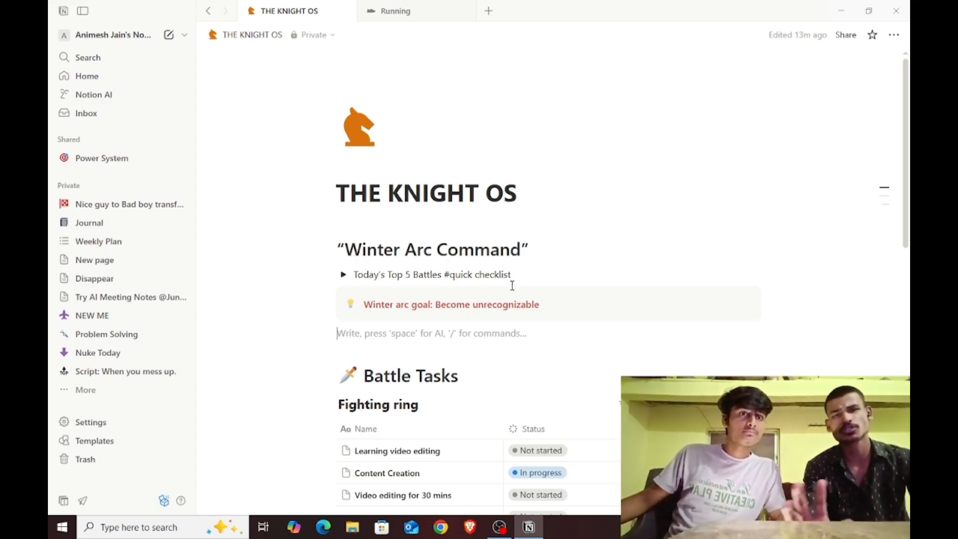
text(/)
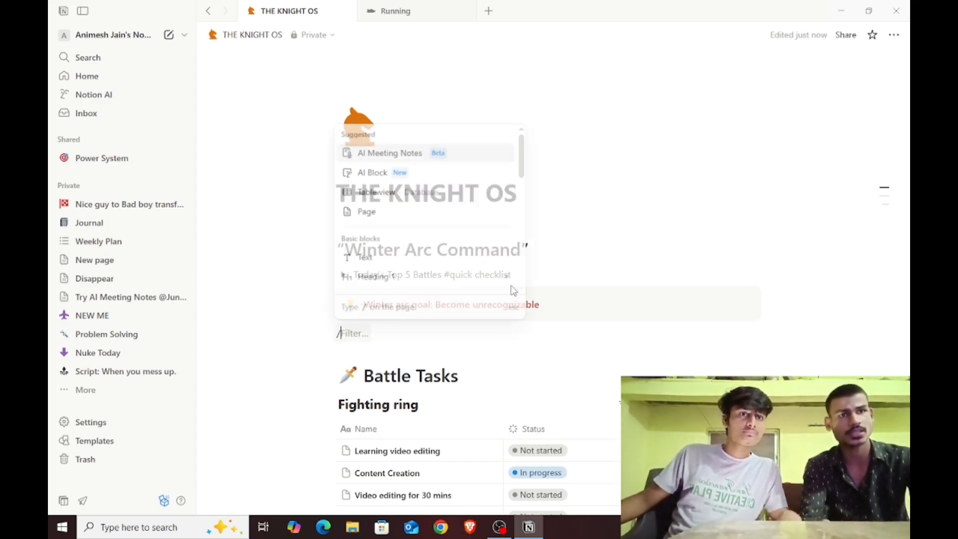
key(Down)
key(Down)
key(Down)
key(Down)
key(Down)
key(Down)
key(Down)
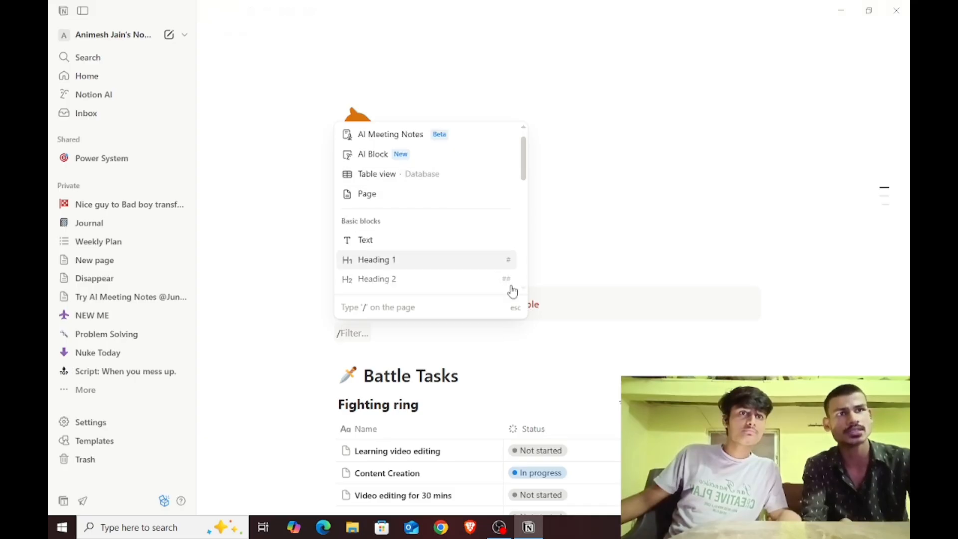
key(Up)
key(Up)
key(Down)
key(Down)
key(Down)
key(Down)
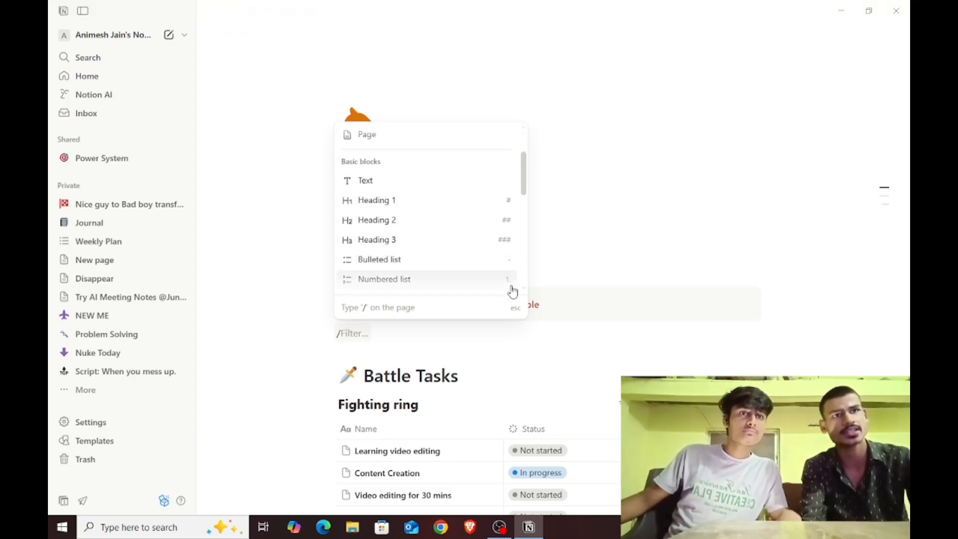
key(Up)
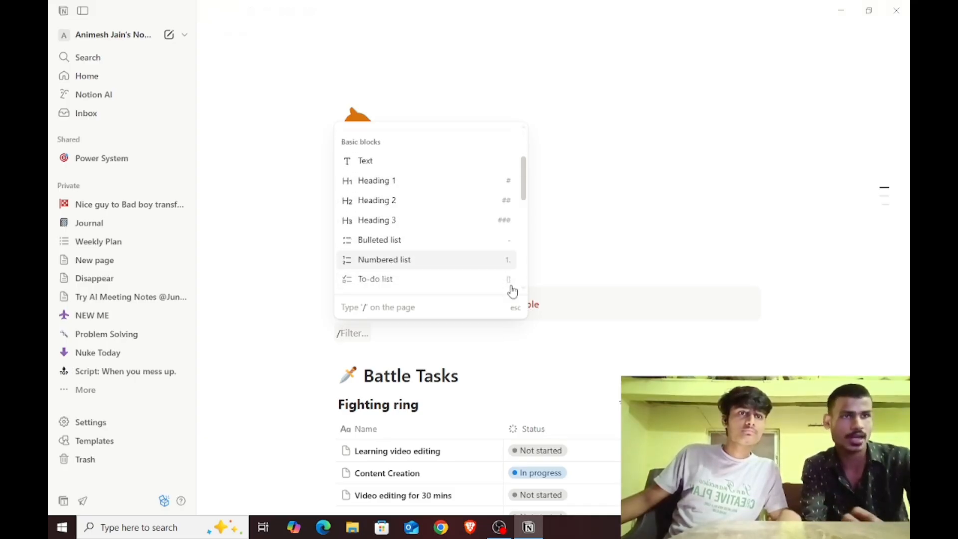
key(Return)
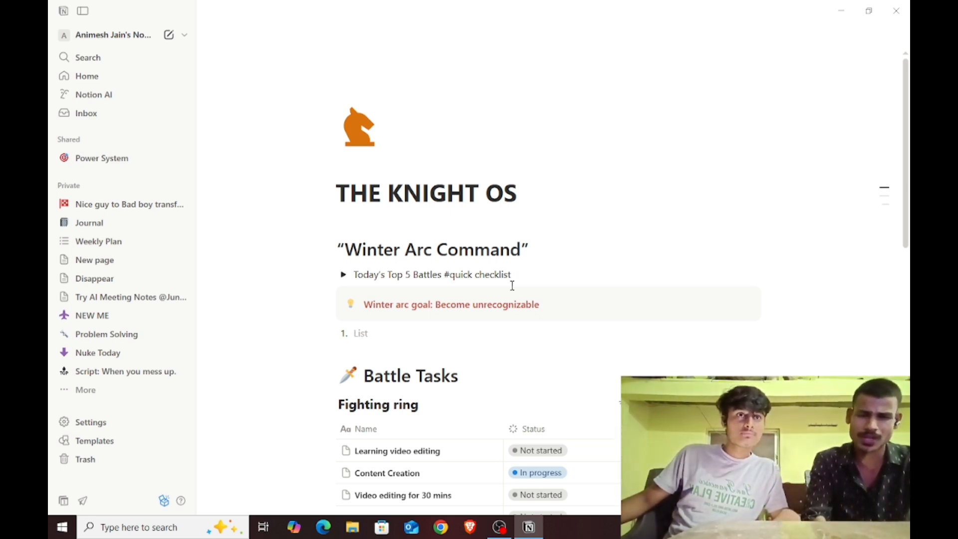
Enter "Content Creation" and "MMA" as the two items of the numbered list
text(C)
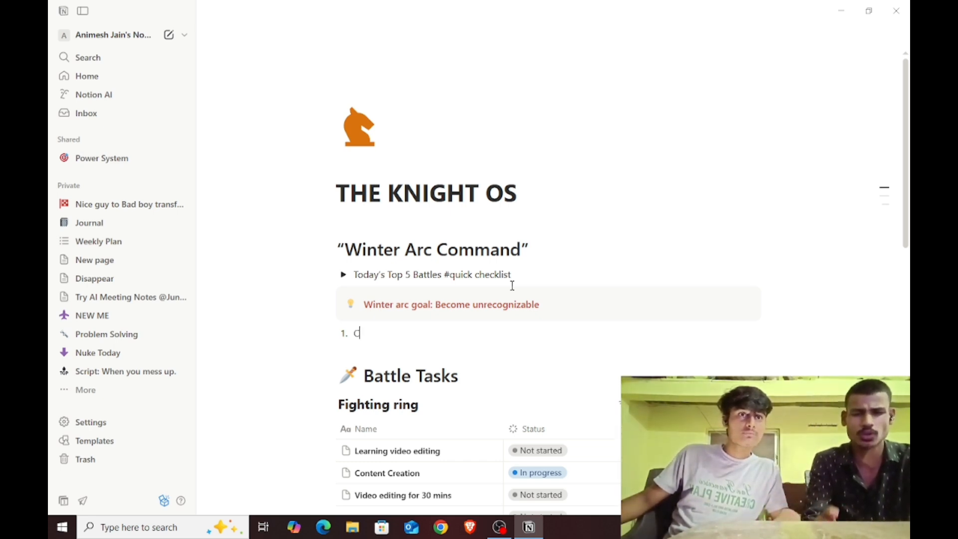
text(ontent )
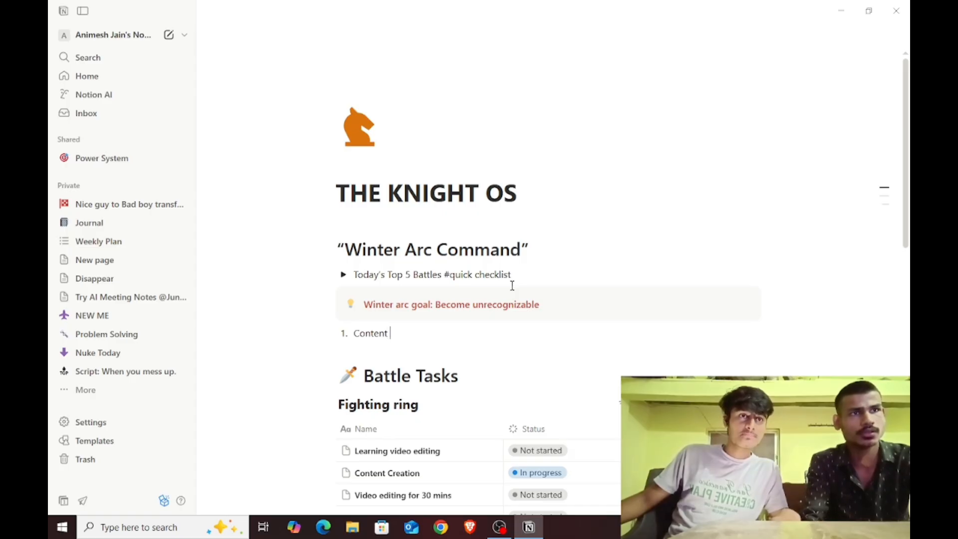
text(Crea)
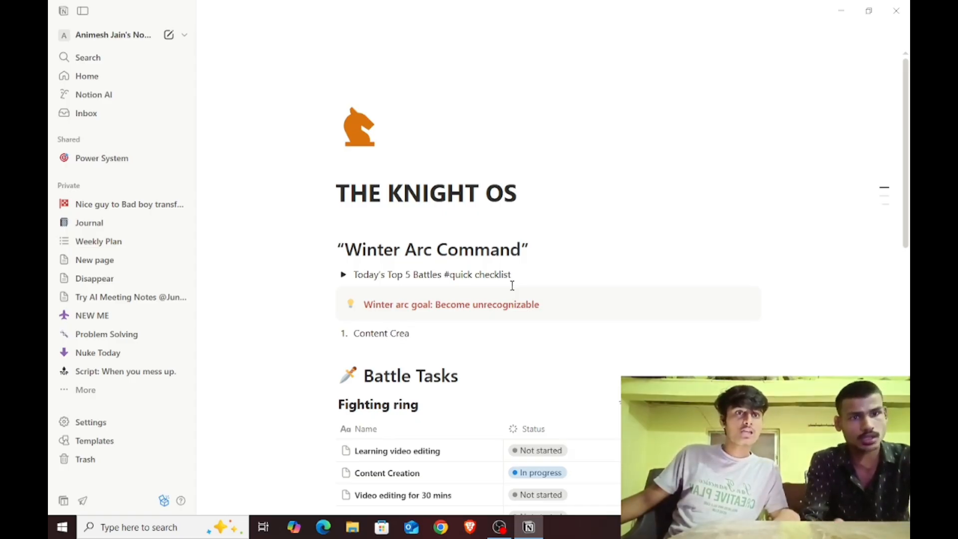
text(tion)
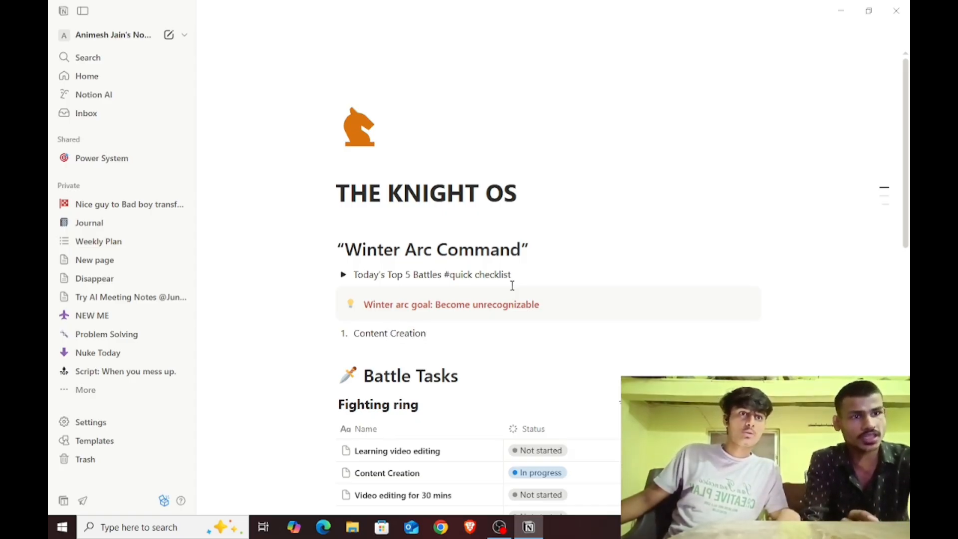
key(Return)
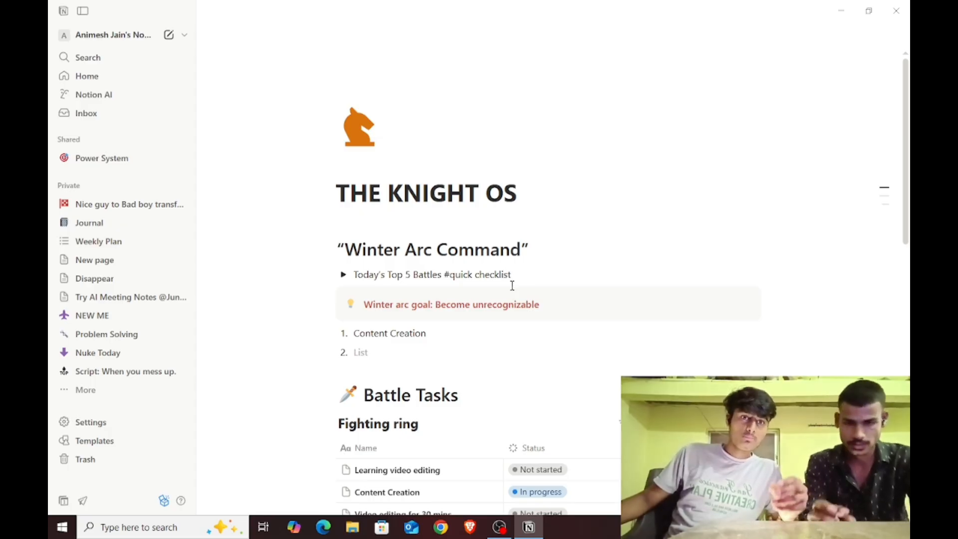
text(MMA)
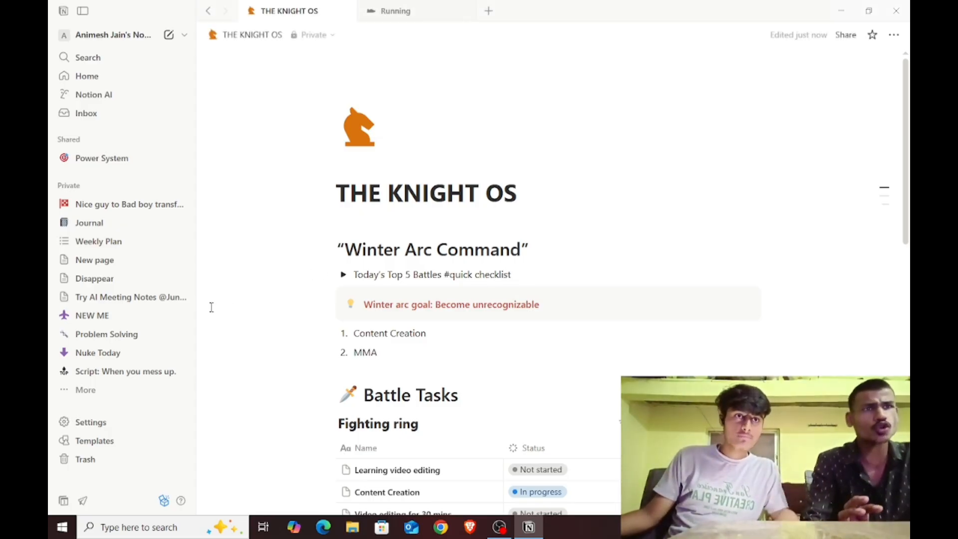
Expand the Today's Top 5 Battles checklist and its Study toggle, and uncheck "3 hours with break(pomodoro techniques)"
click(343, 275)
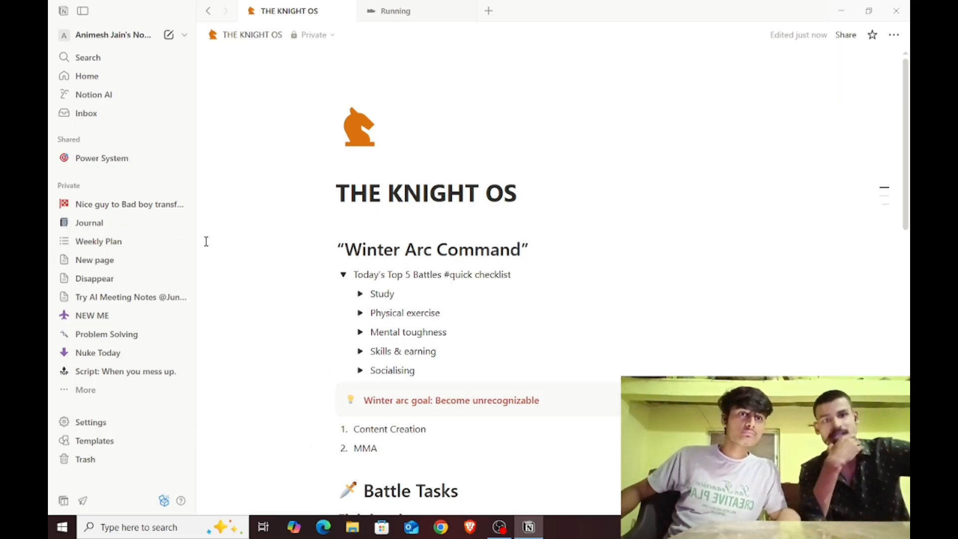
scroll(205, 241, down, 20)
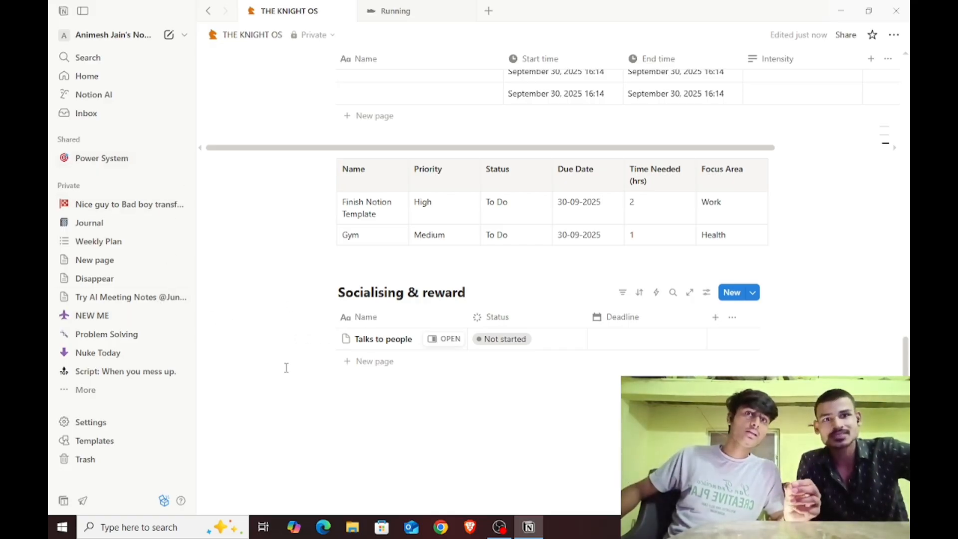
scroll(292, 372, up, 2)
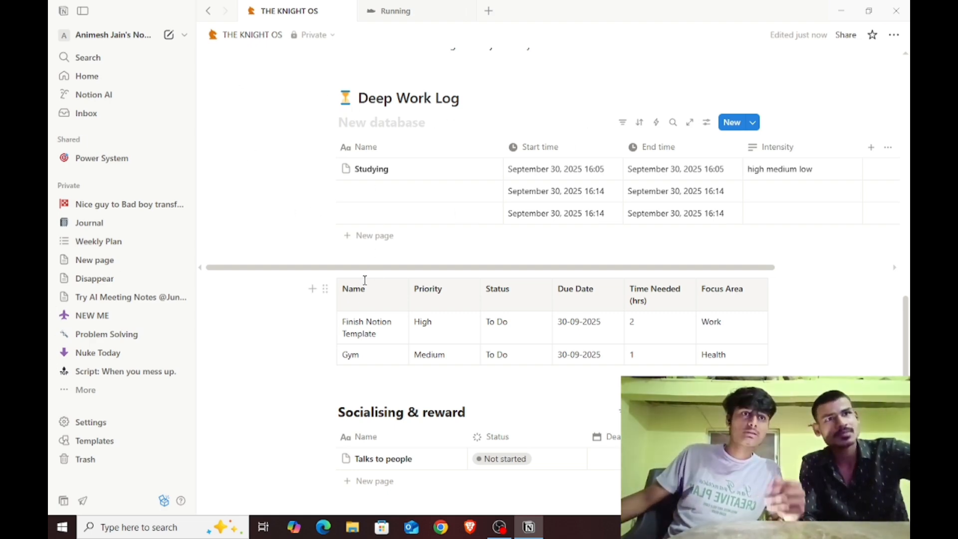
scroll(365, 280, up, 15)
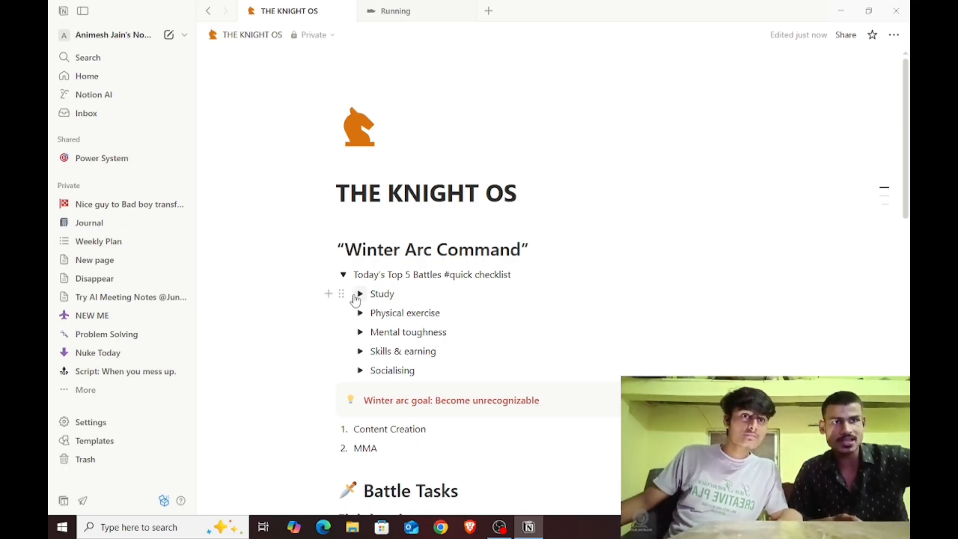
click(360, 294)
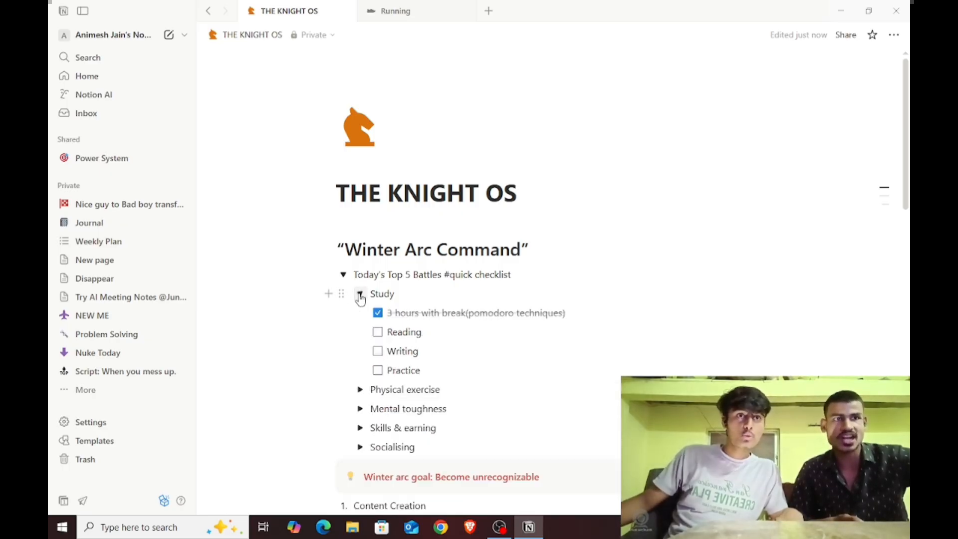
click(378, 313)
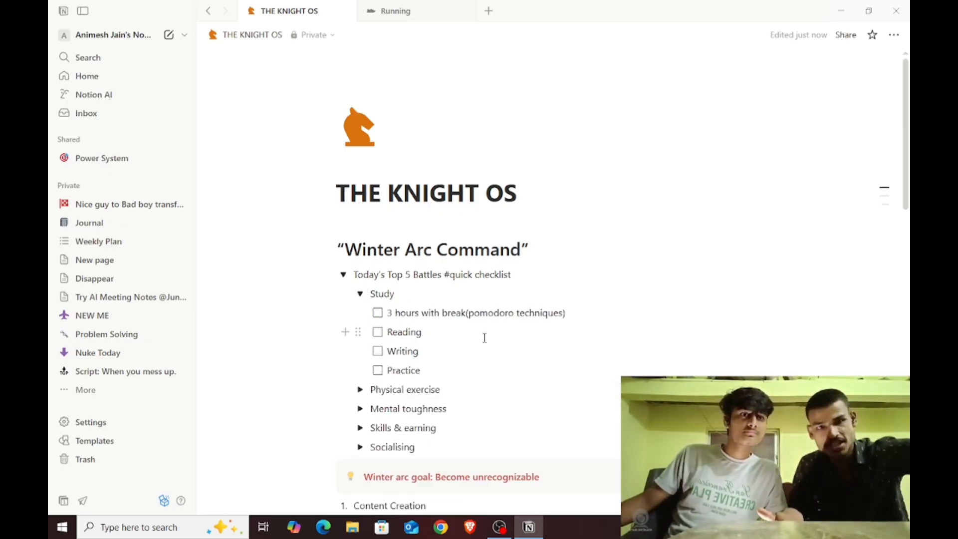
Add a toggle list item named "Fighting" below Socialising in the Today's Top 5 Battles checklist, followed by an empty text line
scroll(487, 321, down, 1)
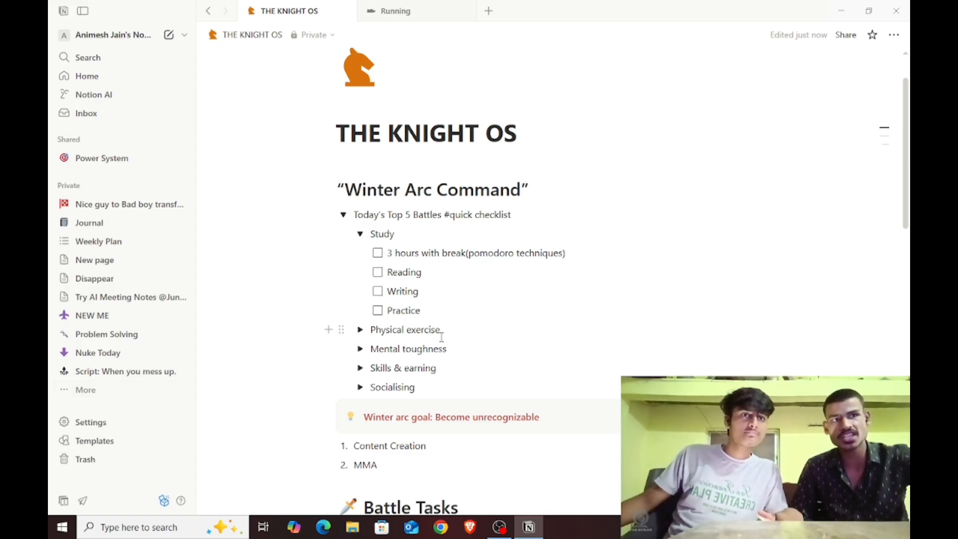
click(427, 387)
key(Return)
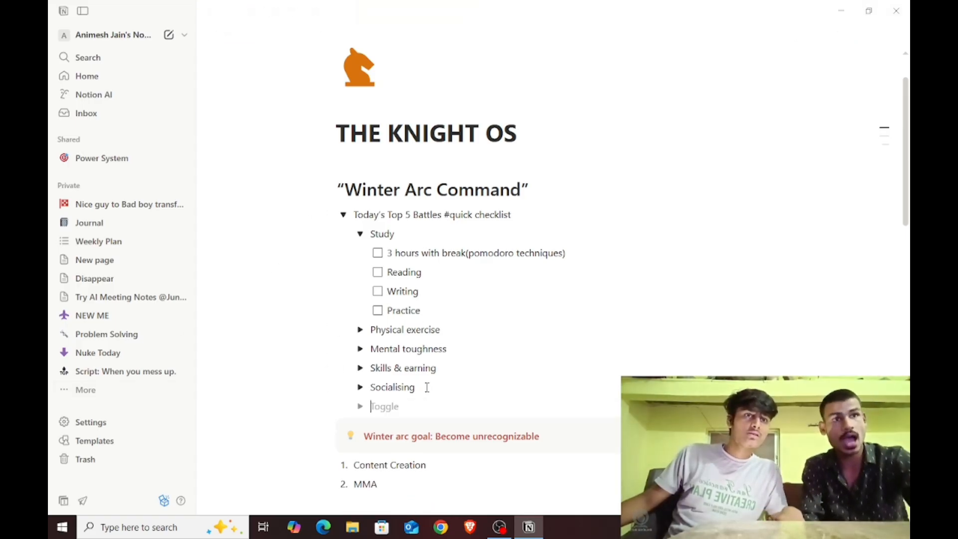
key(BackSpace)
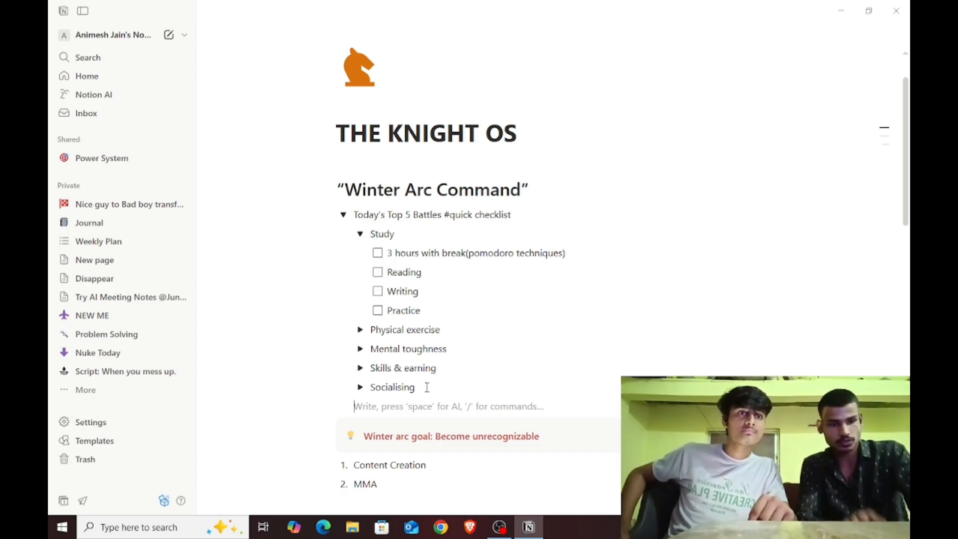
text(/)
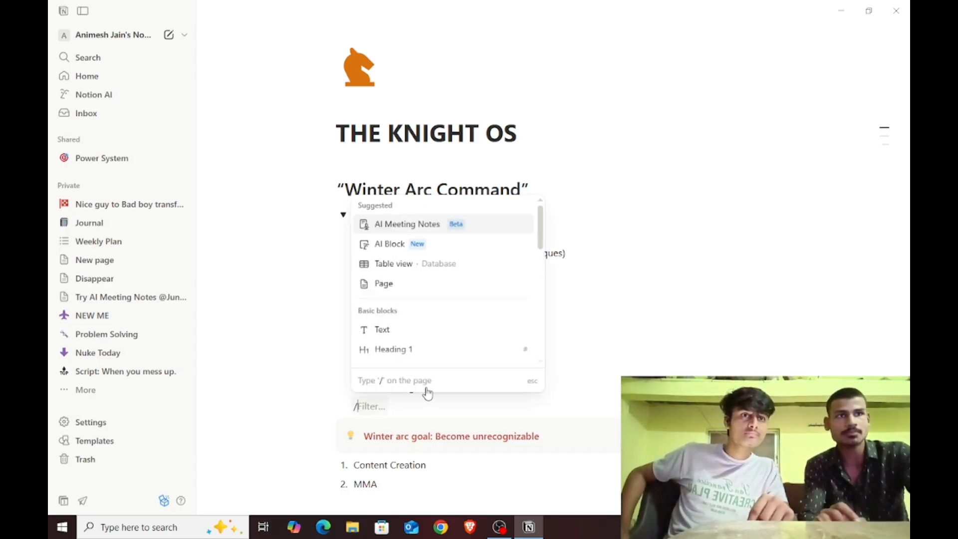
text(ti)
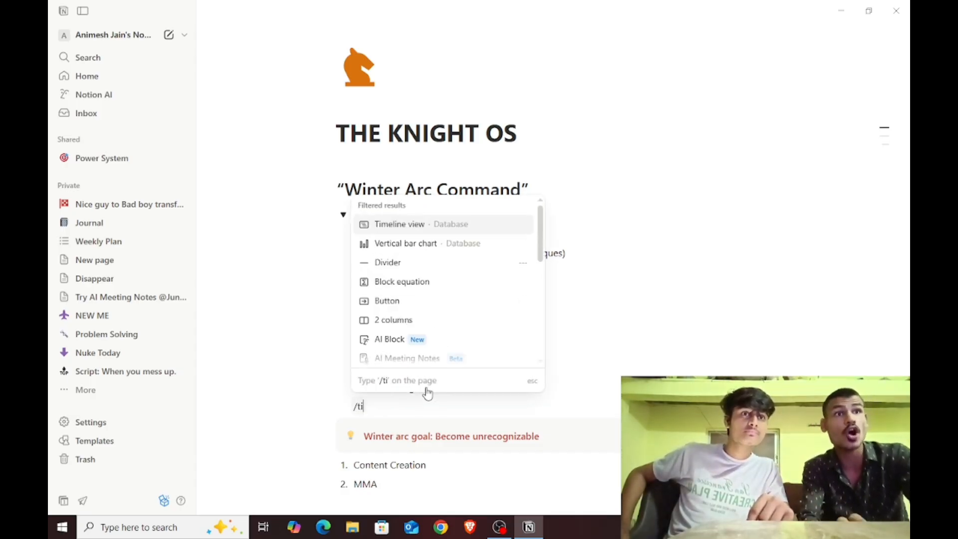
key(BackSpace)
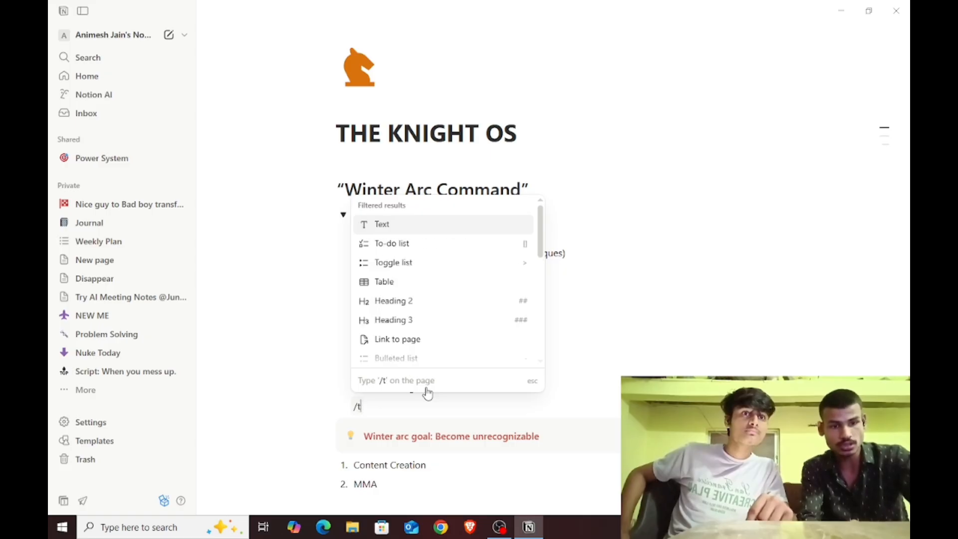
text(og)
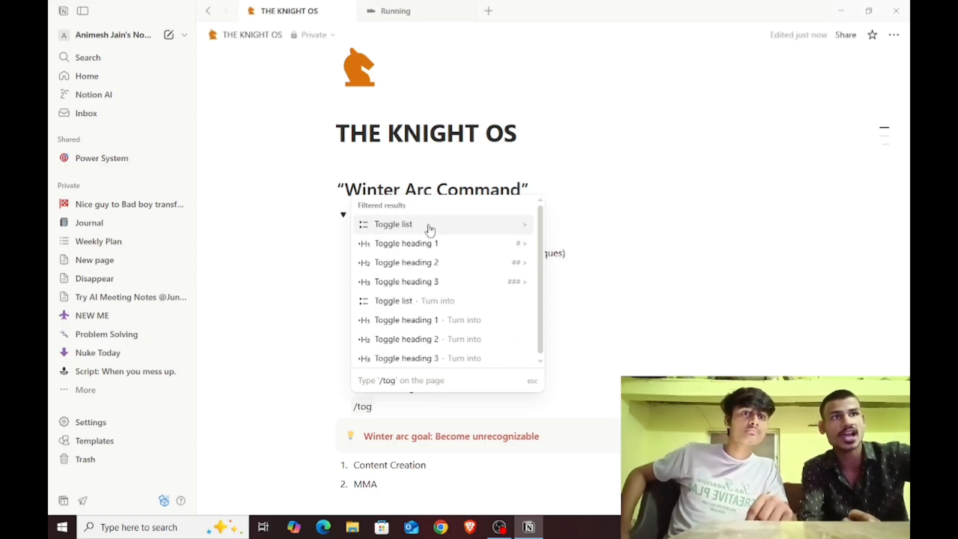
click(427, 227)
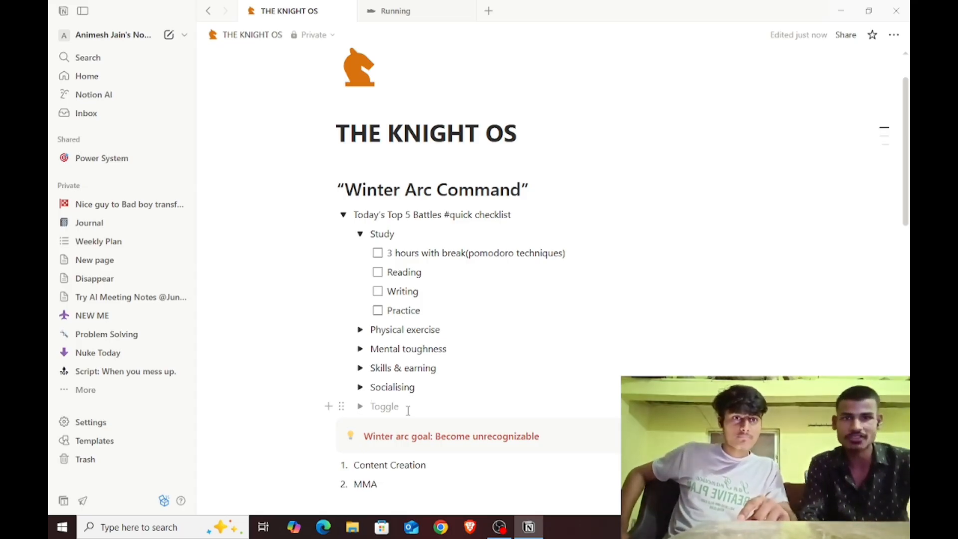
text(Fighting)
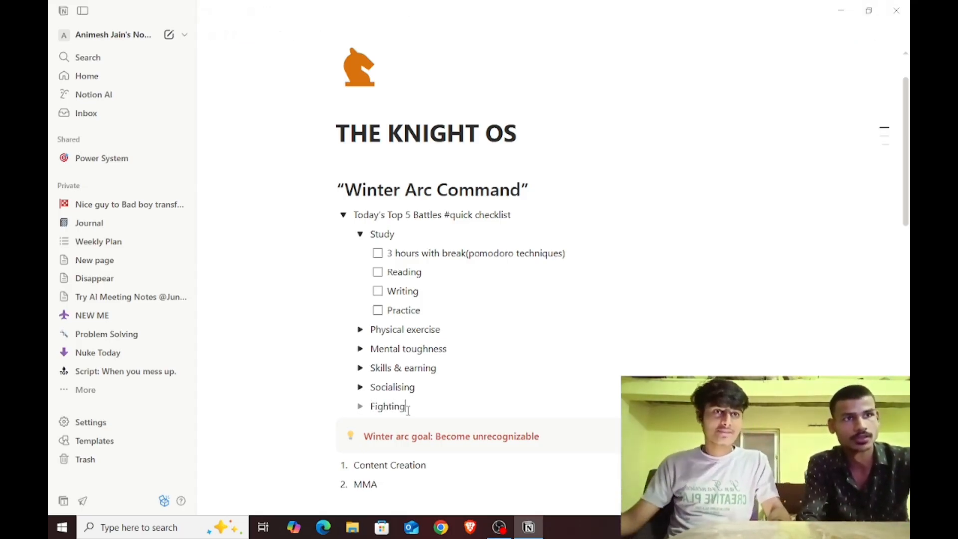
key(Return)
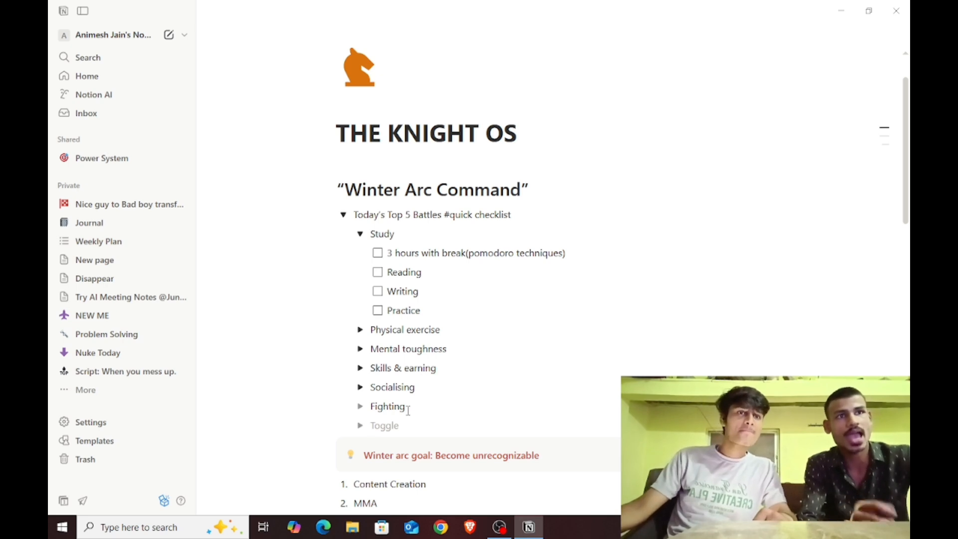
key(Return)
Expand the Fighting toggle and insert an empty to-do item inside it
click(359, 405)
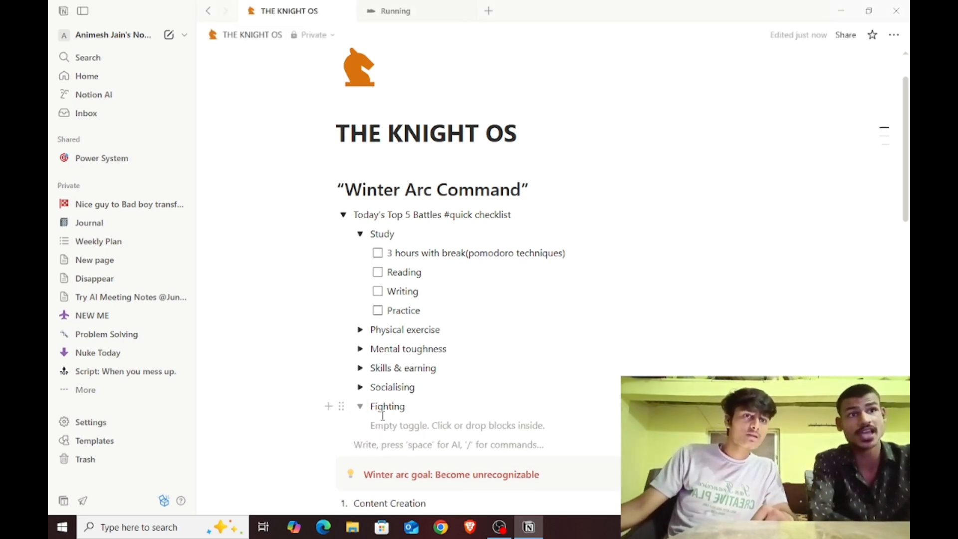
click(394, 424)
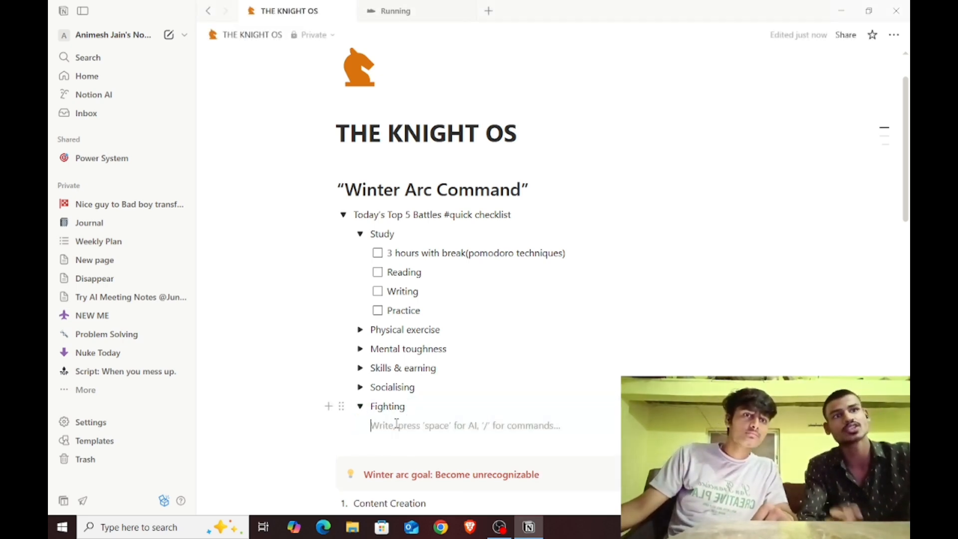
text(/)
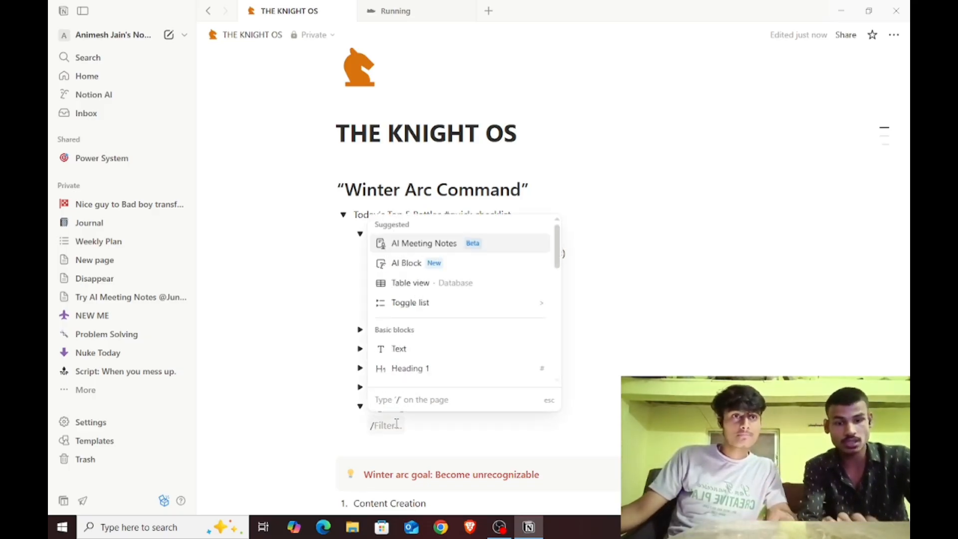
text(to)
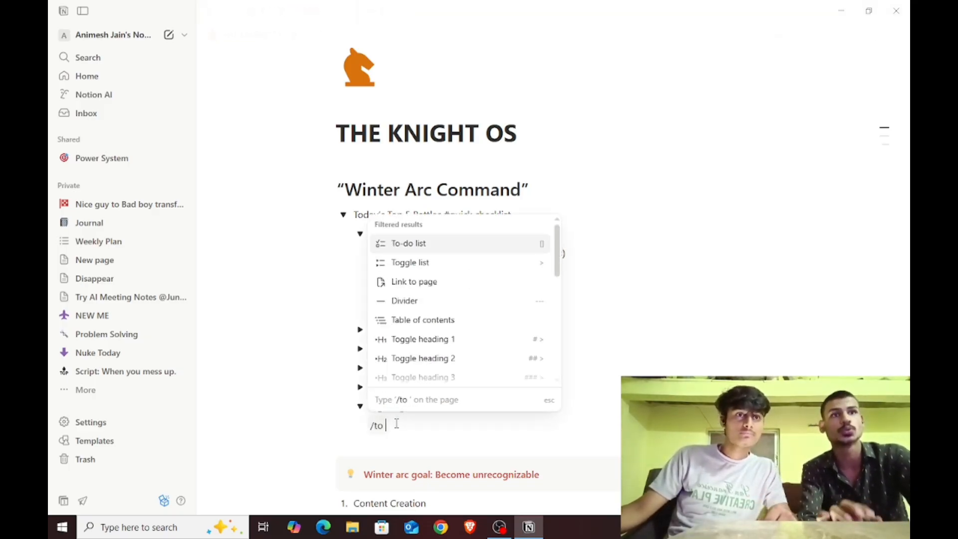
key(Return)
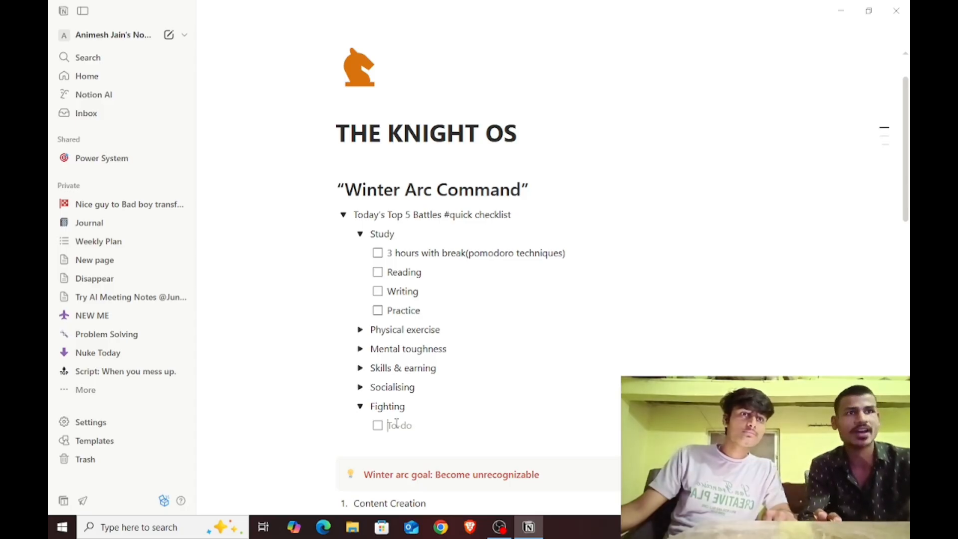
Name the to-do item inside Fighting "MMA training", mark it as done and collapse the Fighting toggle
text(MM)
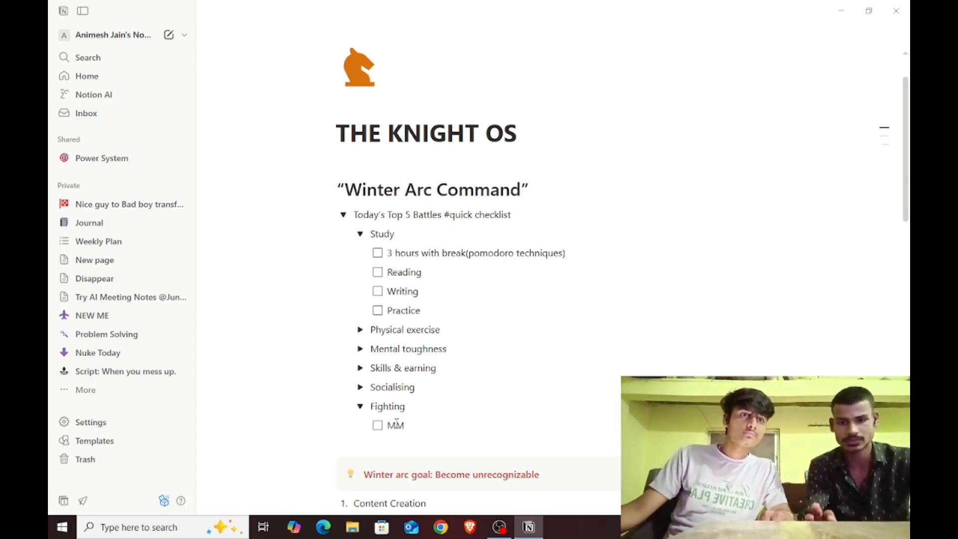
text(A)
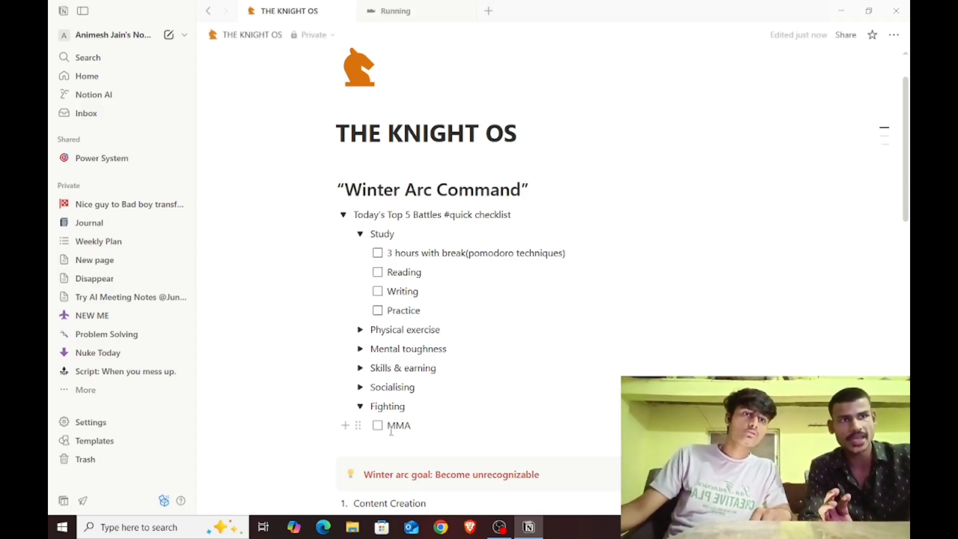
text( traingi)
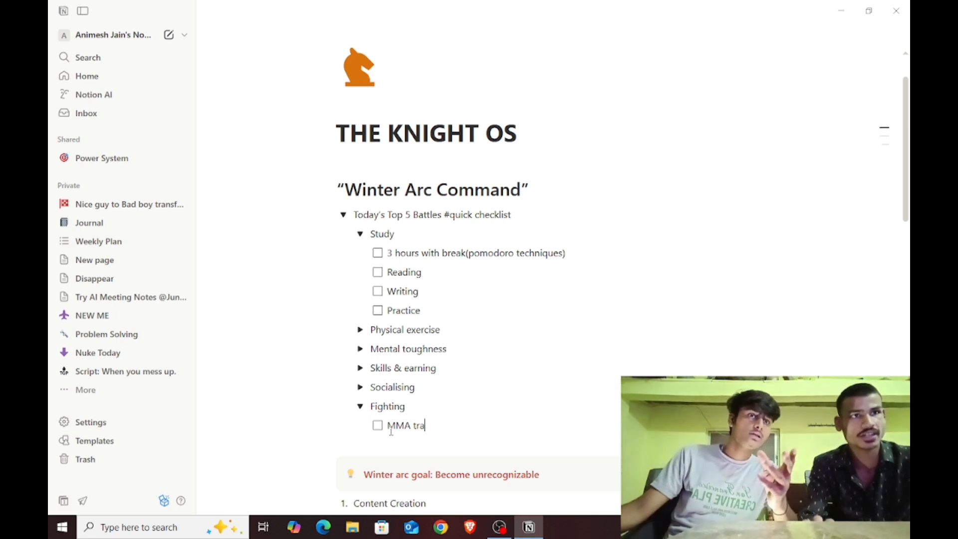
key(BackSpace)
text(ing)
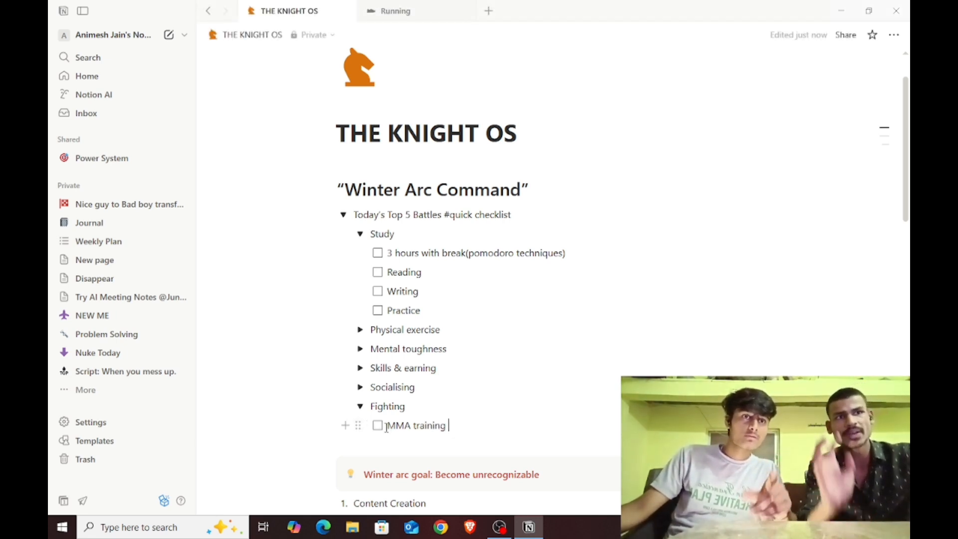
click(377, 424)
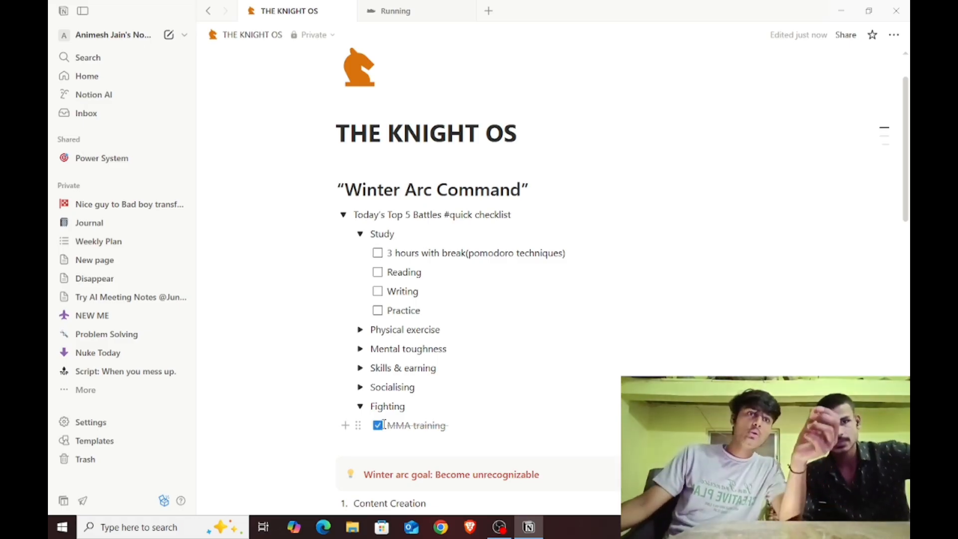
click(359, 406)
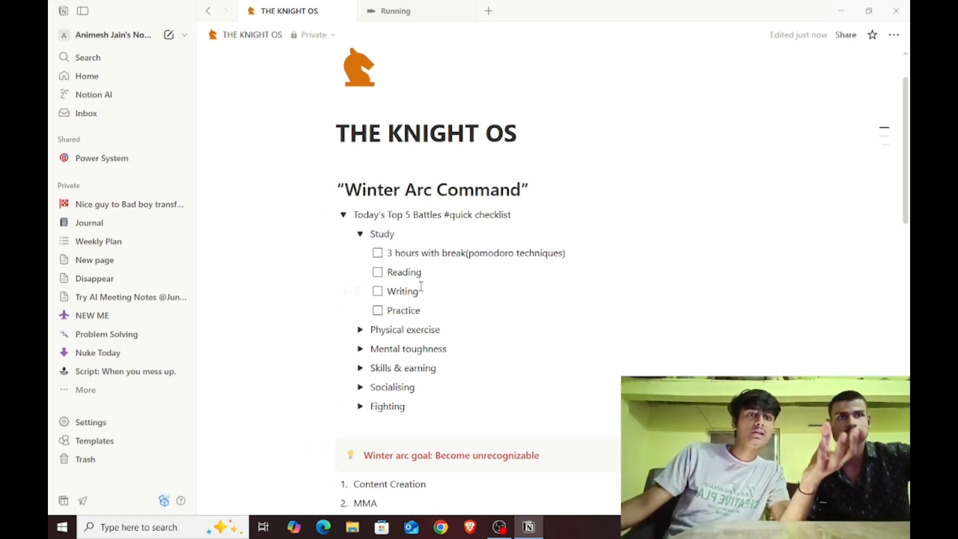
Look over the Physical exercise checklist and the Fighting ring table under Battle Tasks
click(359, 329)
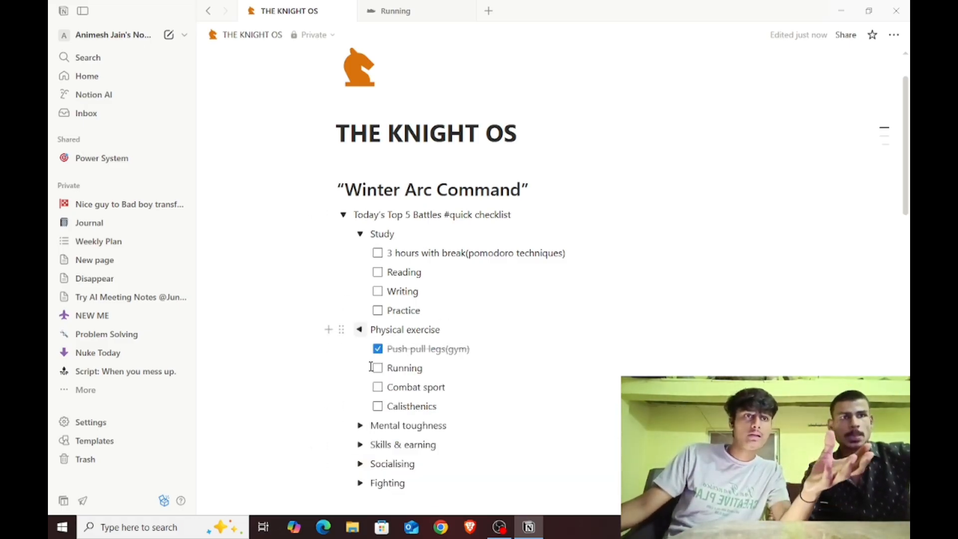
click(359, 330)
scroll(649, 327, down, 2)
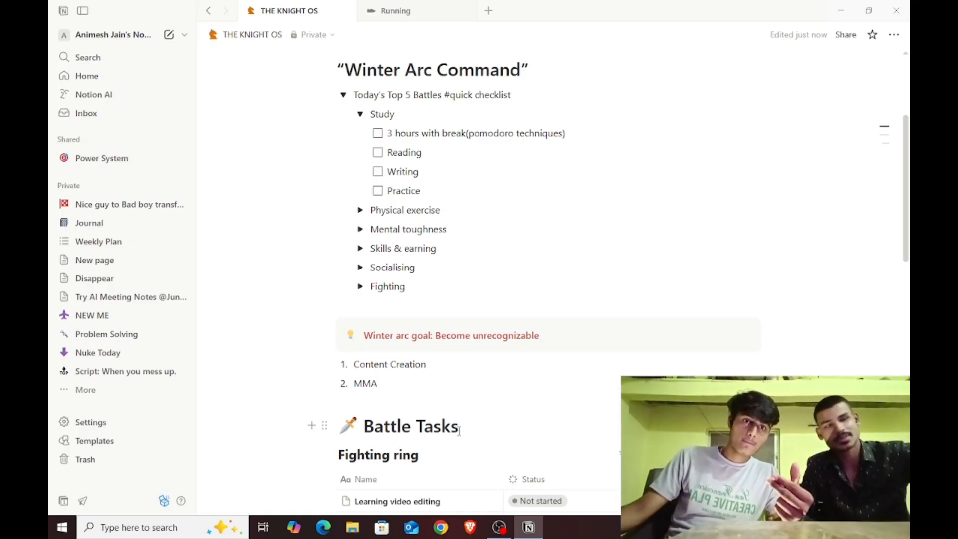
scroll(480, 325, down, 5)
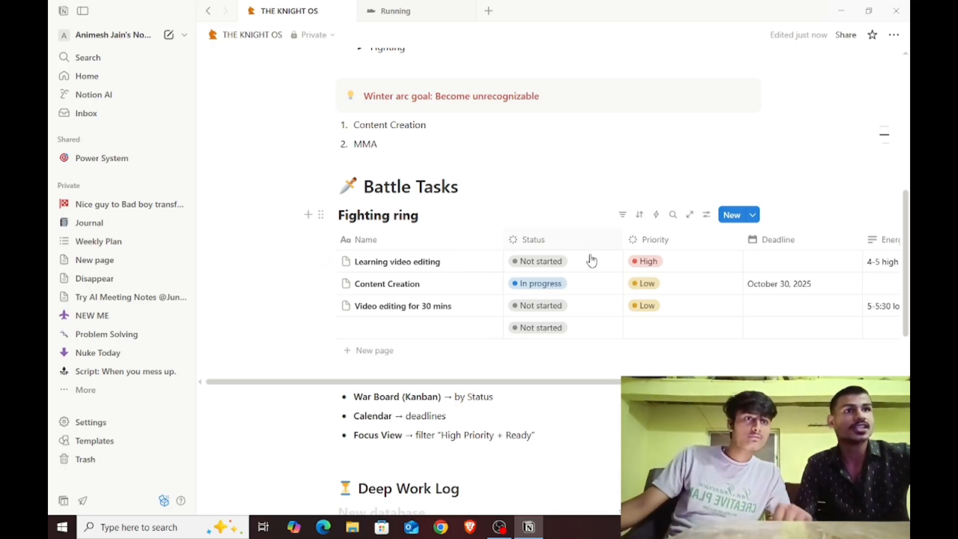
click(534, 261)
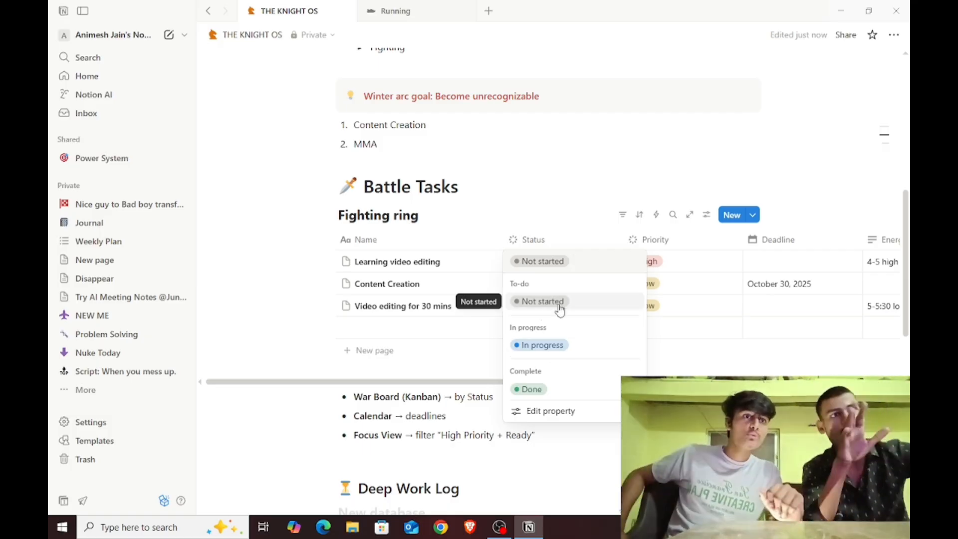
click(559, 411)
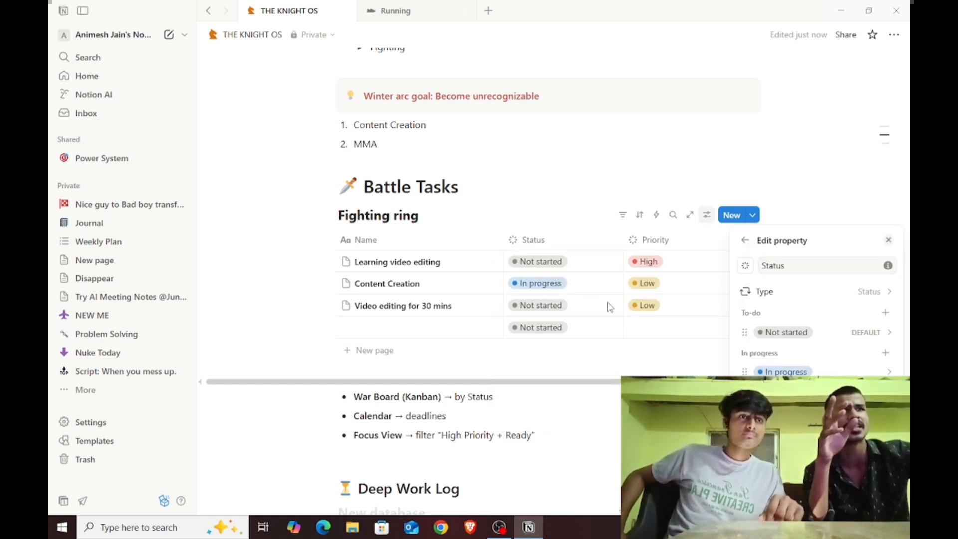
click(886, 313)
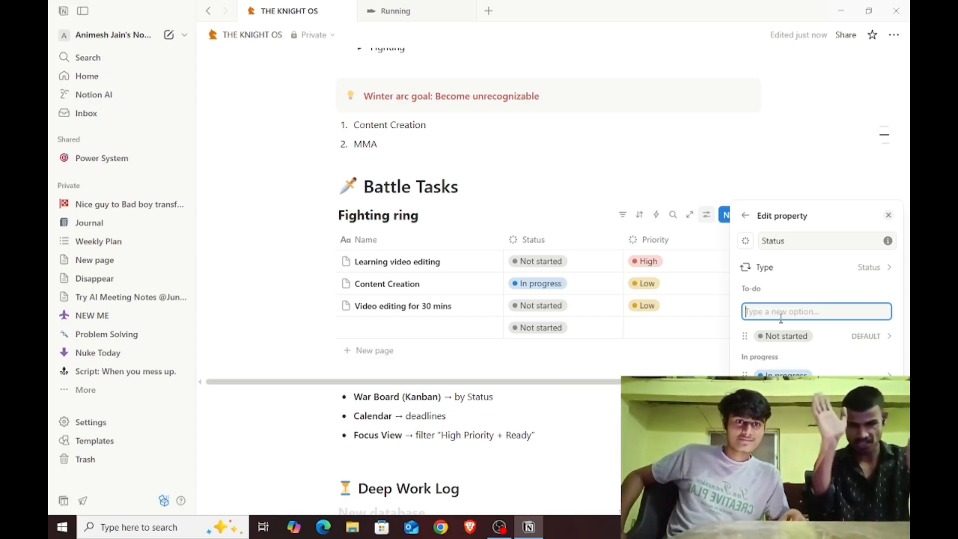
text(Ur)
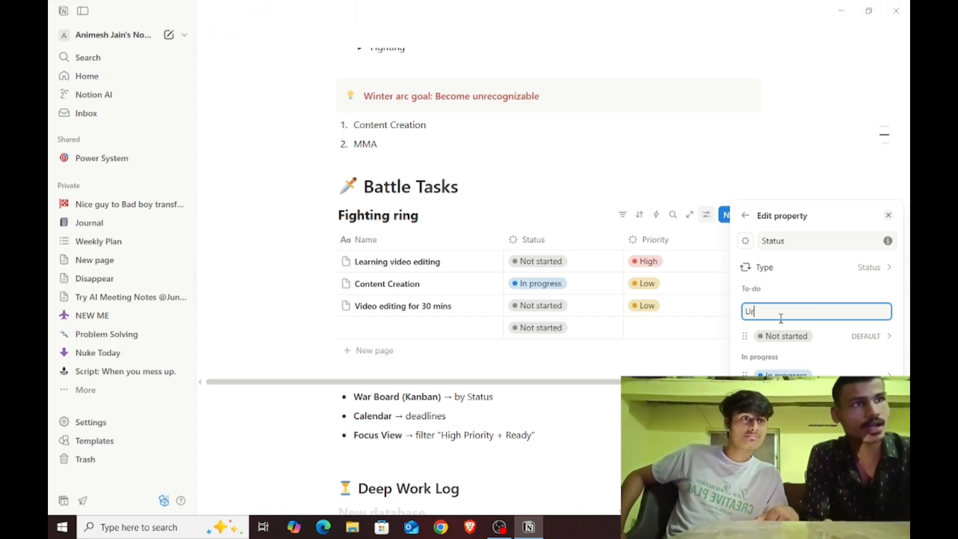
text(ebn)
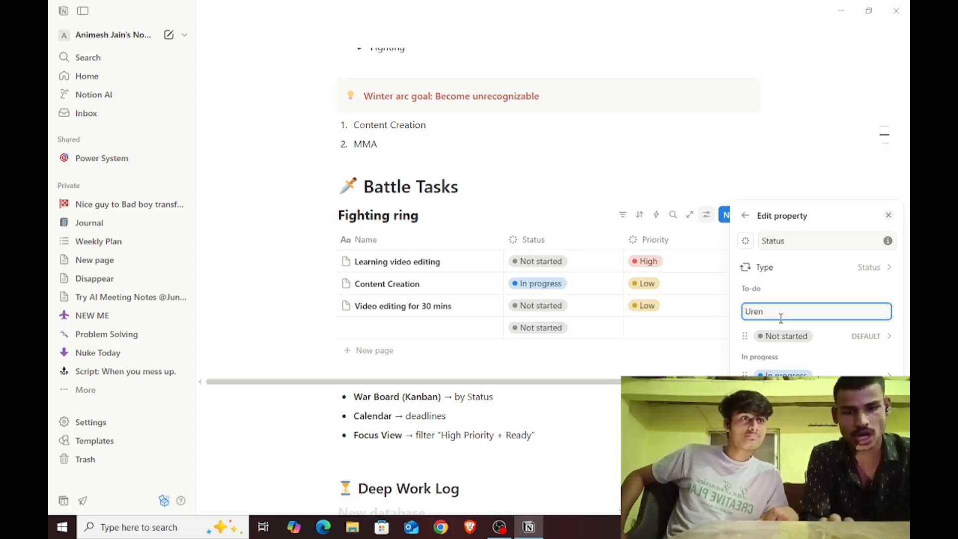
text(gy)
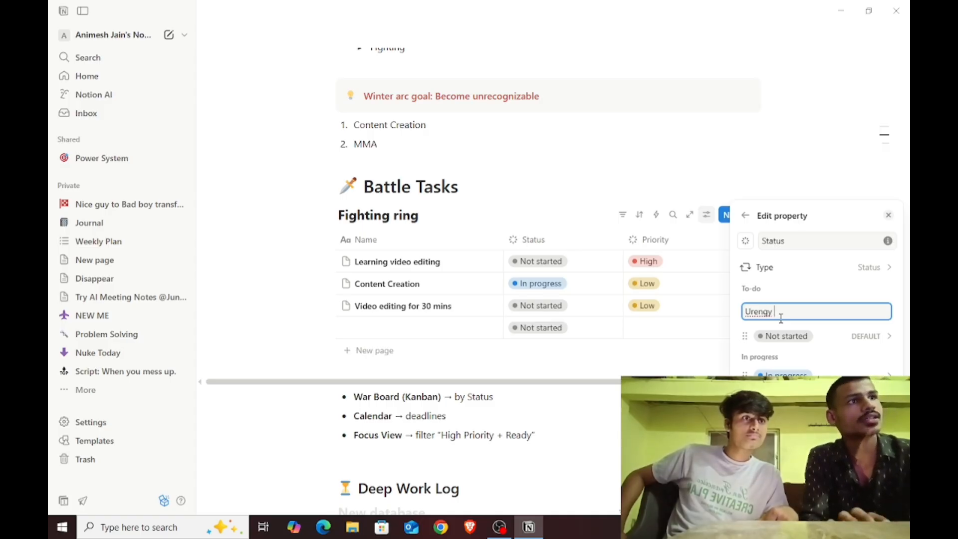
key(BackSpace)
key(BackSpace)
key(BackSpace)
key(BackSpace)
key(BackSpace)
key(BackSpace)
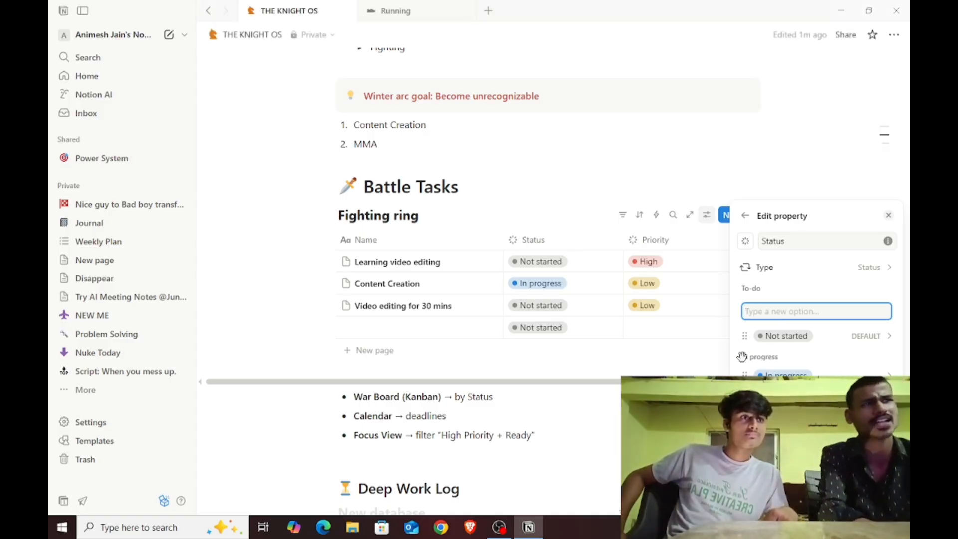
key(Escape)
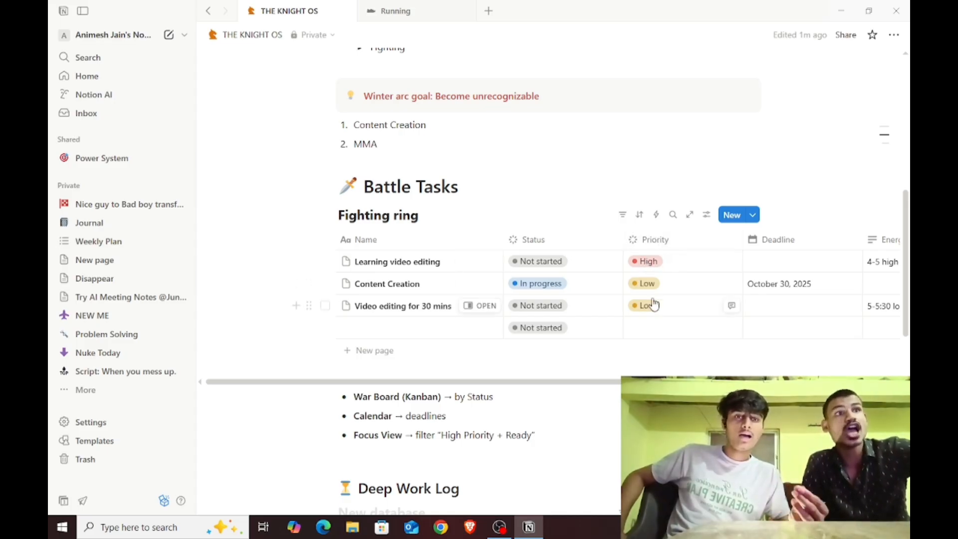
Set the deadline of the "Learning video editing" task in the Fighting ring table to October 16, 2025
click(663, 267)
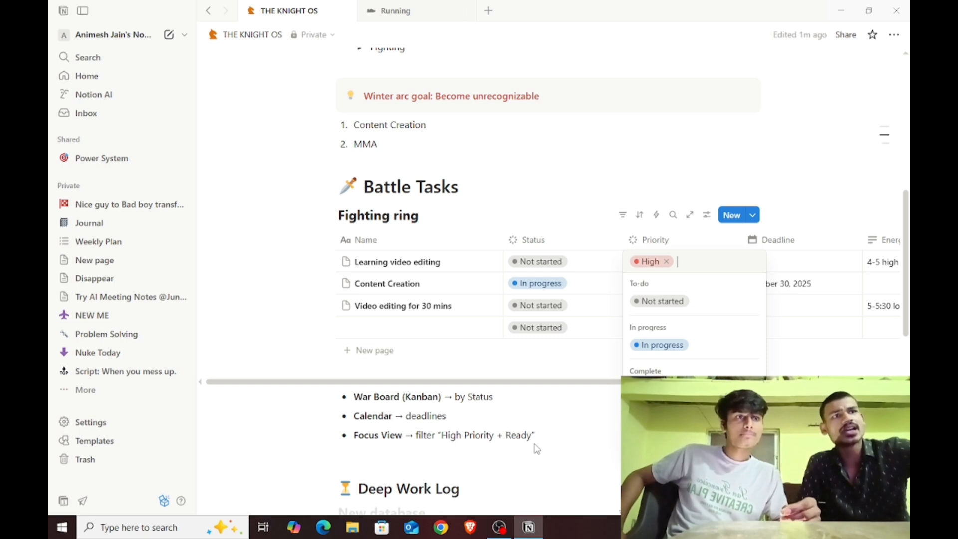
key(Escape)
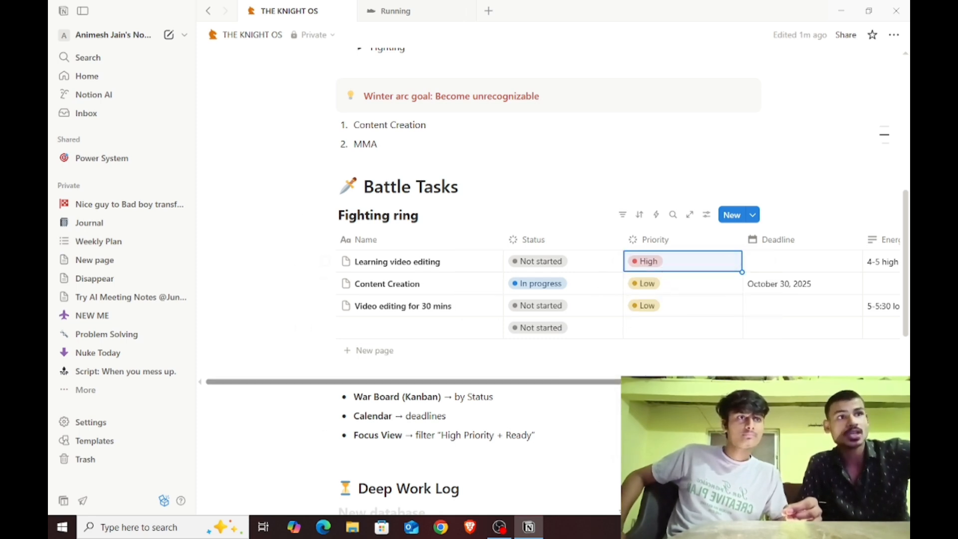
drag(615, 390, 631, 399)
scroll(502, 267, right, 5)
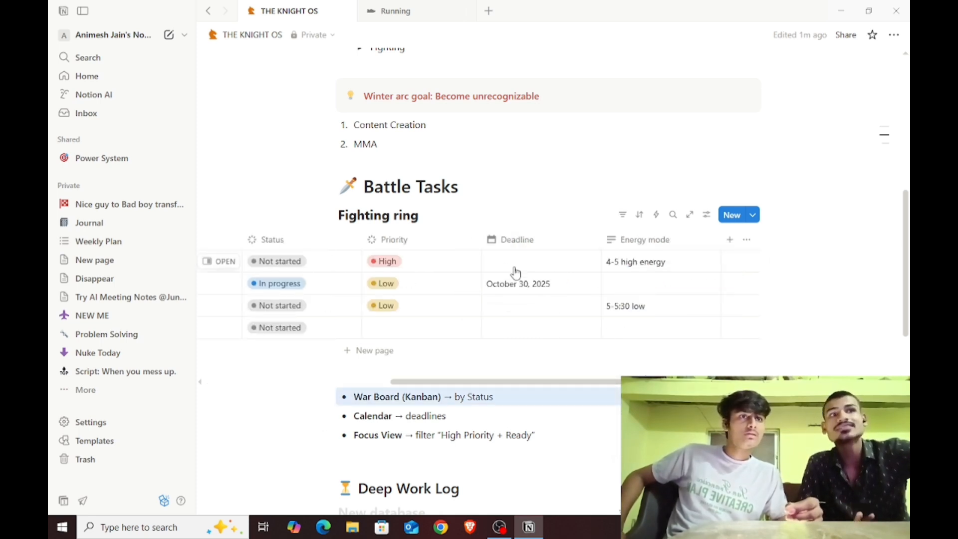
click(520, 261)
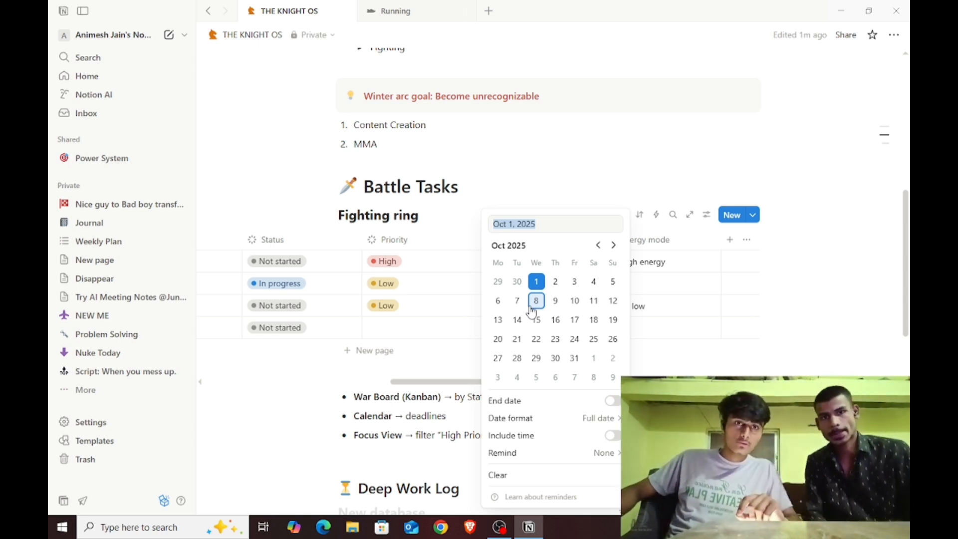
click(555, 319)
click(435, 371)
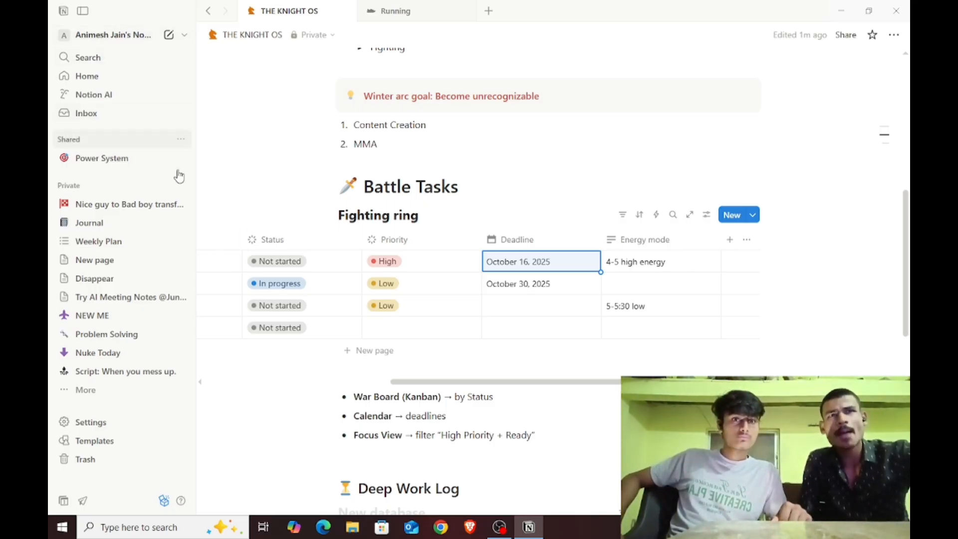
Create a new private page, hide the sidebar, set the page to full width and show the window full screen
click(180, 186)
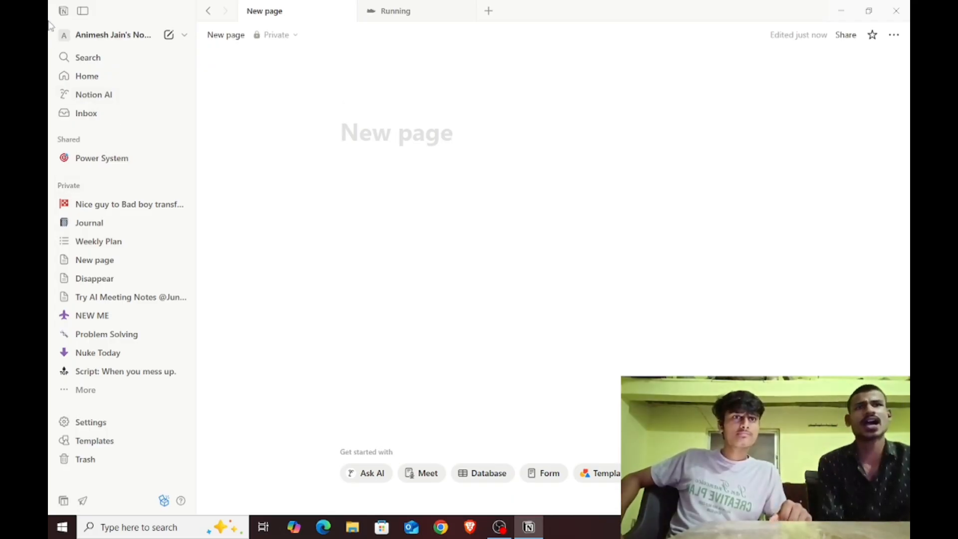
click(82, 11)
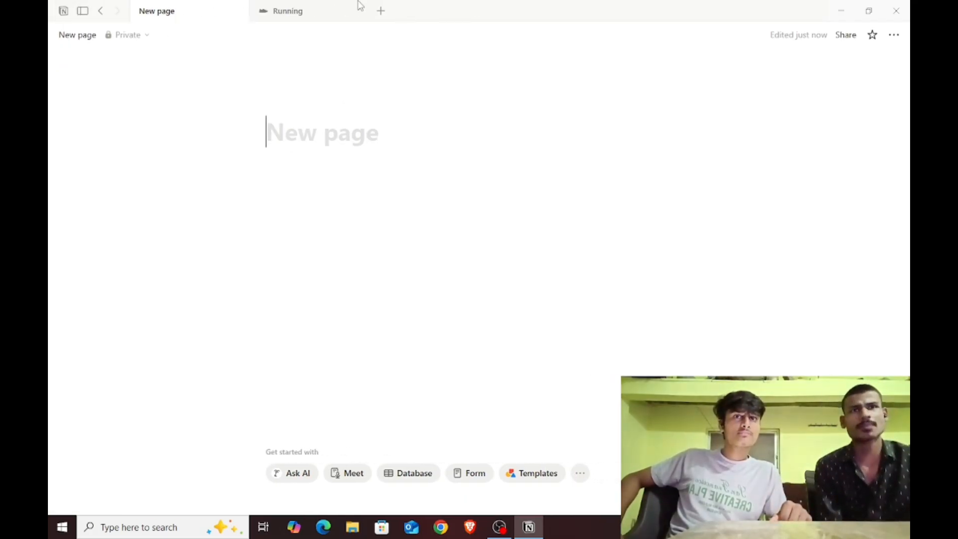
click(894, 35)
click(876, 245)
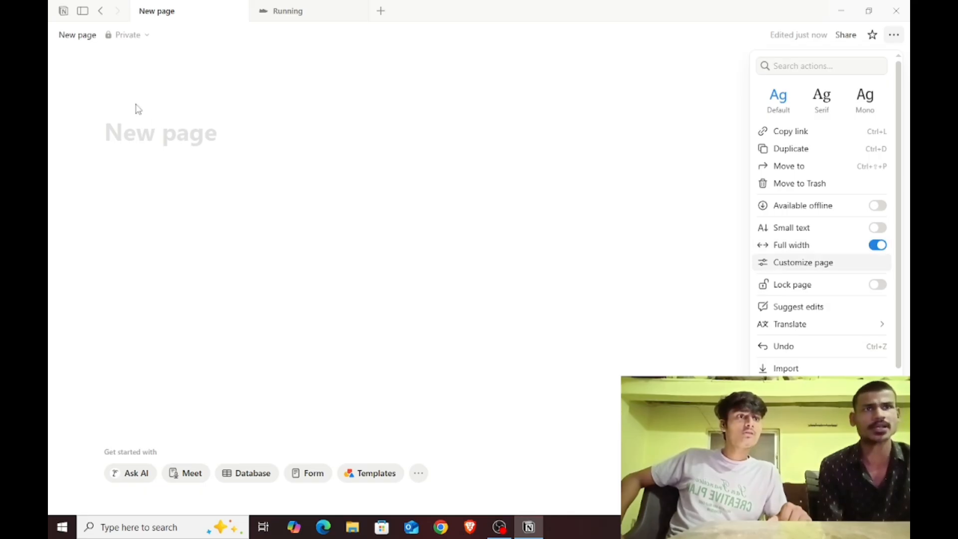
click(144, 129)
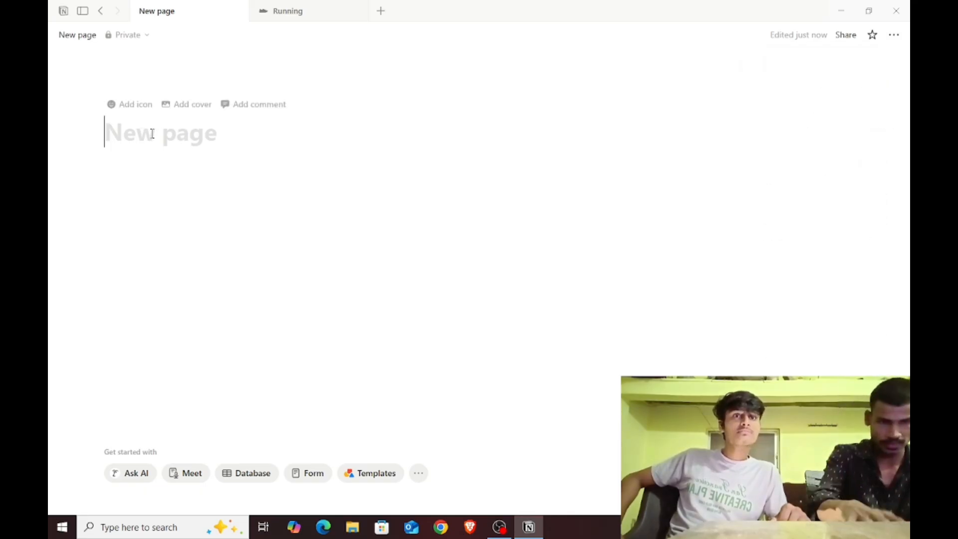
key(F11)
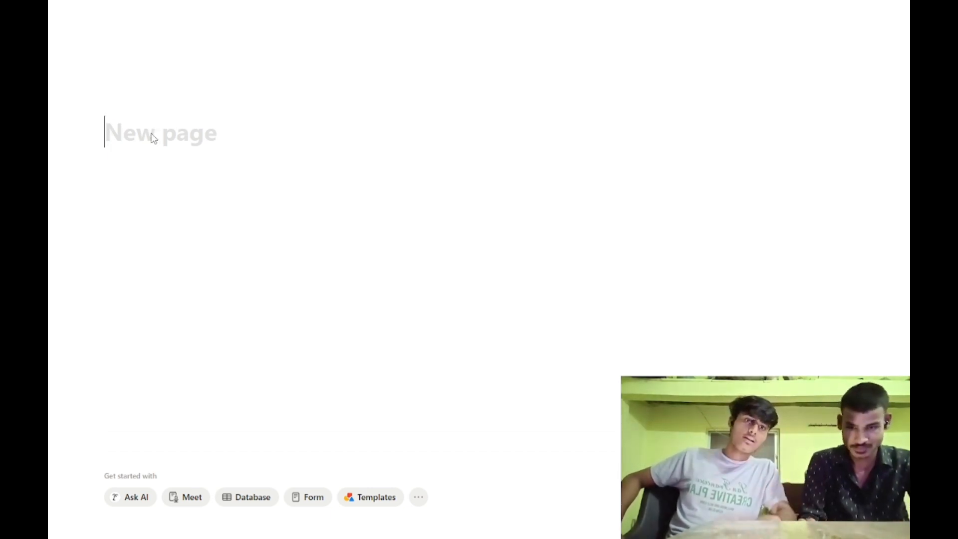
Title the new page "Winter Arc" and give it a snowflake icon
text(Wint)
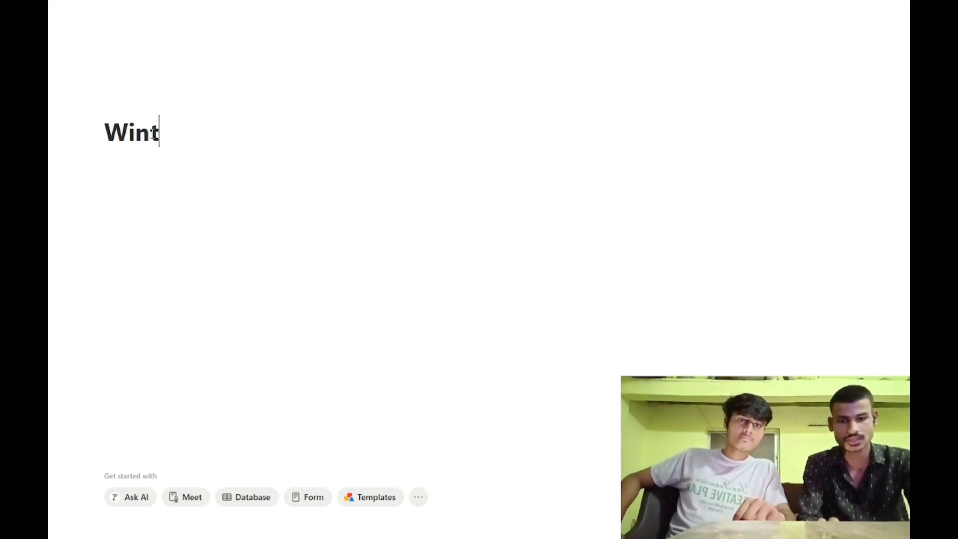
text(er A)
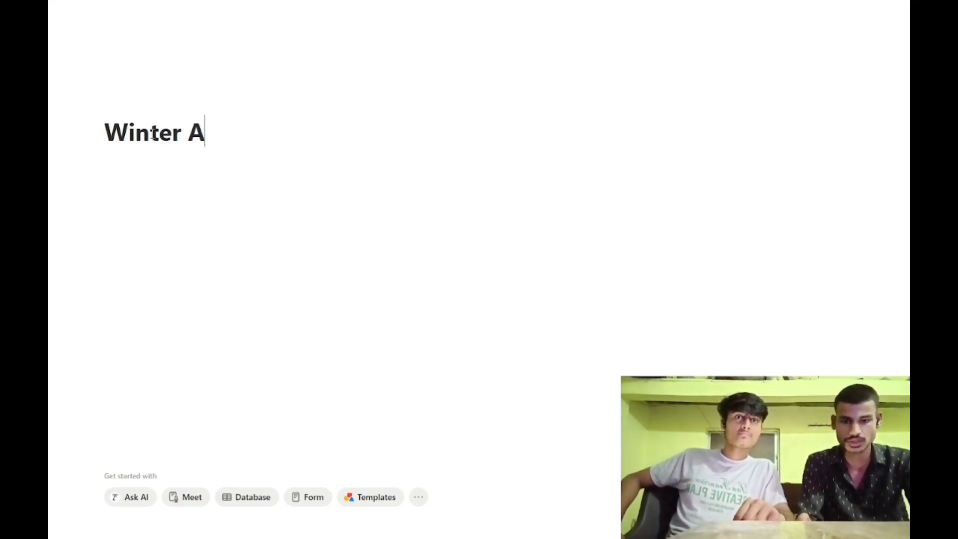
text(rc)
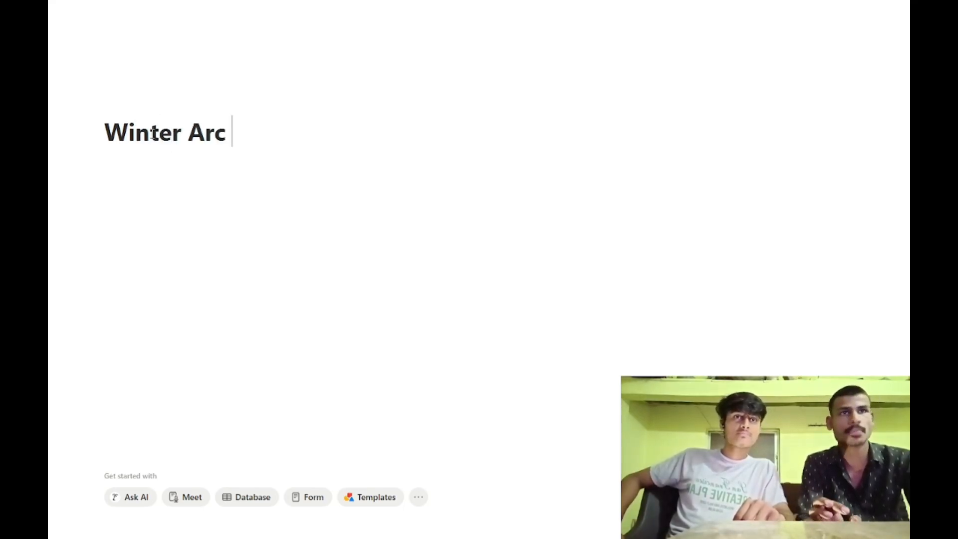
click(133, 107)
click(136, 106)
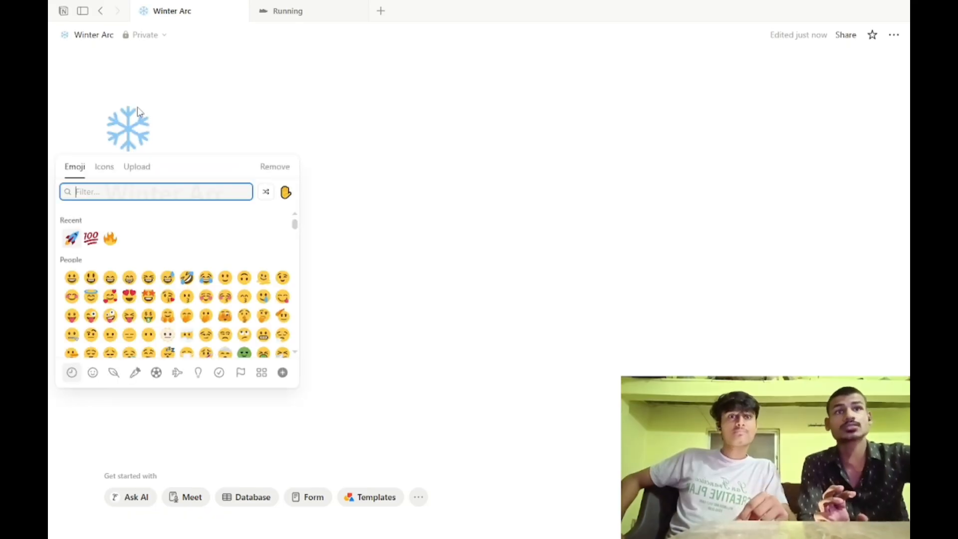
click(339, 202)
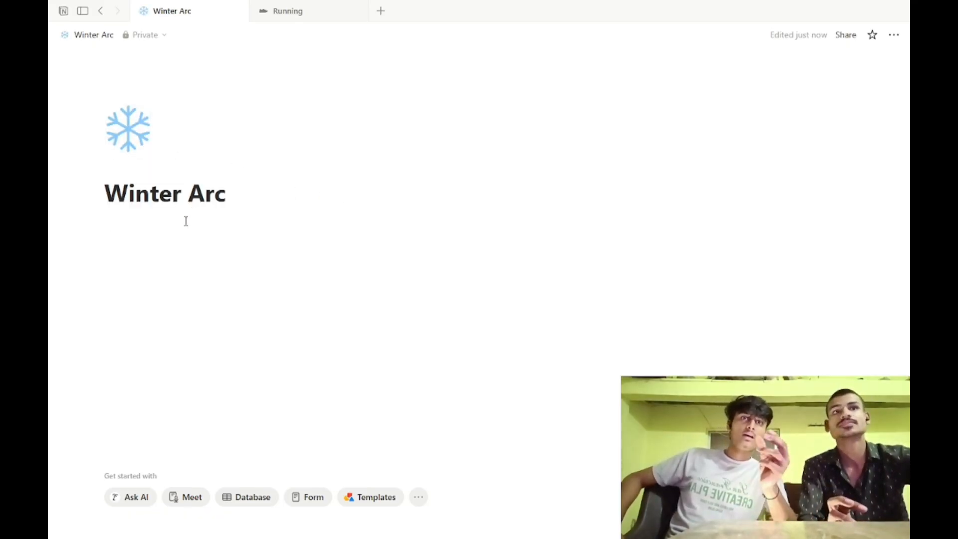
Insert an empty Heading 1 block below the Winter Arc page title
key(Return)
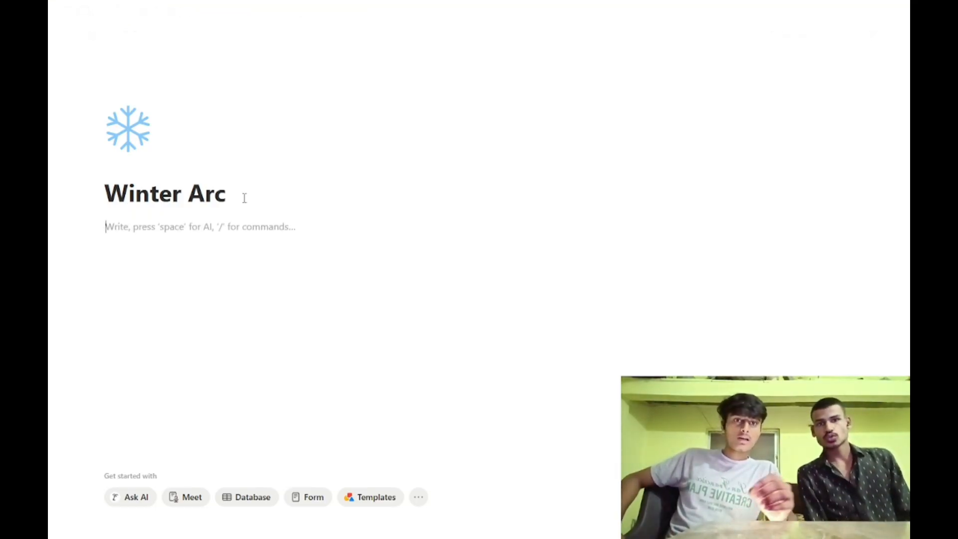
text(/)
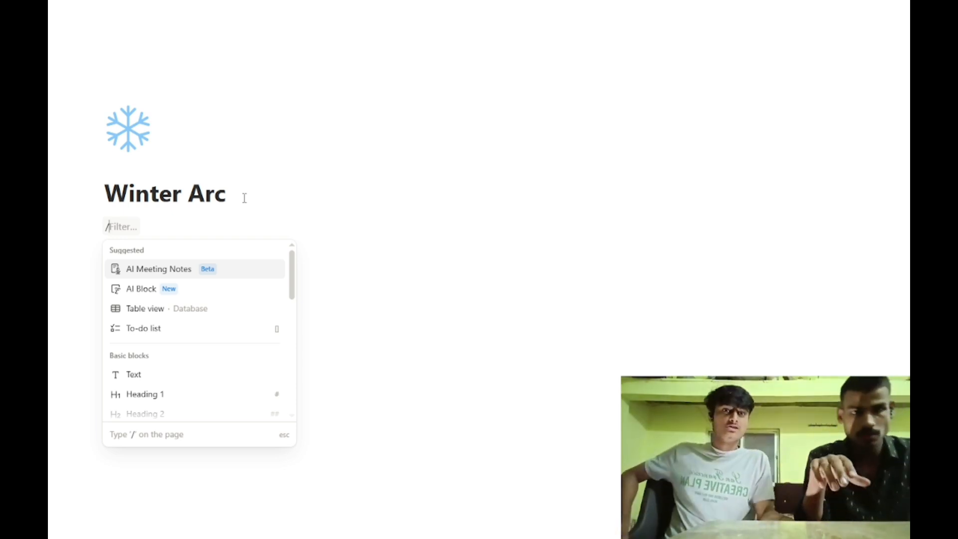
scroll(195, 364, down, 1)
click(193, 339)
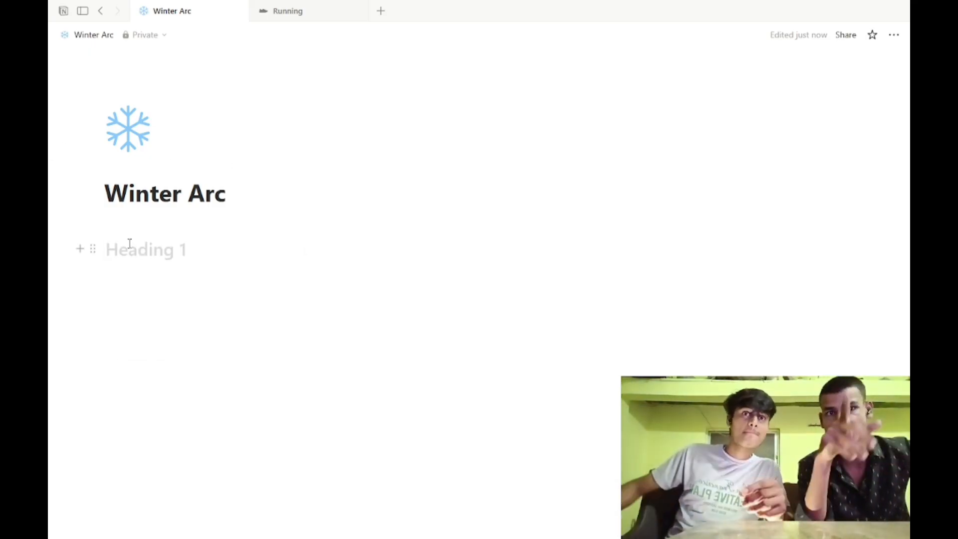
Enter "Challenge" as the text of the empty Heading 1 block
text(Chs)
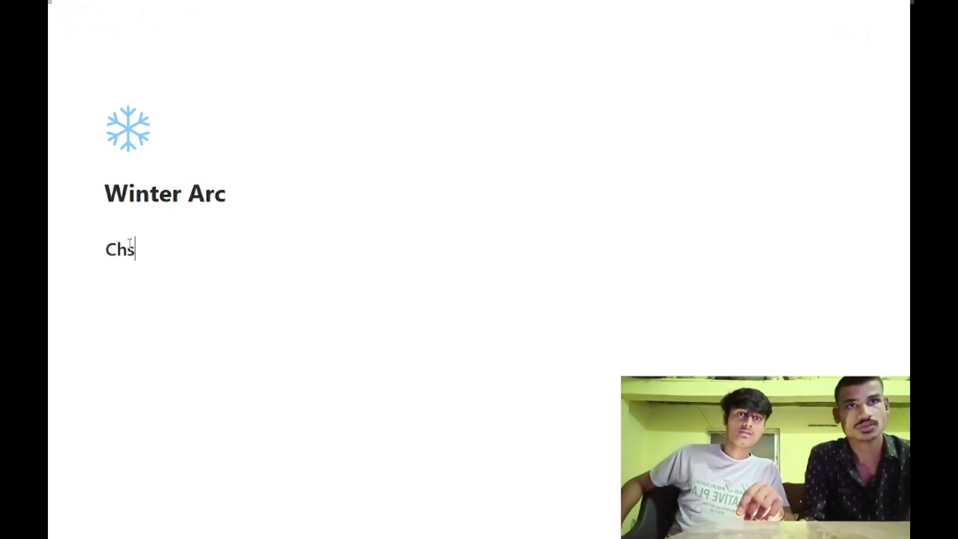
key(BackSpace)
text(all)
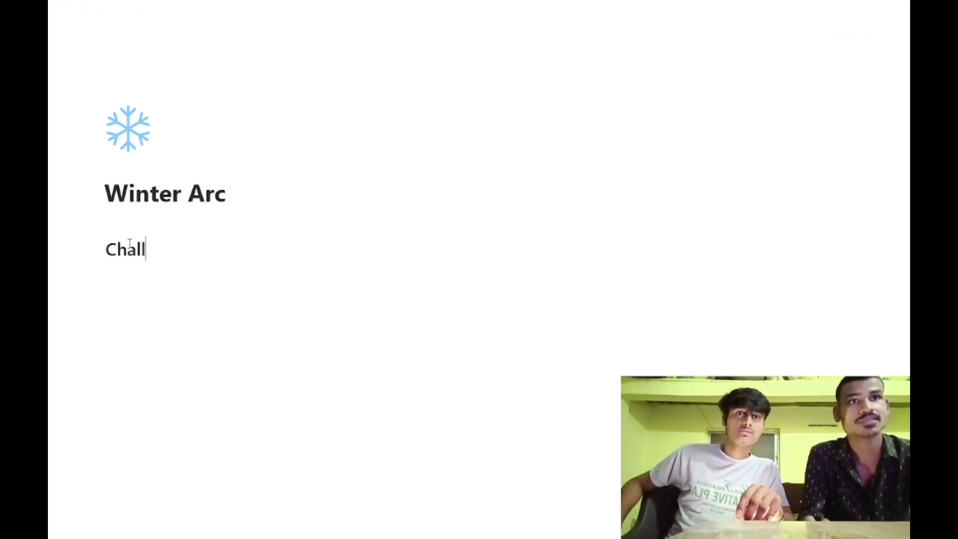
text(enge)
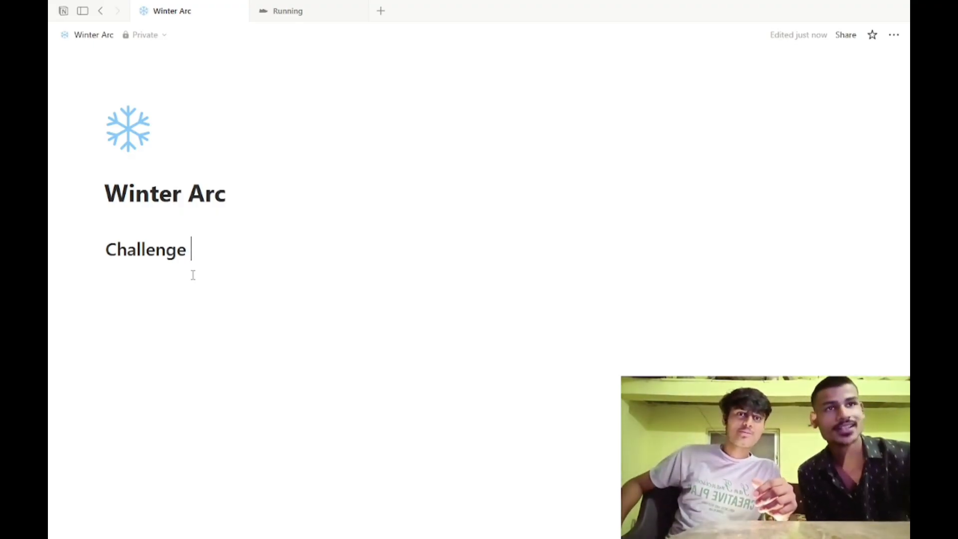
Insert a numbered list block directly below the Challenge heading
key(Return)
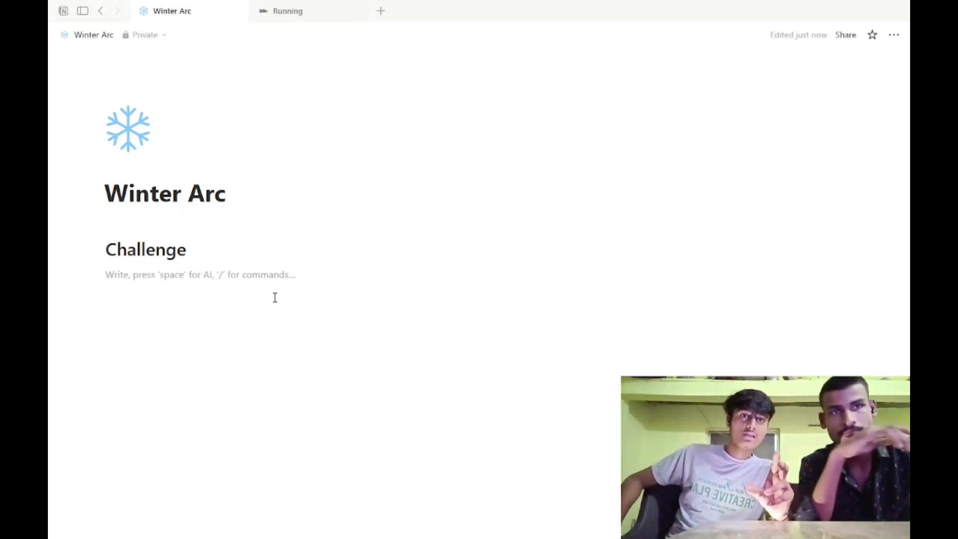
text(/)
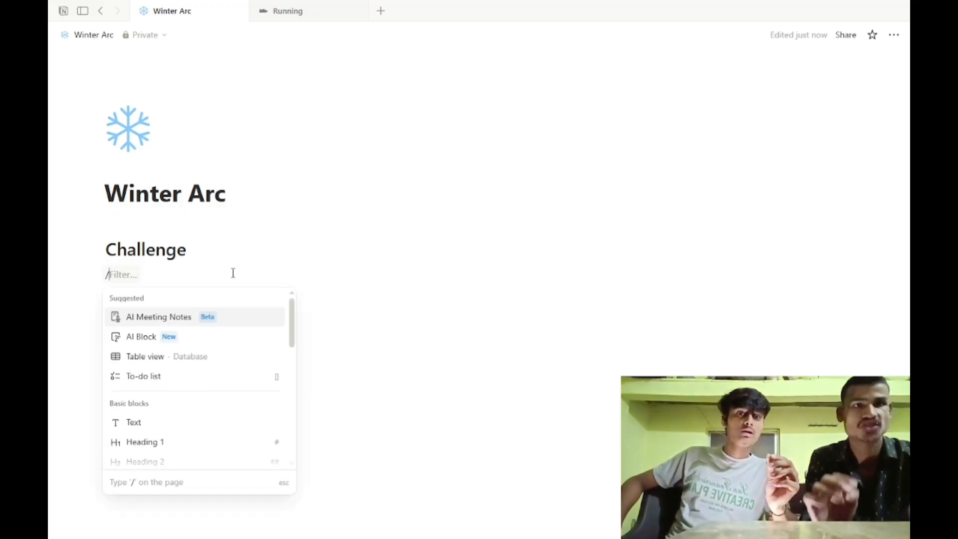
key(Down)
key(Down)
key(Down)
key(Down)
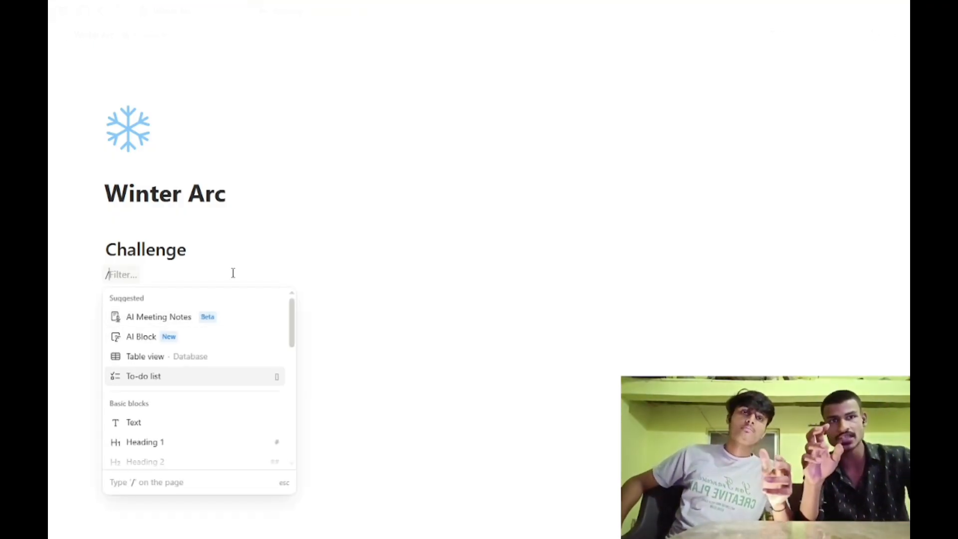
text(b)
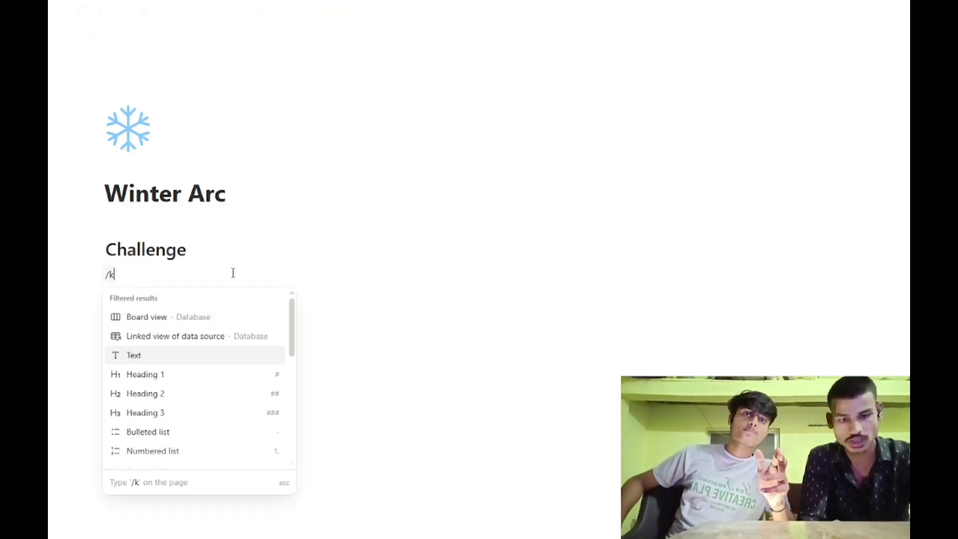
key(BackSpace)
text(list)
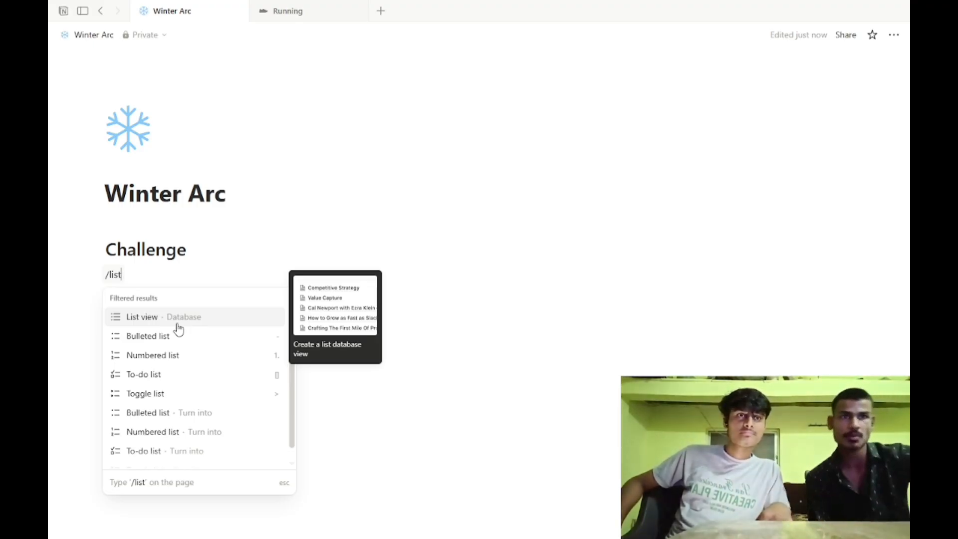
click(170, 355)
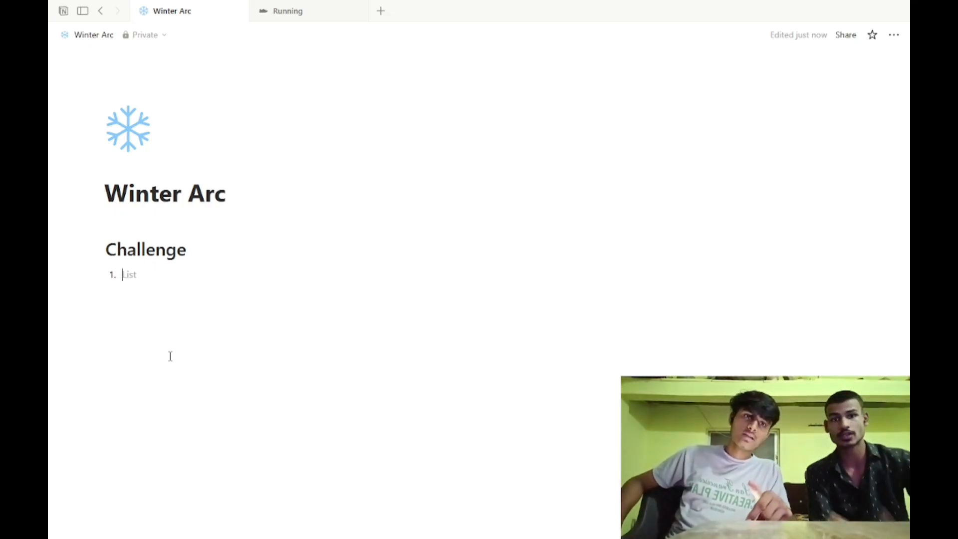
Enter "Wake up early" and "Workout Daily" as the first two items of the numbered list
text(Wa)
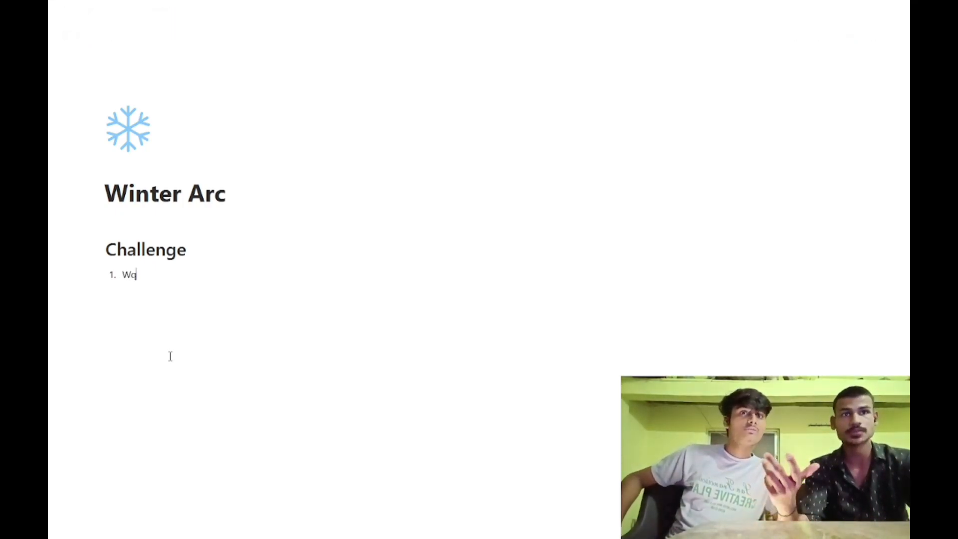
text(jke up early)
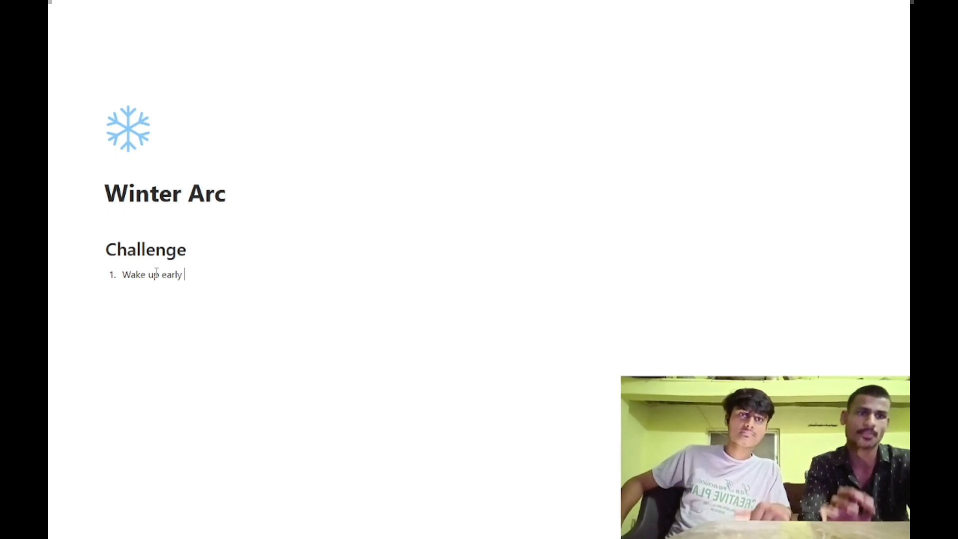
key(Return)
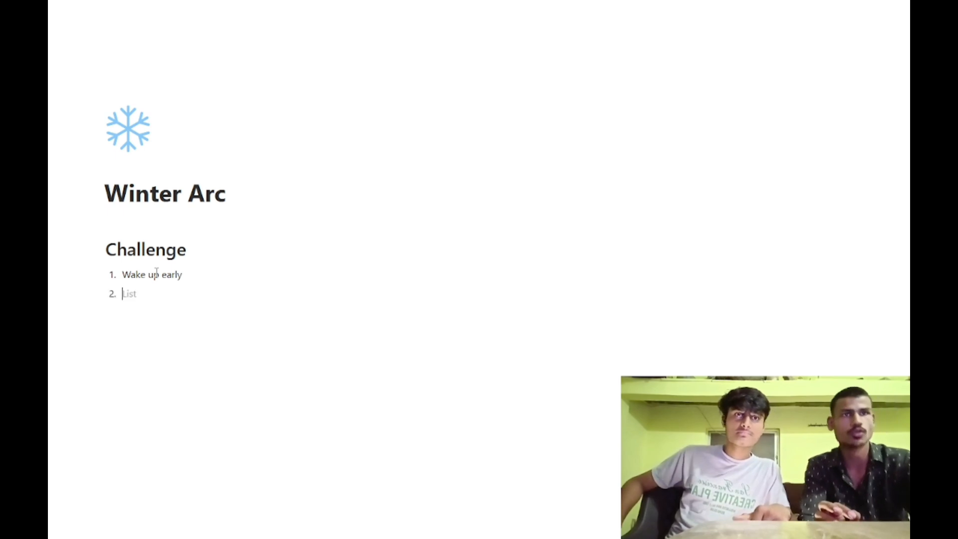
text(Wo)
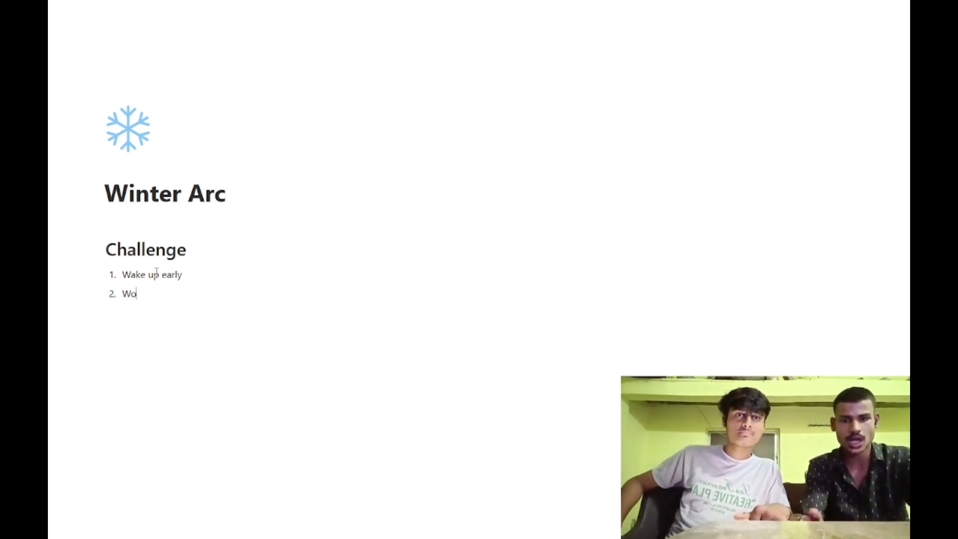
text(rkout)
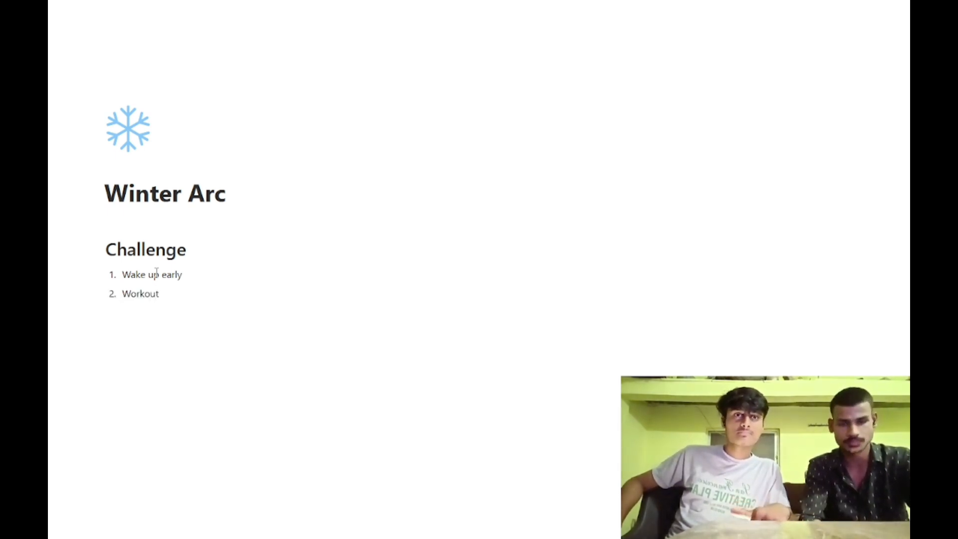
text( Daily)
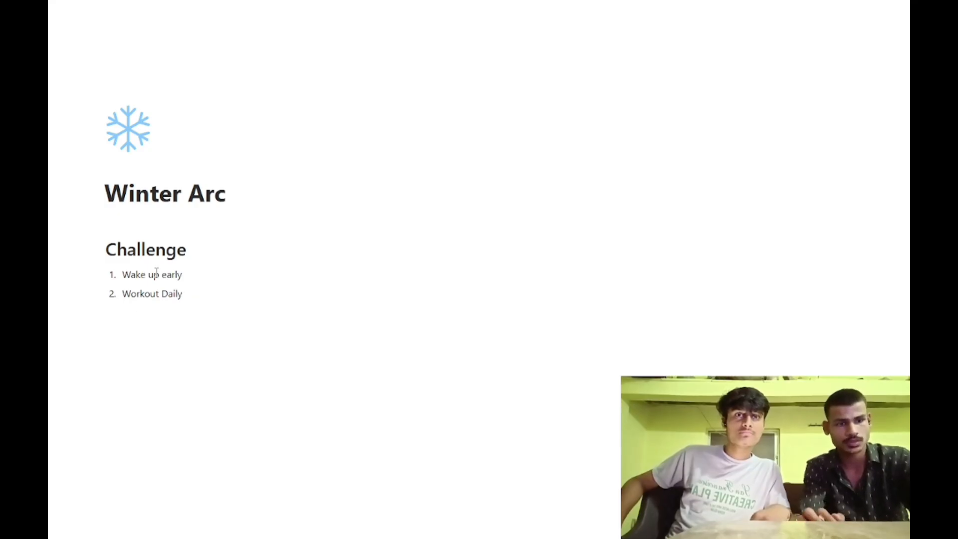
Add "Bathing Daily" as the third item of the Challenge list
key(Return)
text(VB)
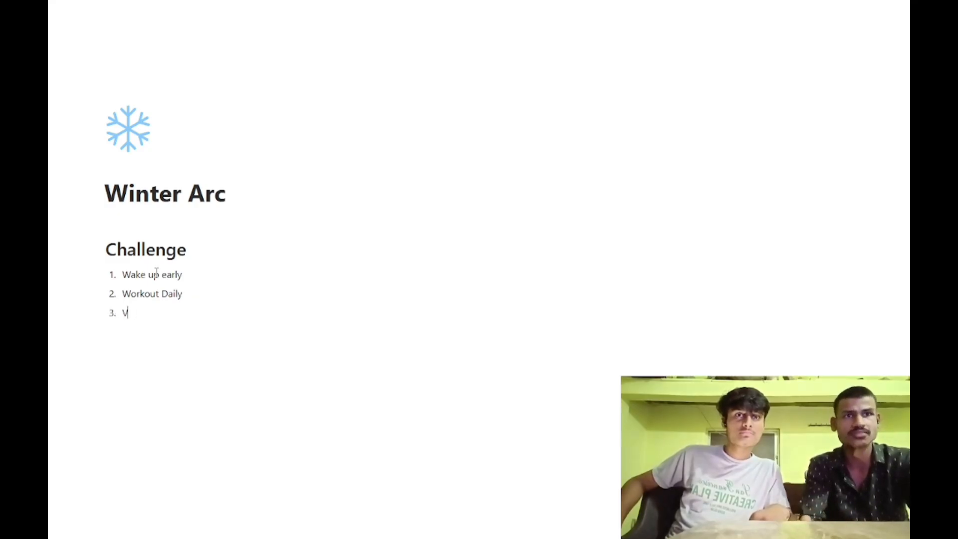
key(BackSpace)
text(BN)
key(BackSpace)
key(BackSpace)
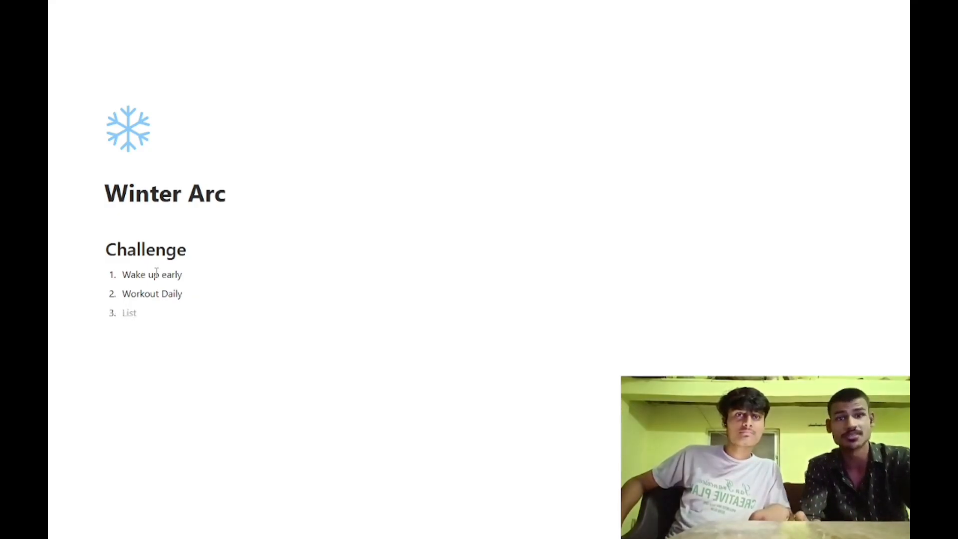
text(B)
key(BackSpace)
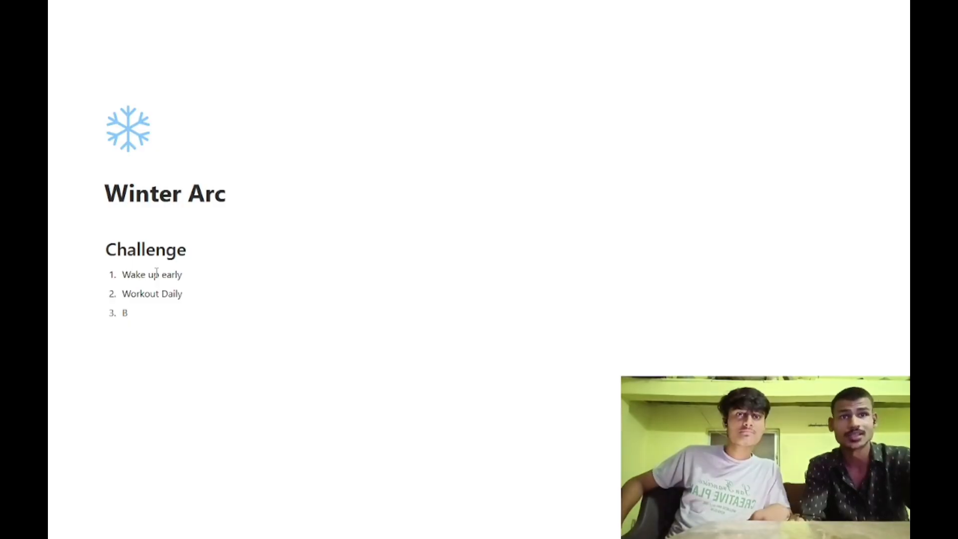
text(a)
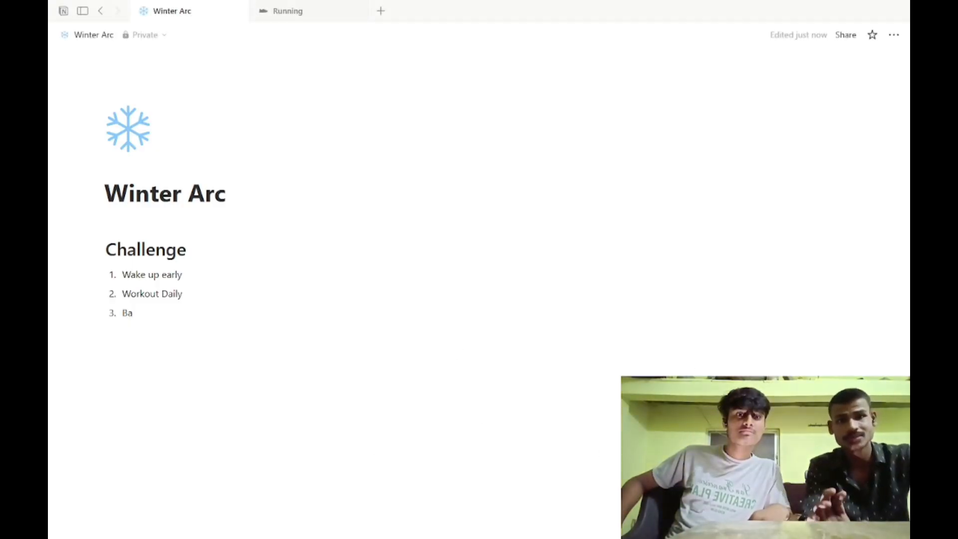
text(t)
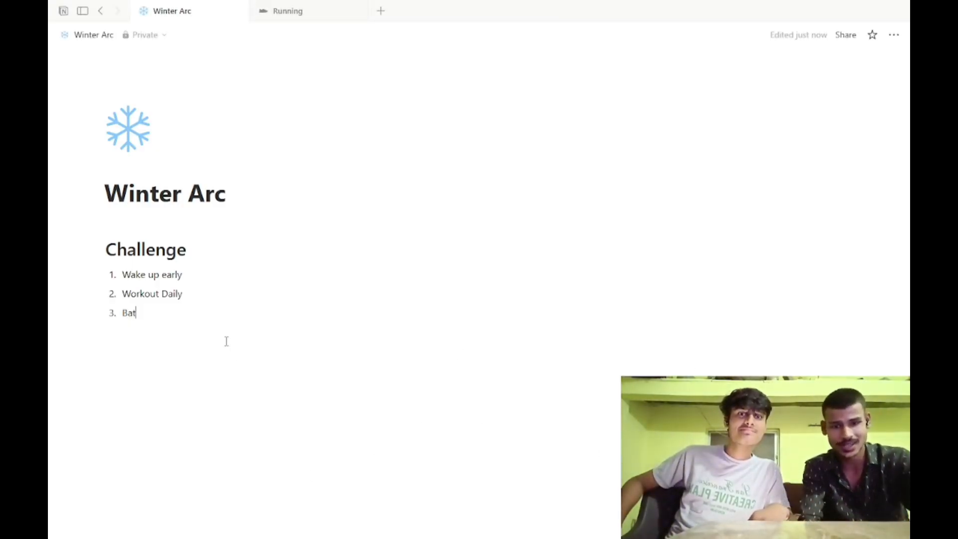
text(hing)
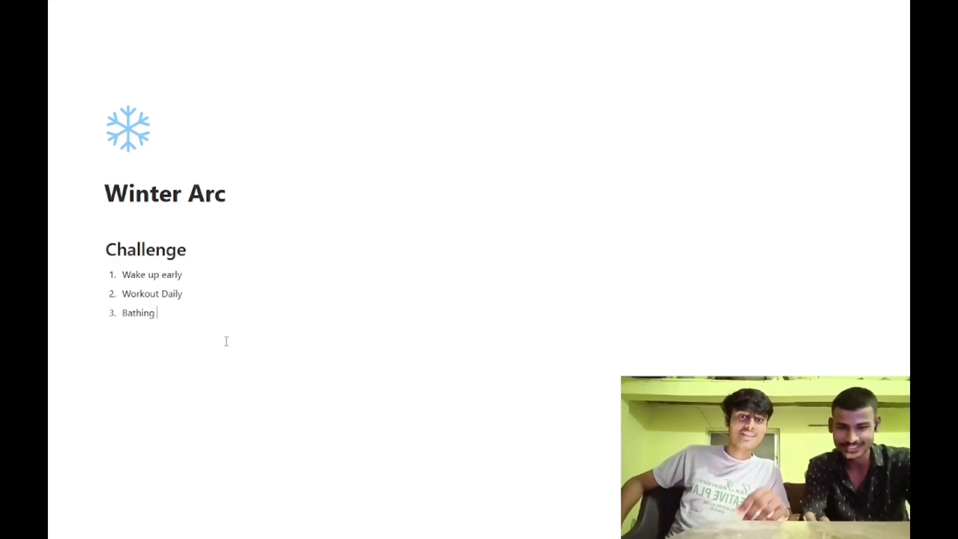
text(h Daily)
Add "MMA fighting" as the fourth item of the Challenge list
key(Return)
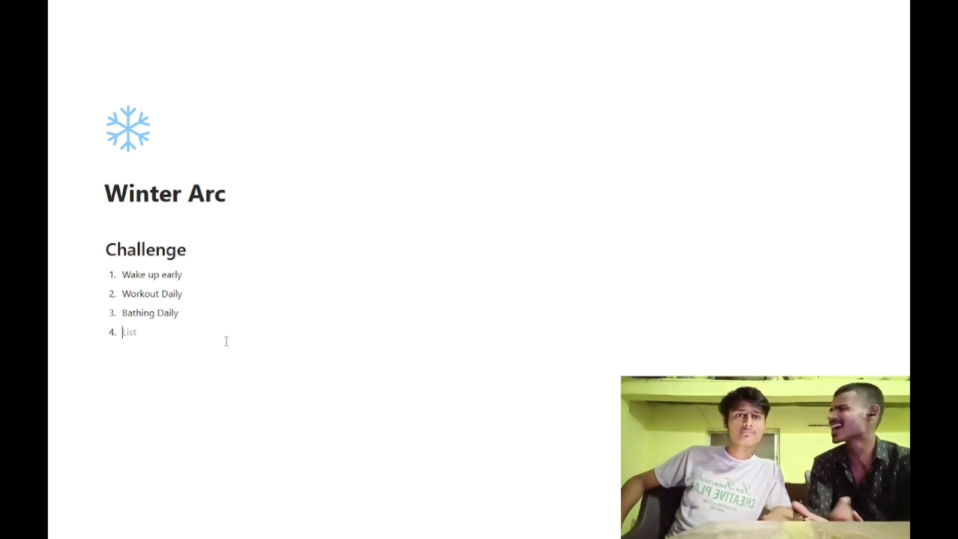
text(MMA)
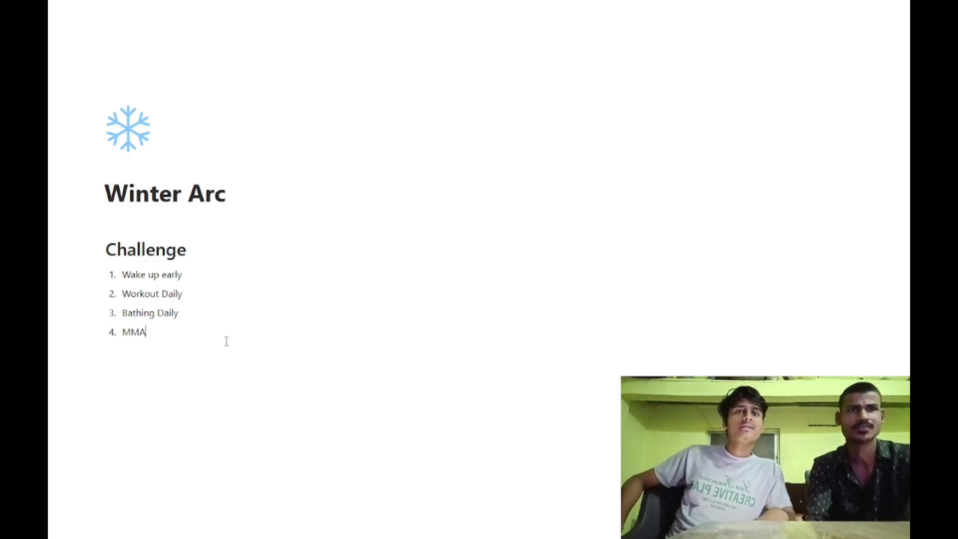
text( figh)
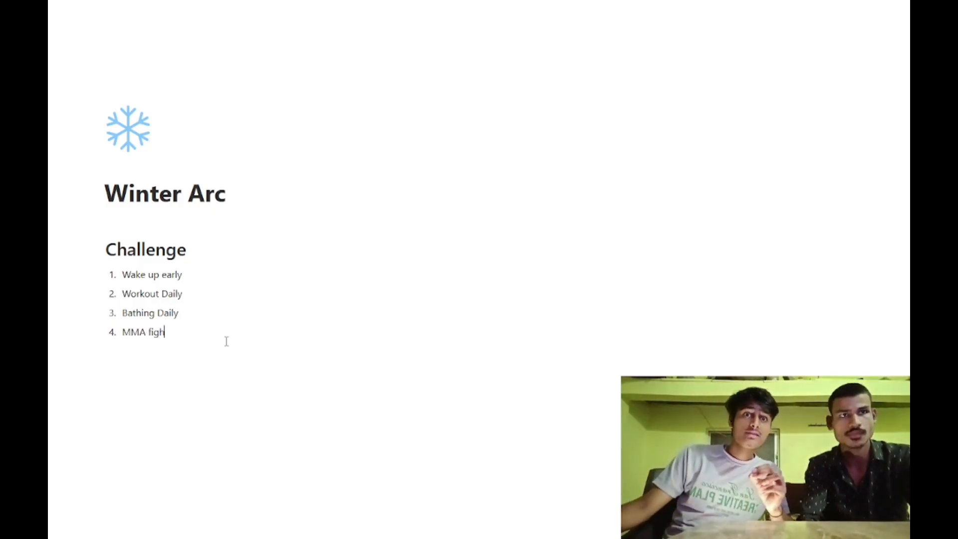
text(ting)
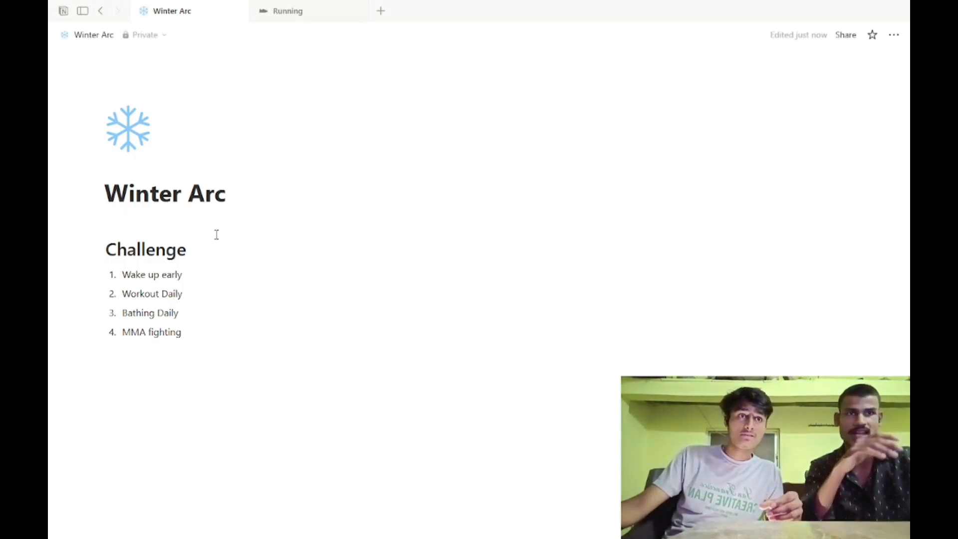
click(415, 256)
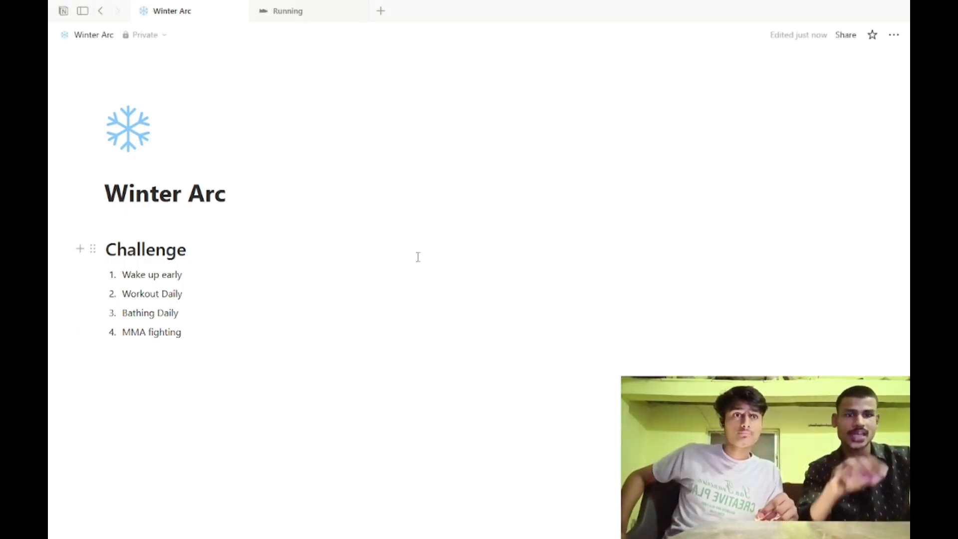
text(b)
key(BackSpace)
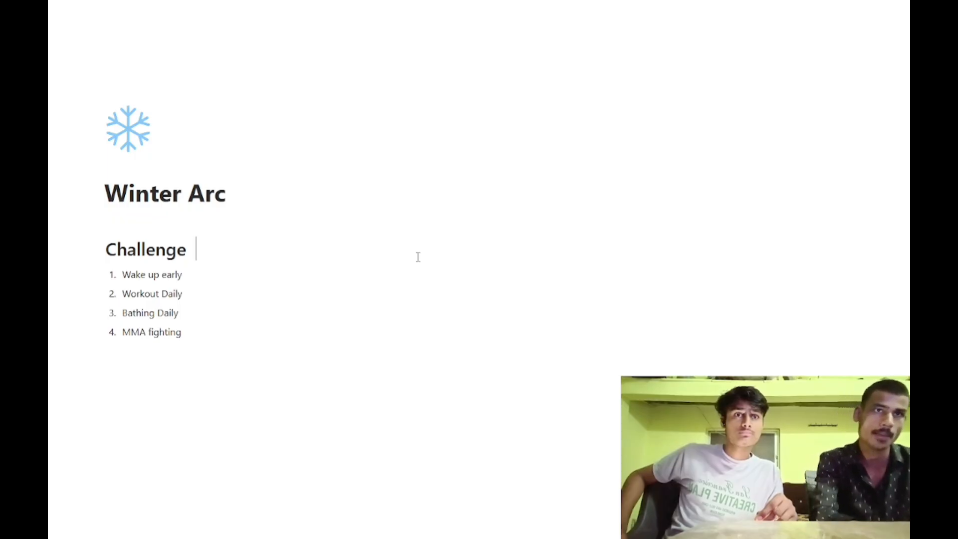
Insert a table view database with a new empty data source below the Challenge list and title it "Routine"
click(175, 356)
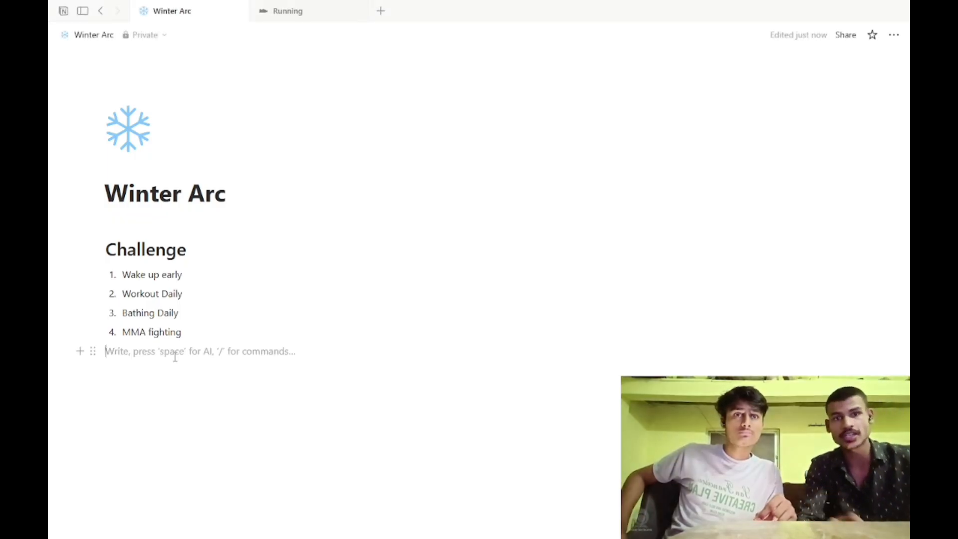
text(/)
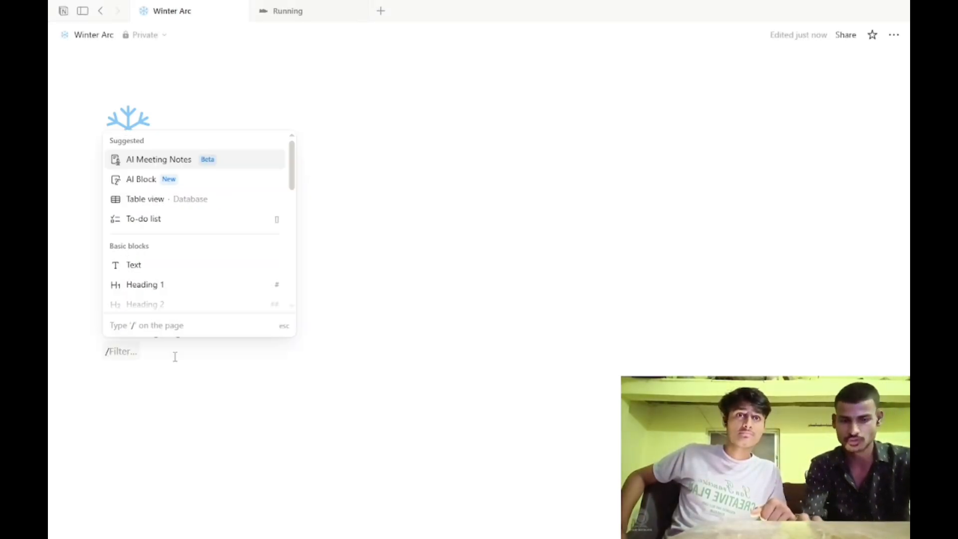
text(tab)
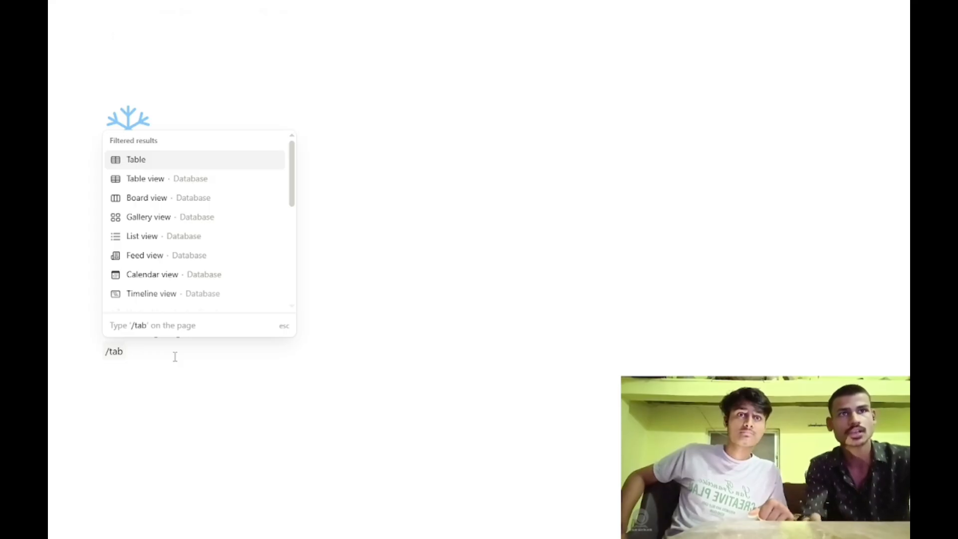
click(170, 177)
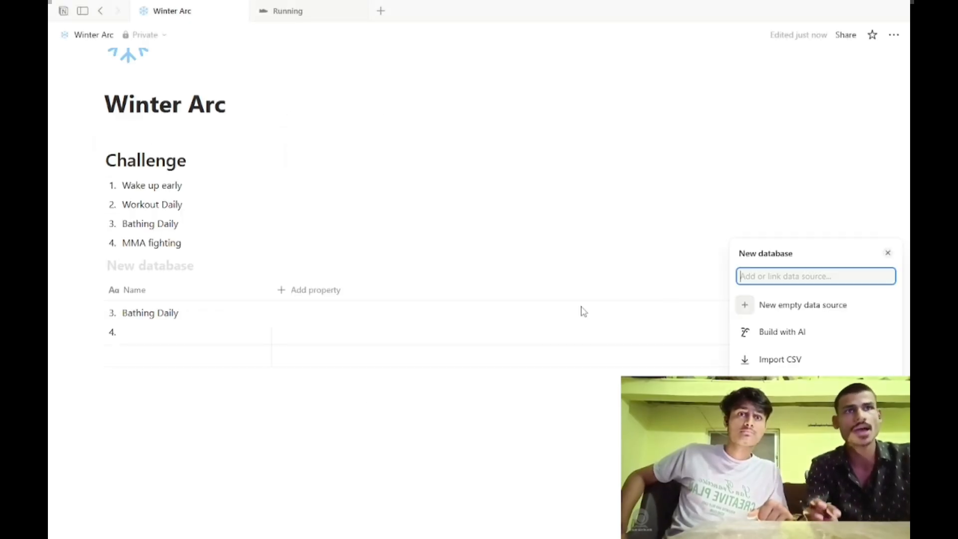
click(786, 305)
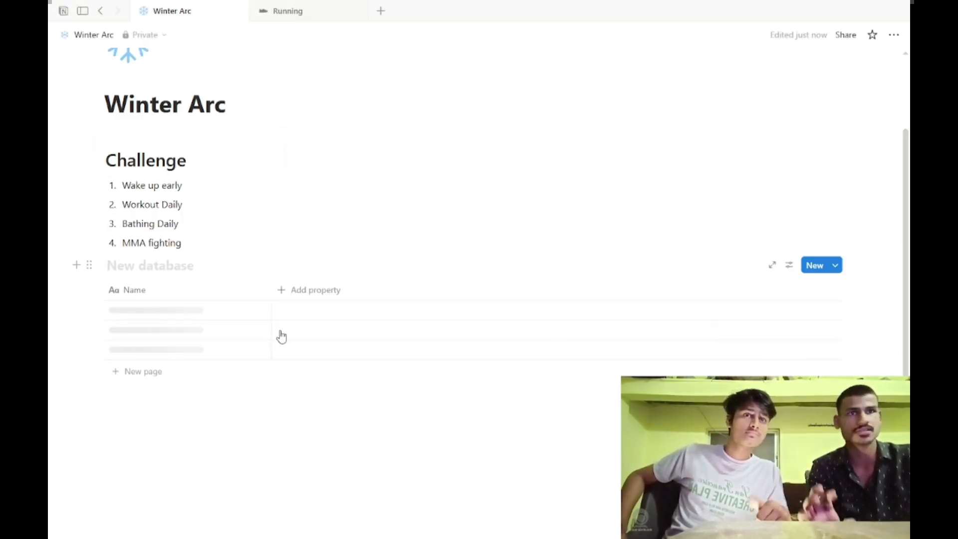
click(177, 258)
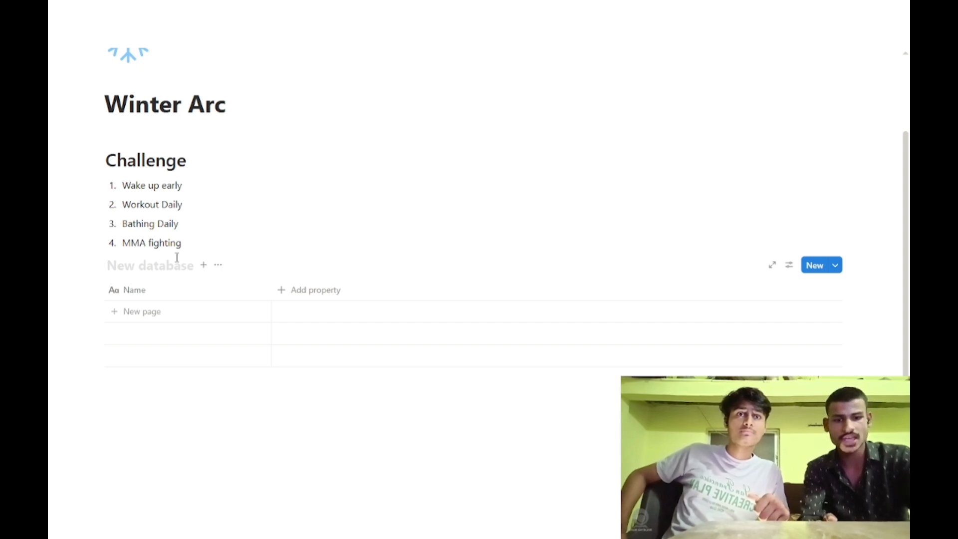
text(Routin)
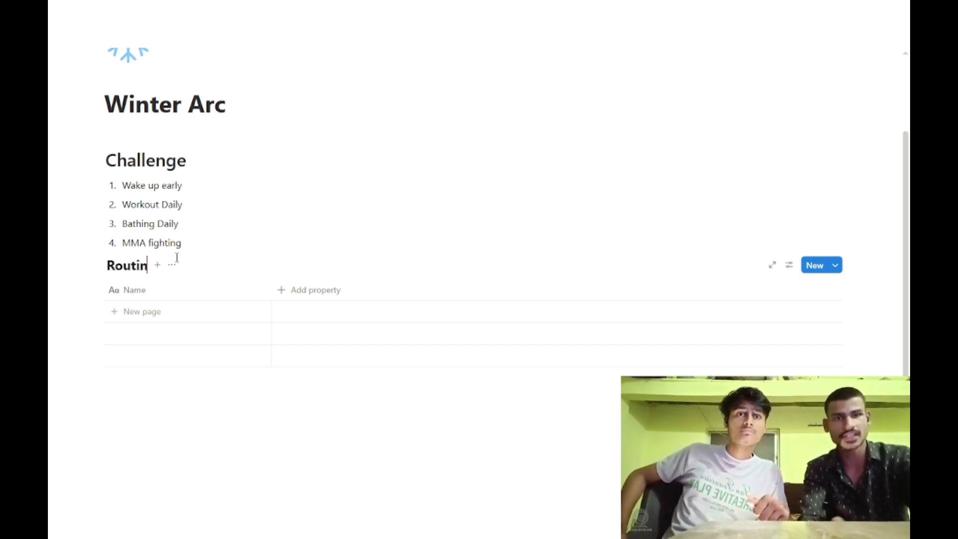
text(e)
Rename the Routine database's Name column to "Tasks"
click(163, 295)
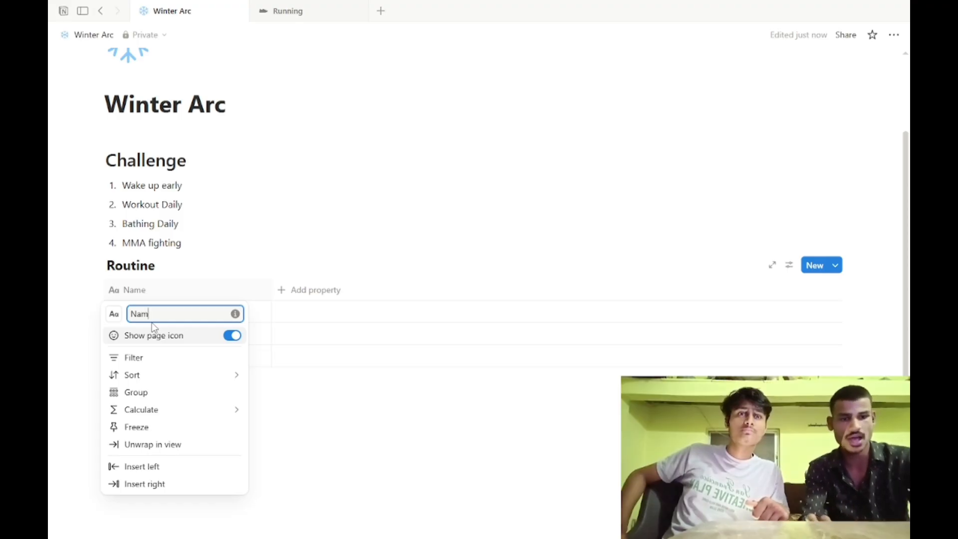
key(BackSpace)
key(BackSpace)
key(BackSpace)
text(Tasks)
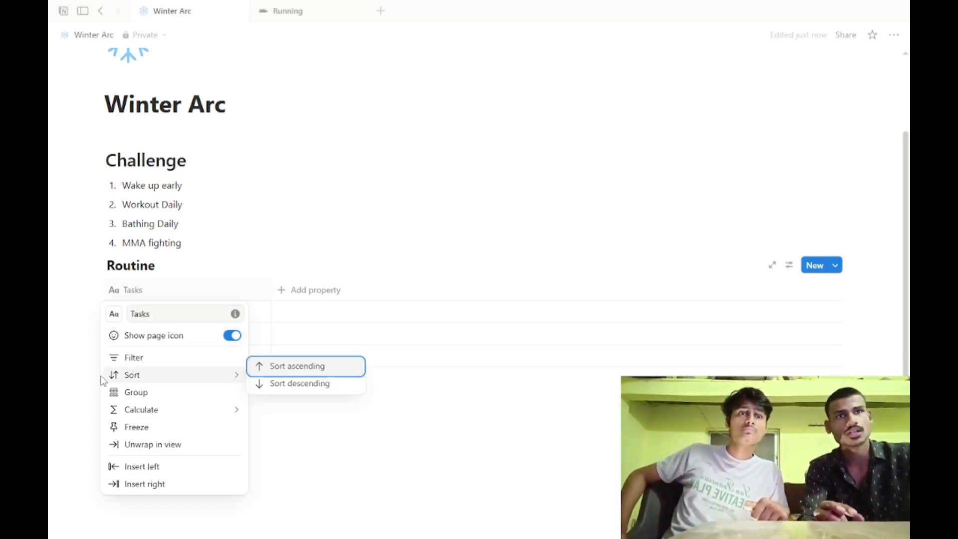
click(282, 465)
Enter "MMA fighting" as the first task in the Routine table
click(222, 322)
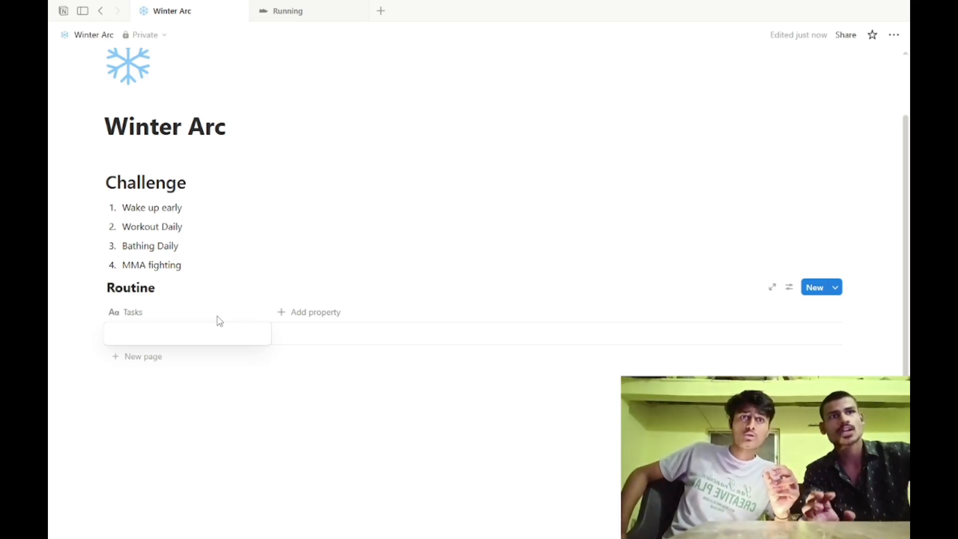
text(MM)
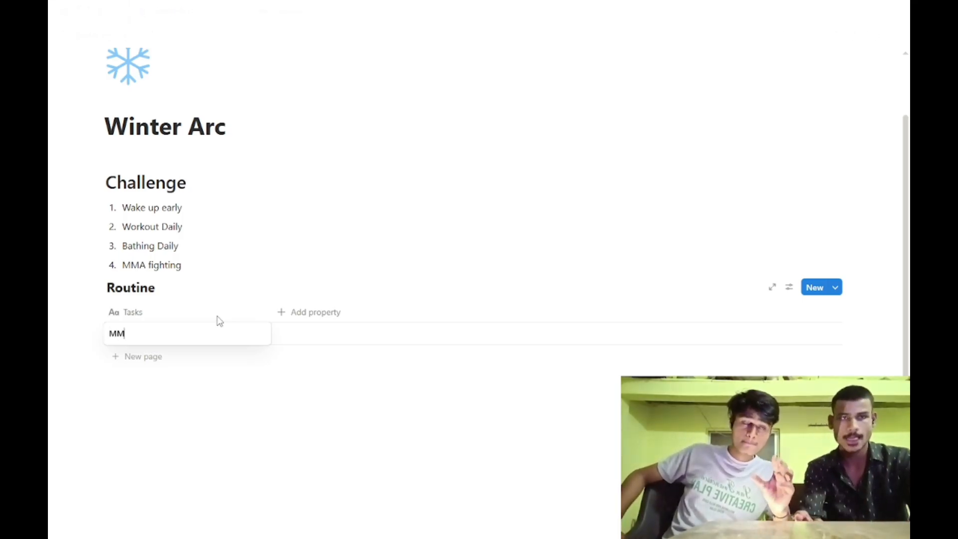
text(A fih)
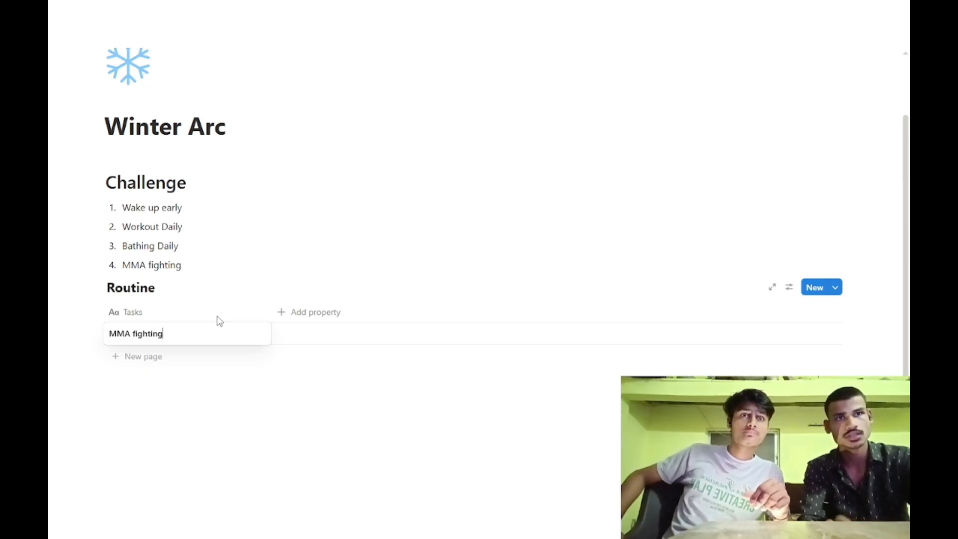
text(hting)
key(Escape)
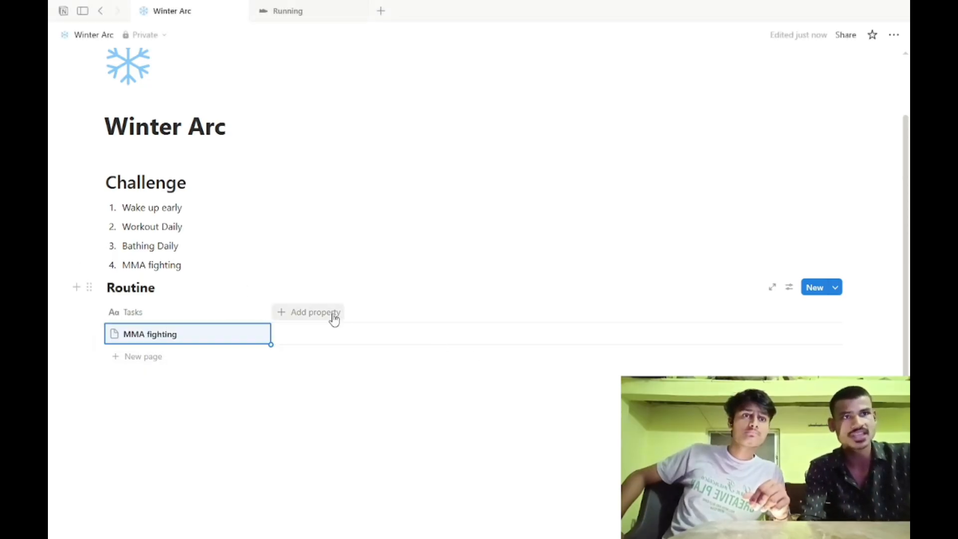
Add a Date property to the Routine table and set the MMA fighting task's date to October 2, 2025
click(332, 317)
scroll(295, 394, down, 3)
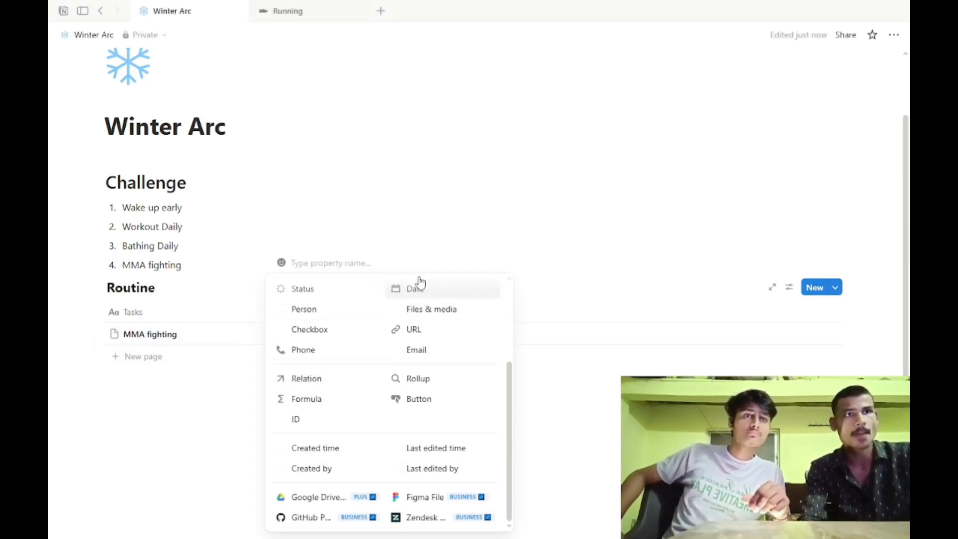
click(418, 294)
click(354, 348)
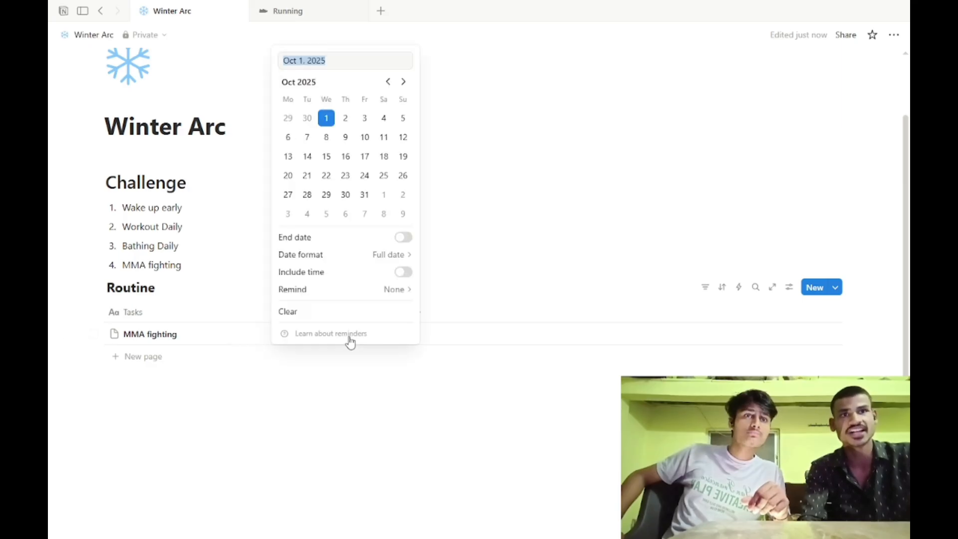
click(345, 118)
click(323, 398)
Add the suggested Priority Level property and create a "High" option for the MMA fighting task
click(395, 311)
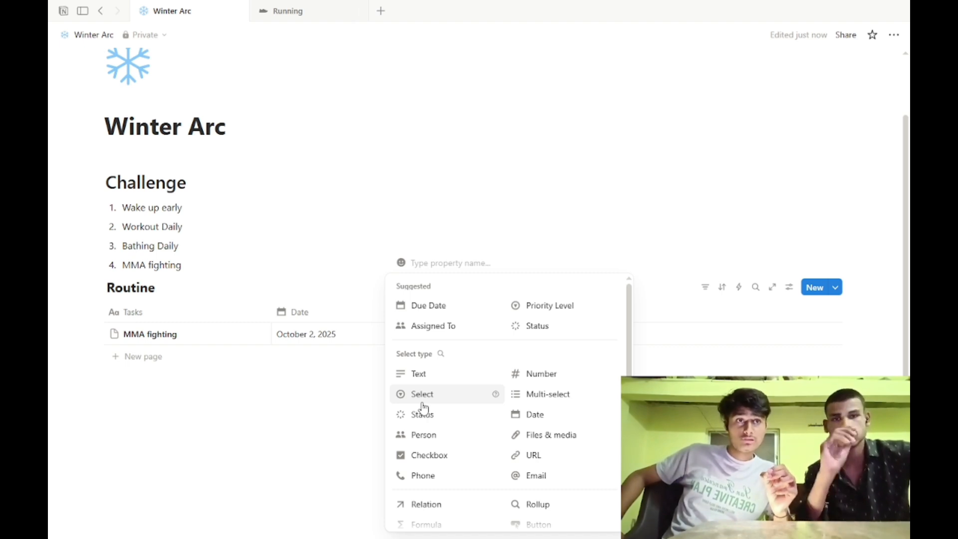
click(518, 305)
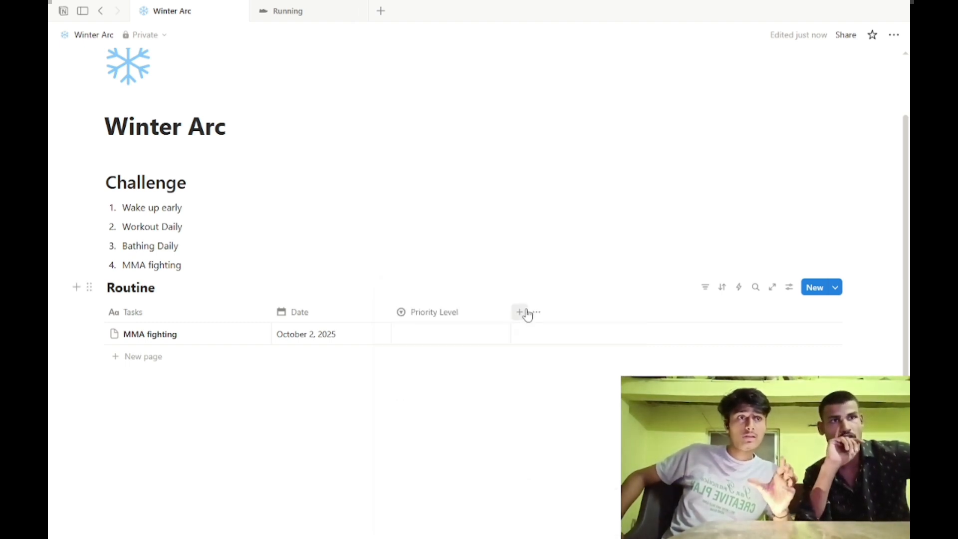
click(454, 339)
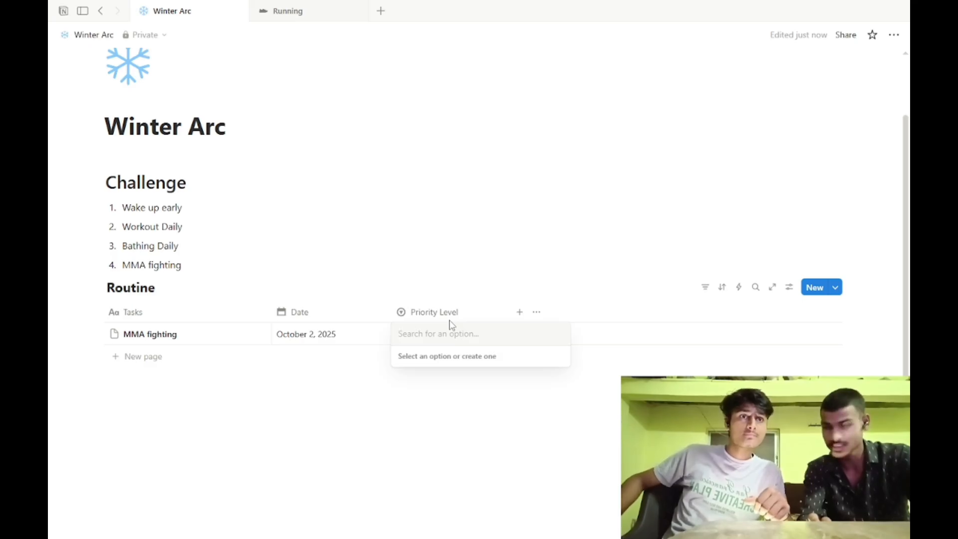
text(Hight)
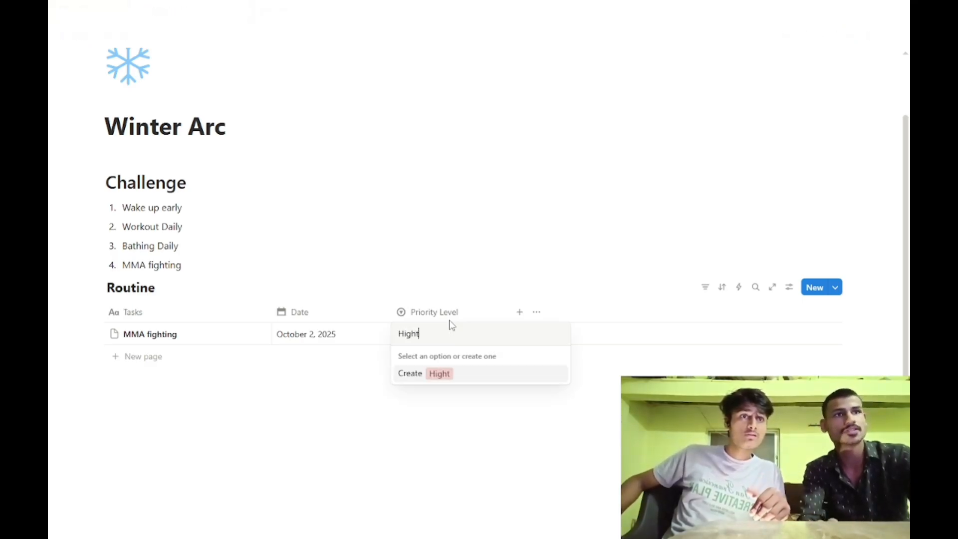
key(Return)
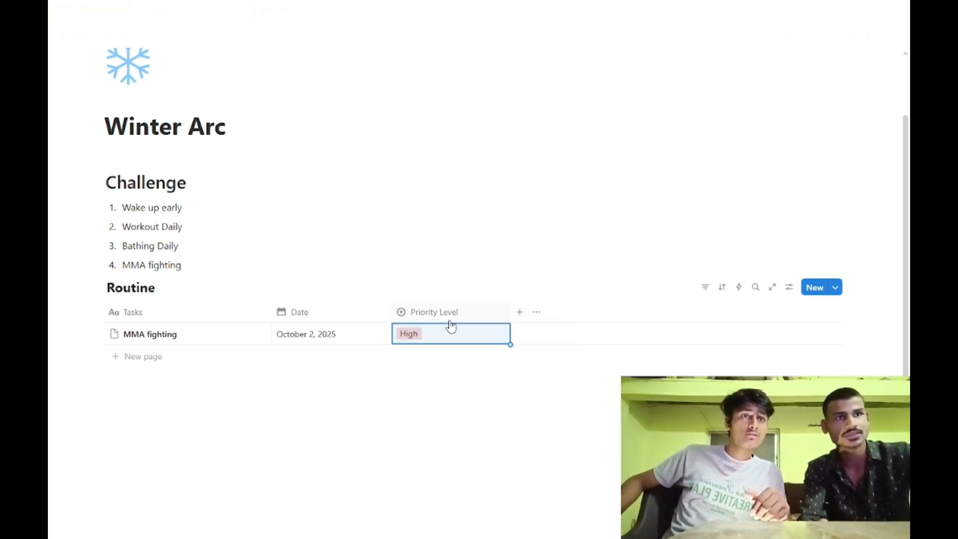
click(448, 312)
key(Escape)
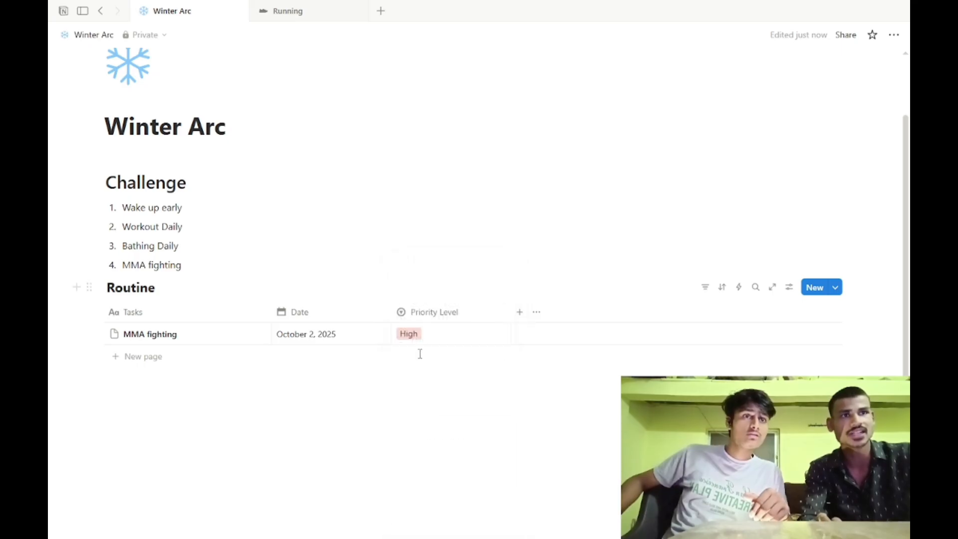
Create a "Medium" option for Priority Level from the MMA fighting task
click(443, 339)
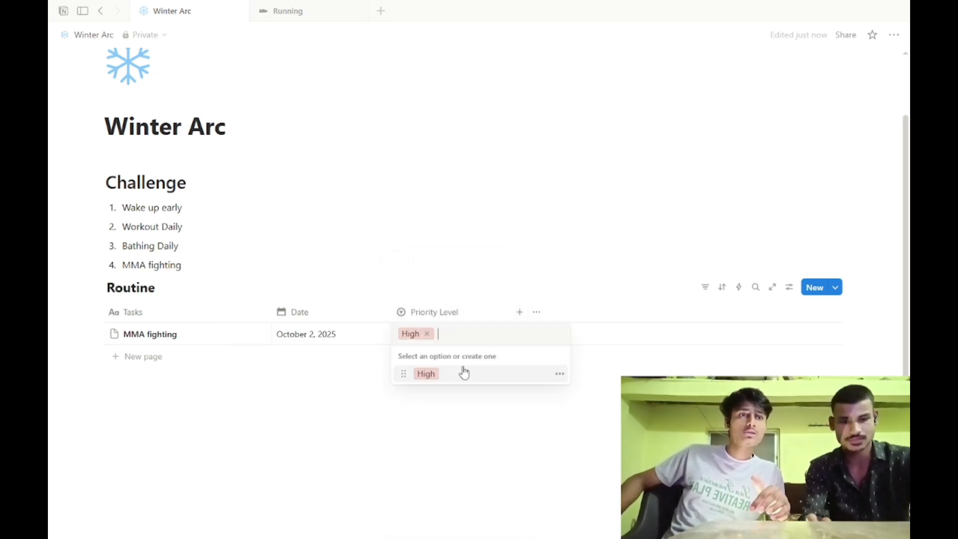
text(Medium)
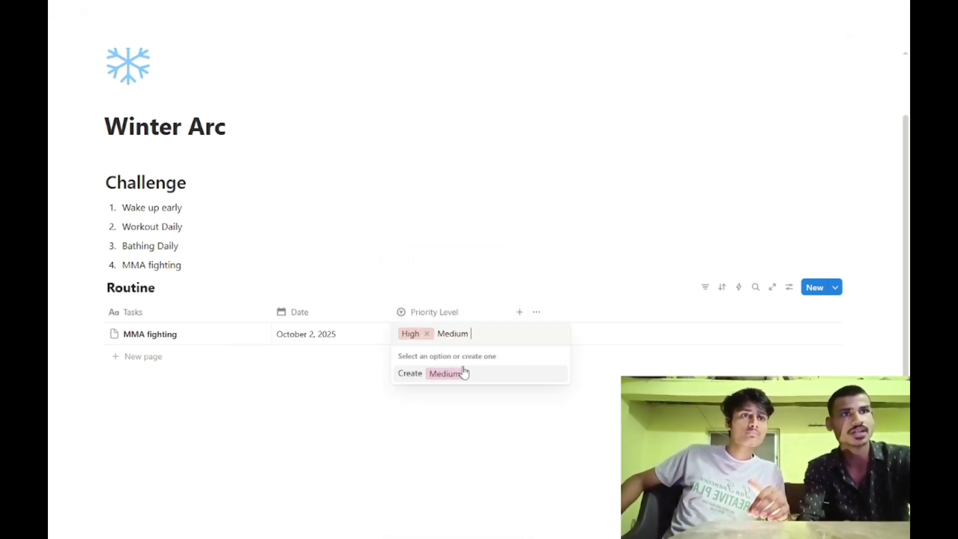
click(464, 372)
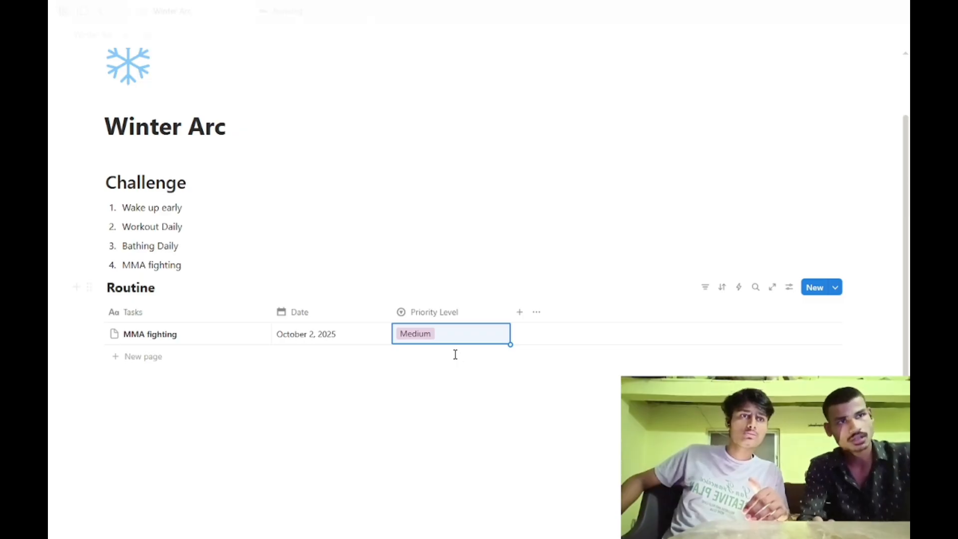
Create a "Low" option for Priority Level, and set the MMA fighting task's priority to High
click(453, 336)
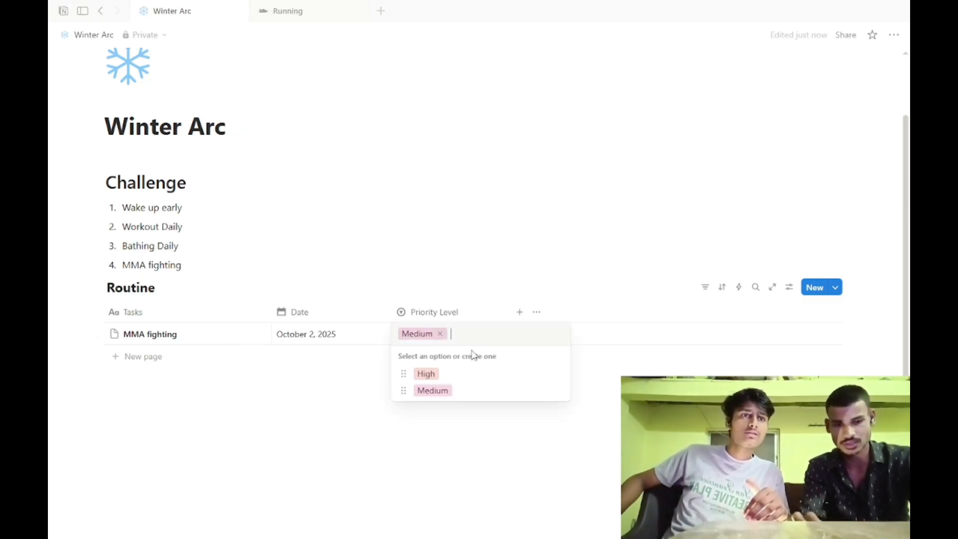
text(LKow)
key(BackSpace)
key(BackSpace)
key(BackSpace)
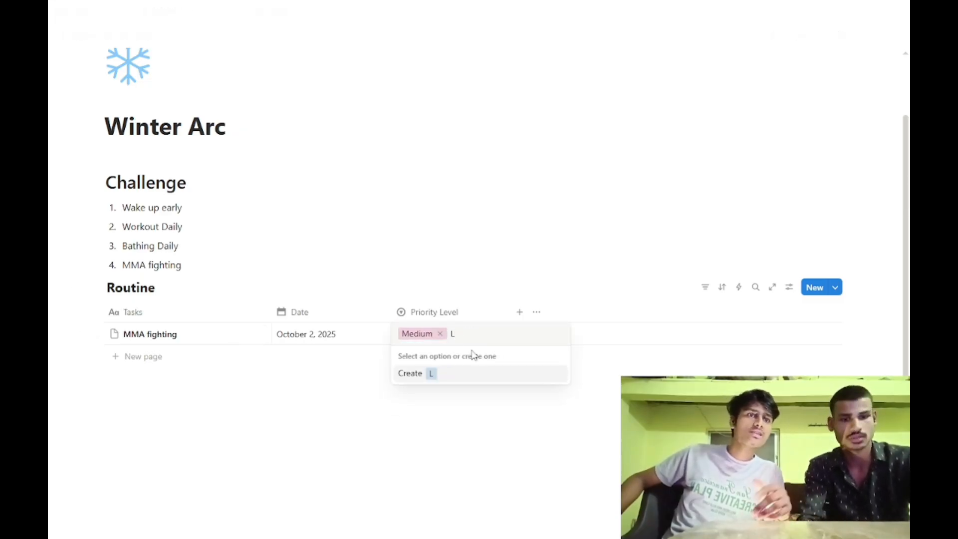
text(ow)
key(Return)
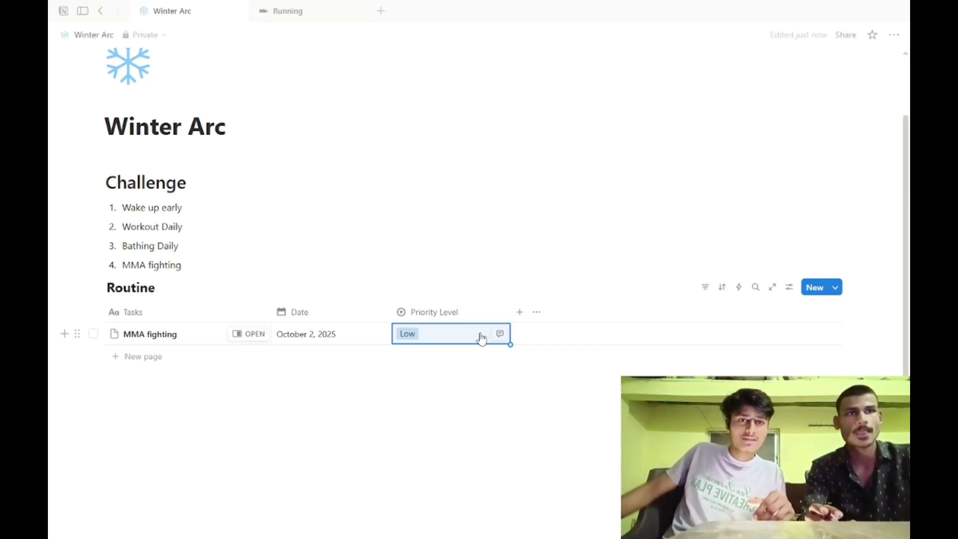
click(480, 334)
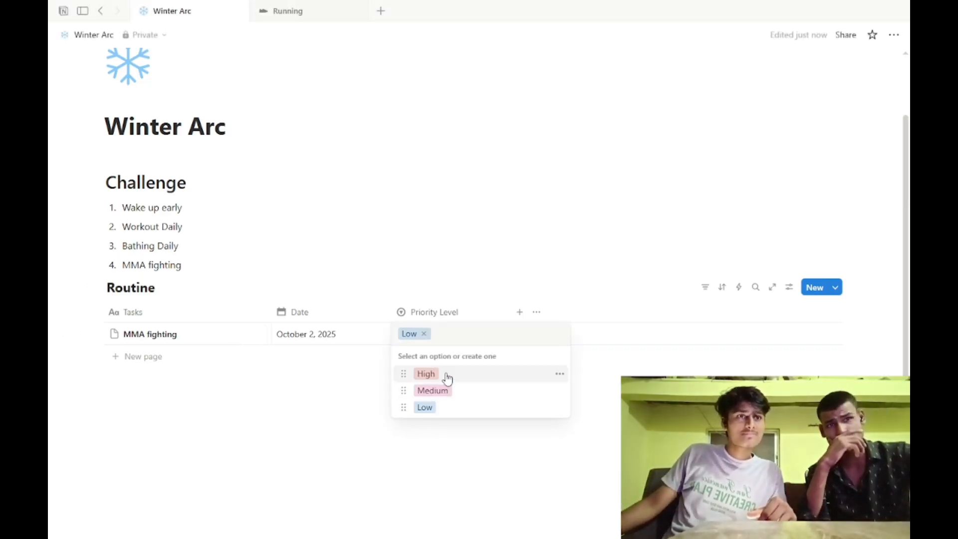
click(426, 374)
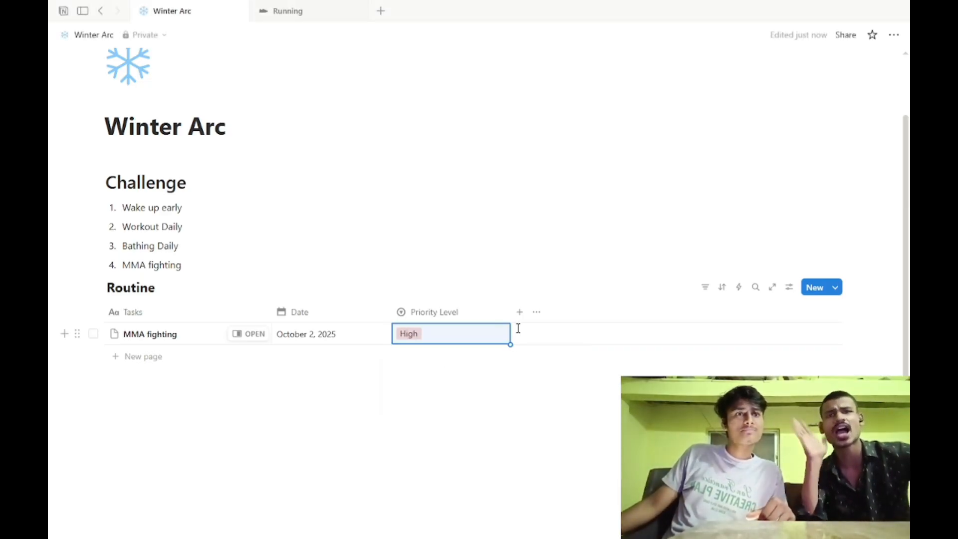
Add the suggested Status property to the Routine table and view its available options for the MMA fighting task
click(520, 313)
click(554, 325)
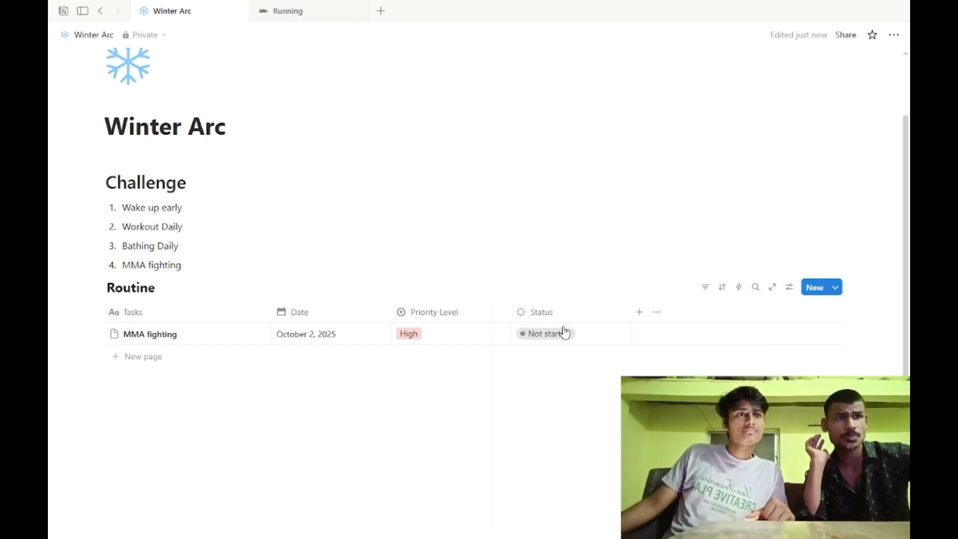
click(559, 333)
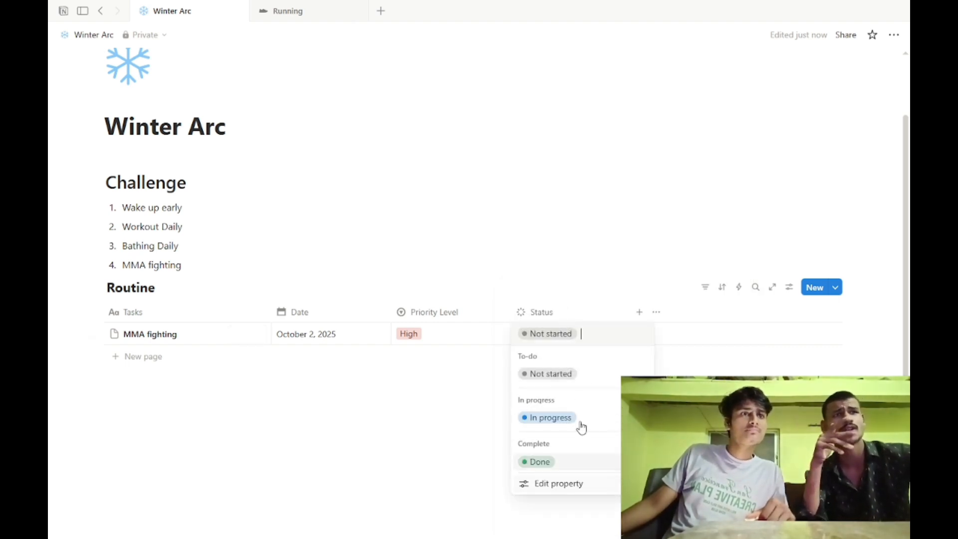
key(Escape)
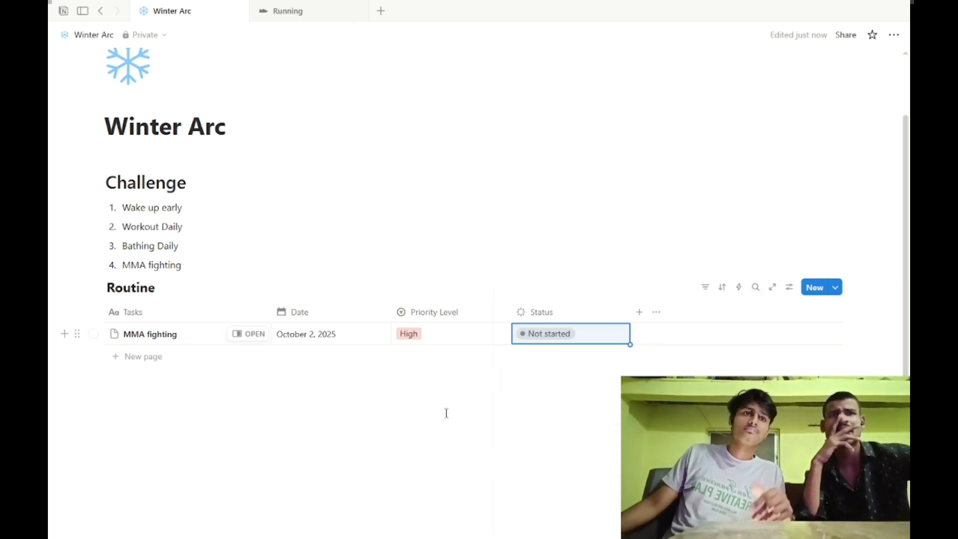
Add three empty rows below the MMA fighting task in the Routine table
click(142, 357)
click(149, 382)
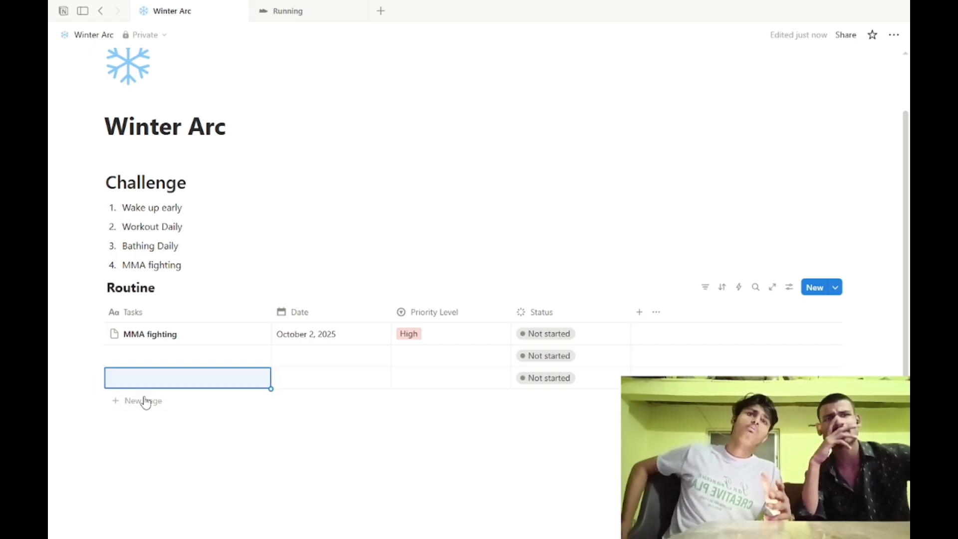
click(145, 399)
key(Escape)
scroll(211, 444, down, 1)
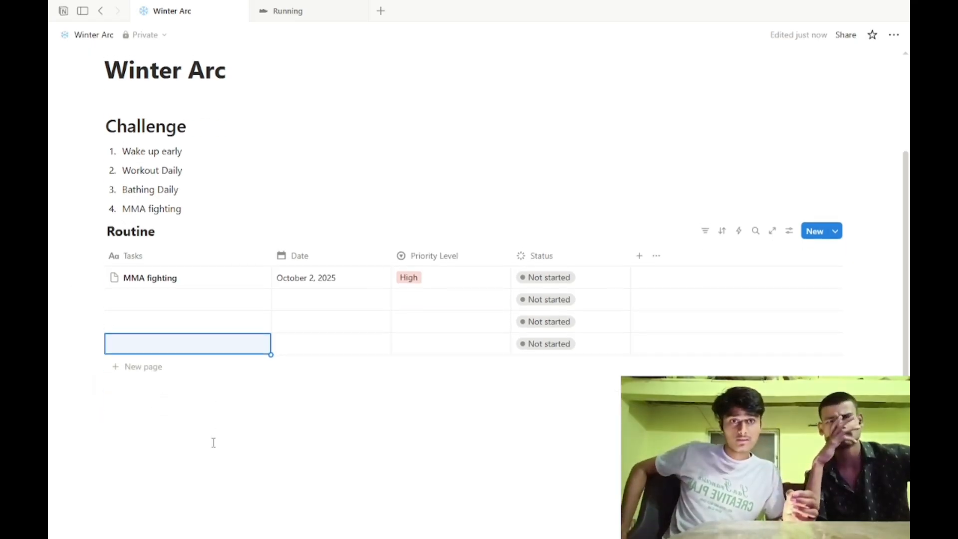
Insert a second table view database with a new empty data source below the Routine table
click(235, 395)
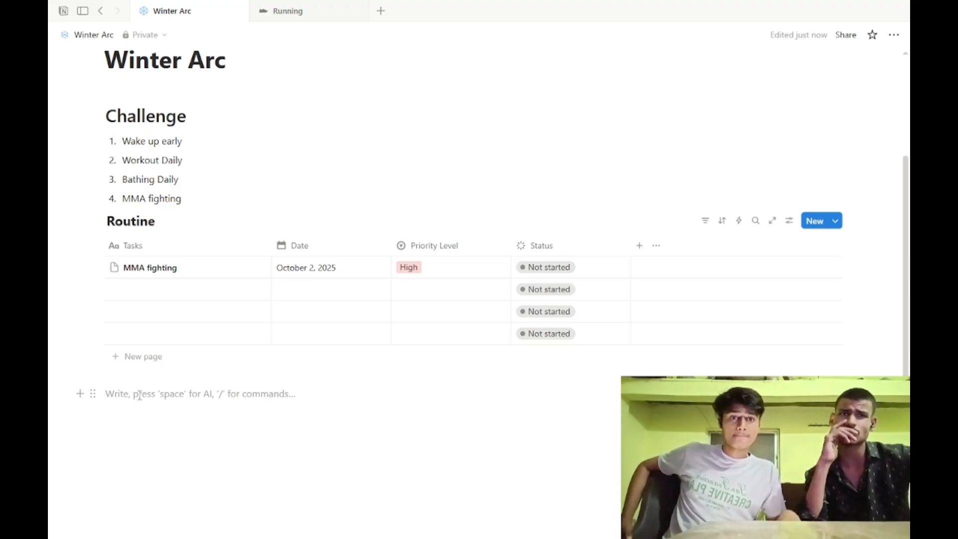
click(139, 394)
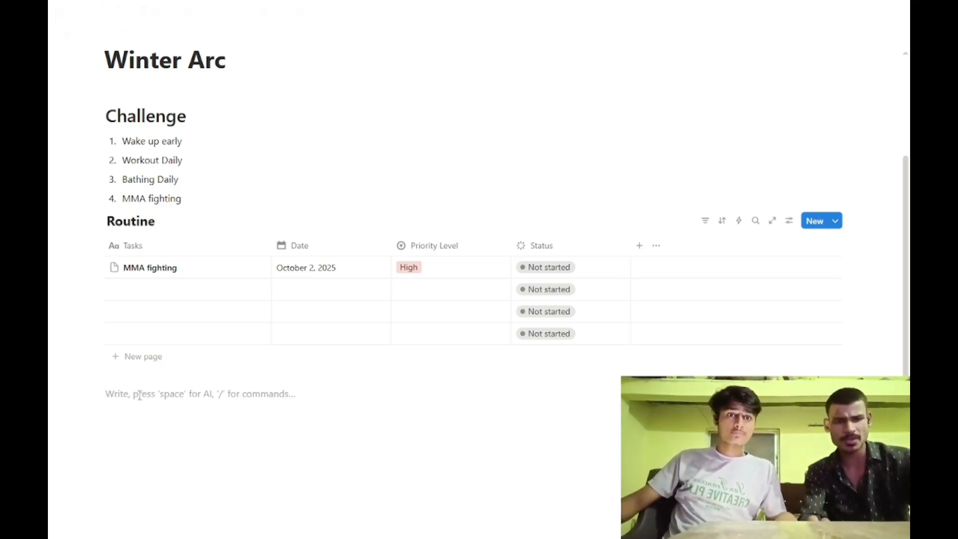
text(/pr)
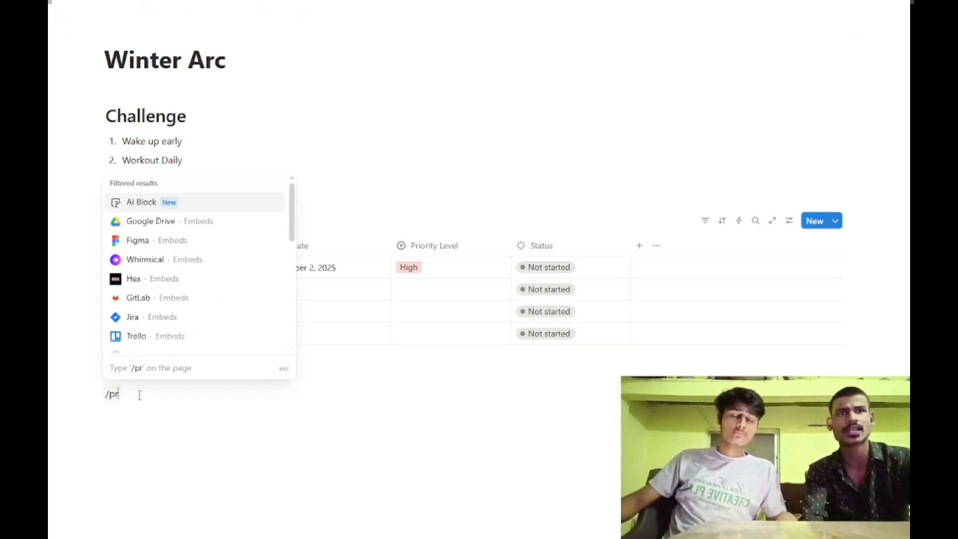
key(BackSpace)
text(tab)
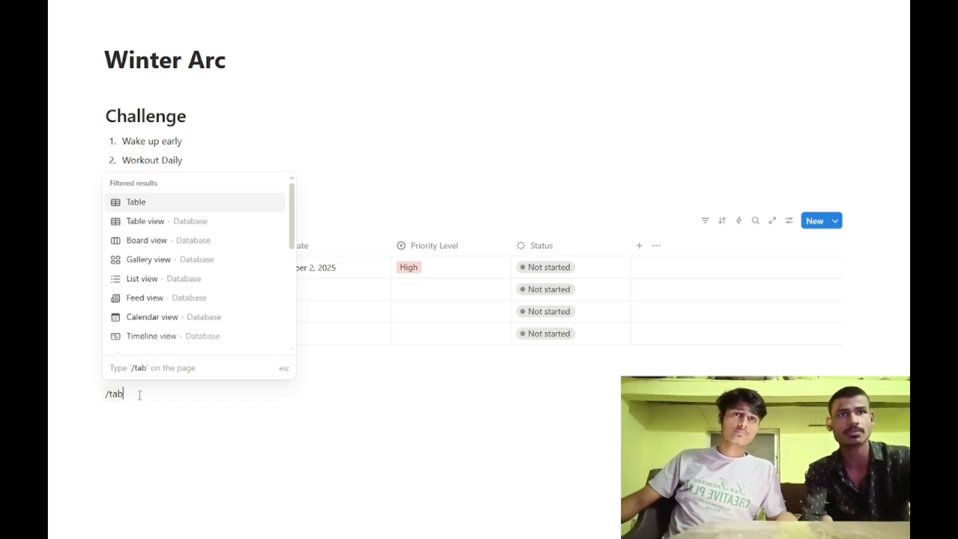
key(Down)
key(Return)
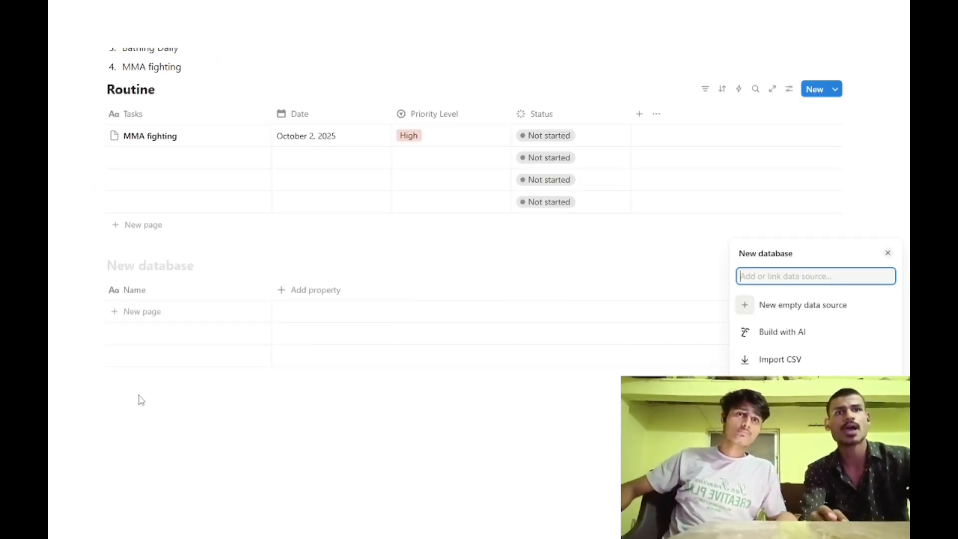
click(858, 314)
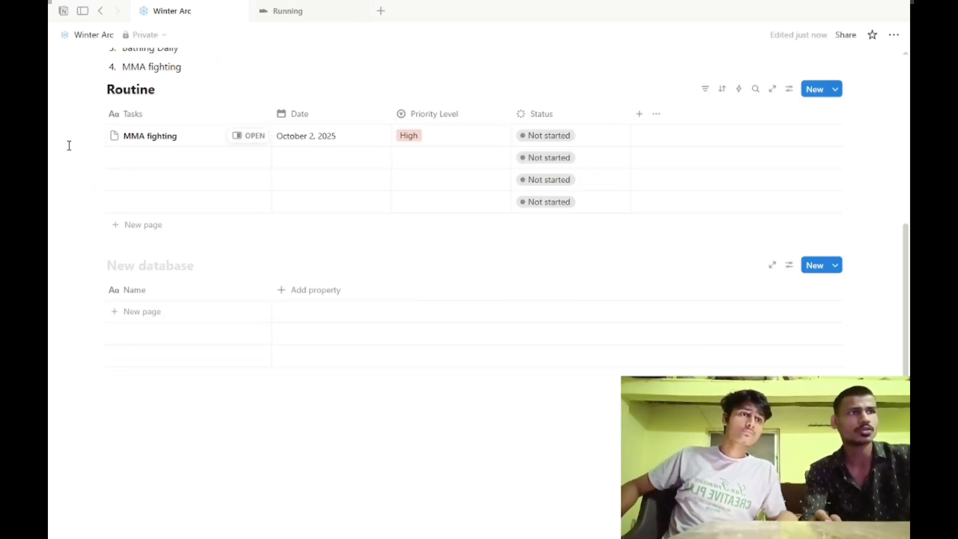
Title the new database below the Routine table "Performance review"
click(149, 287)
click(151, 263)
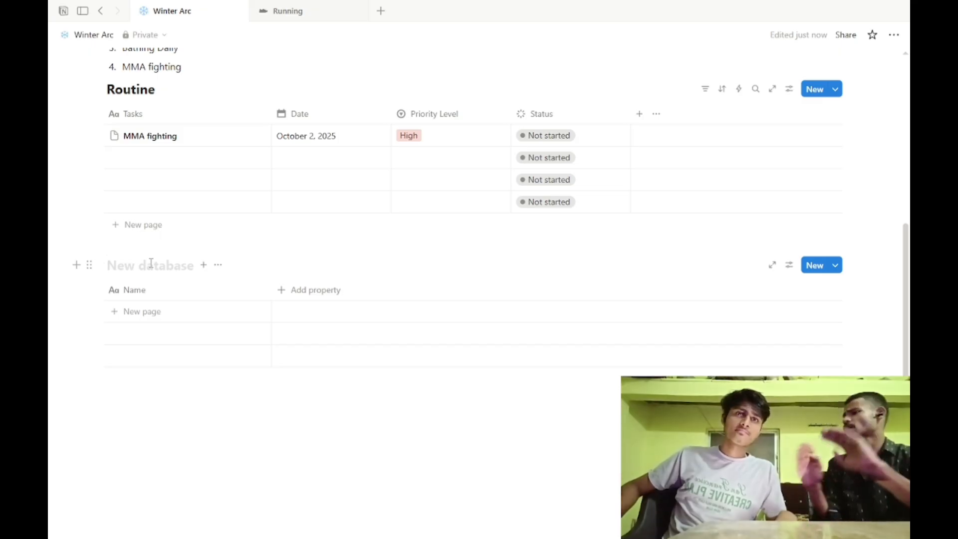
text(Pre)
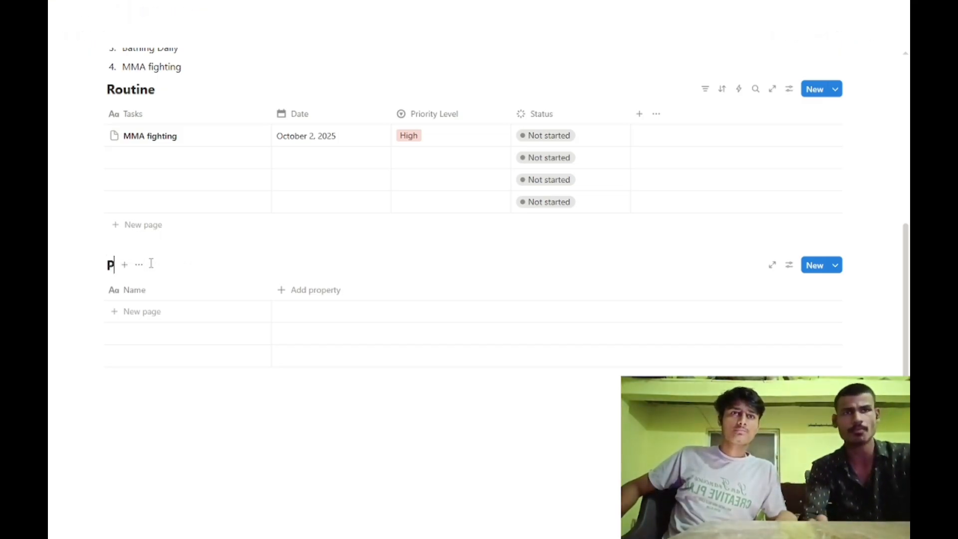
key(BackSpace)
key(BackSpace)
text(erf)
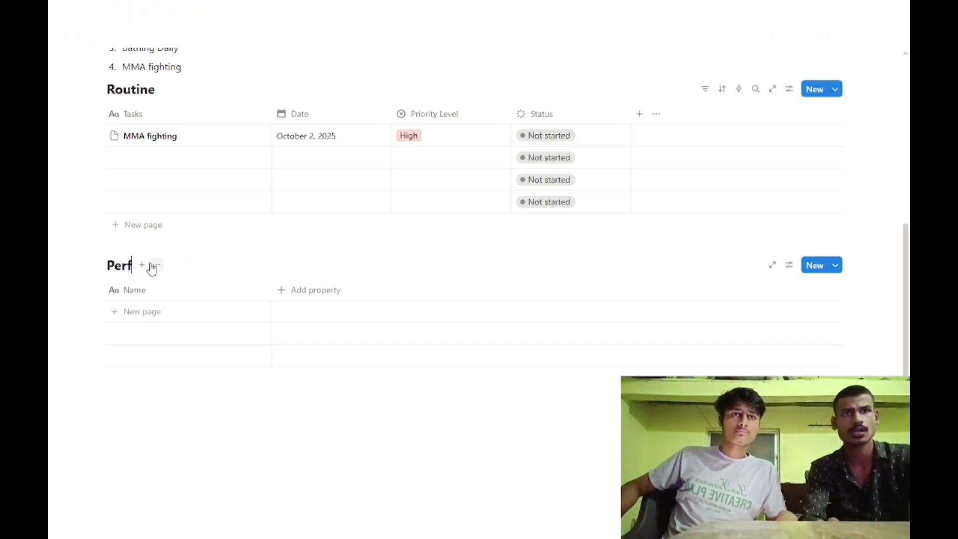
text(orman)
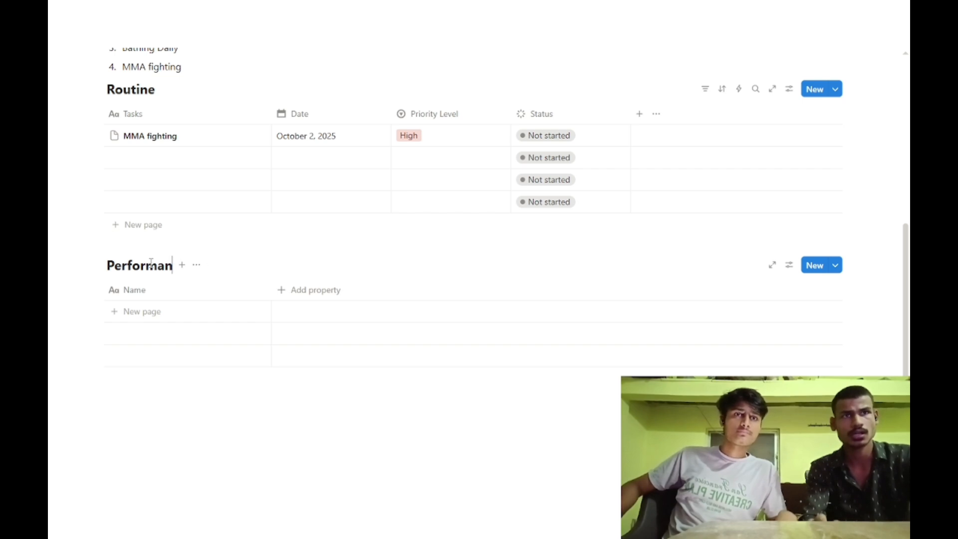
text(ce re)
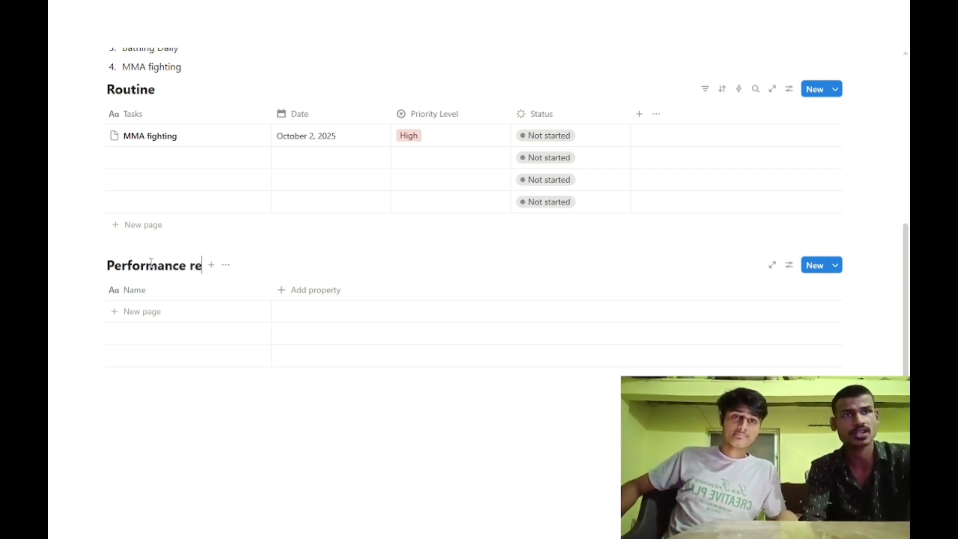
text(view)
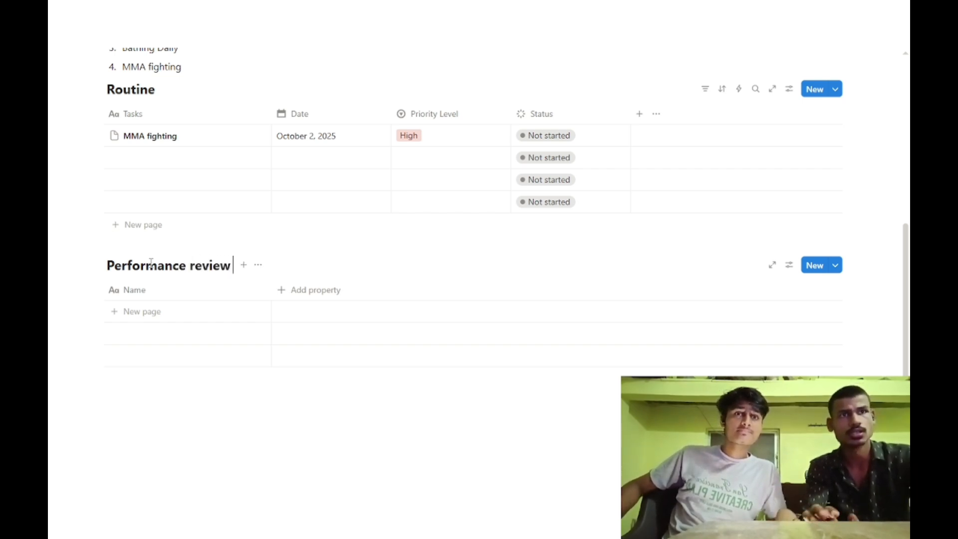
key(Return)
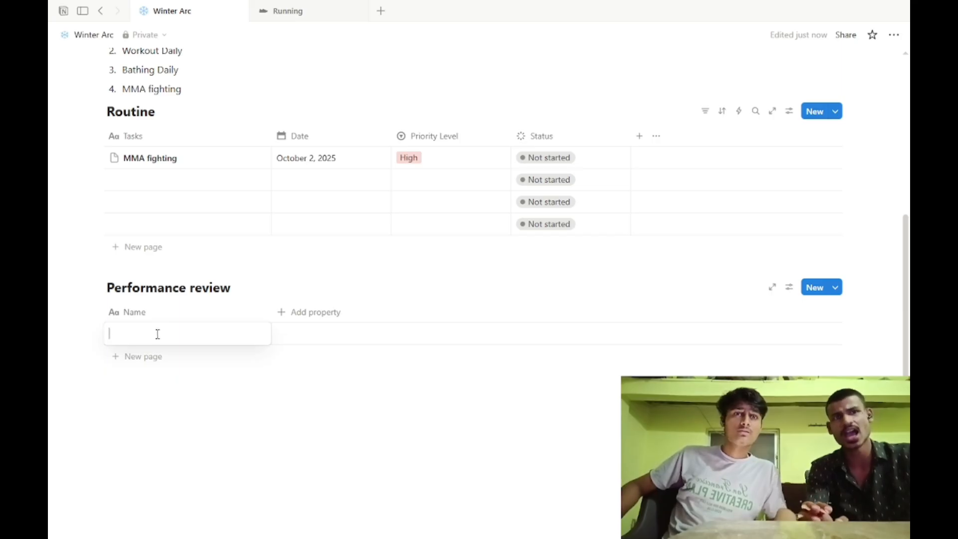
Add a row named October to the Performance review table
text(Oc)
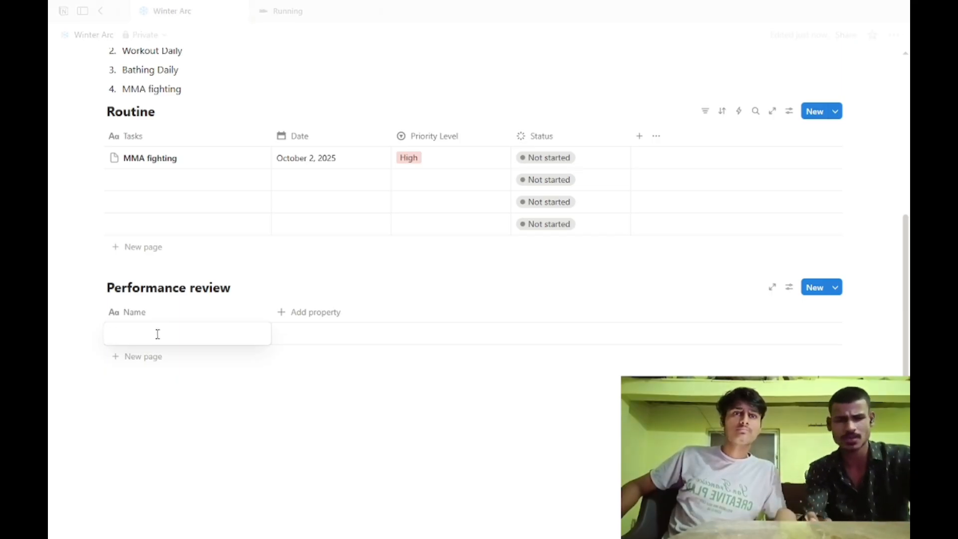
text(tober)
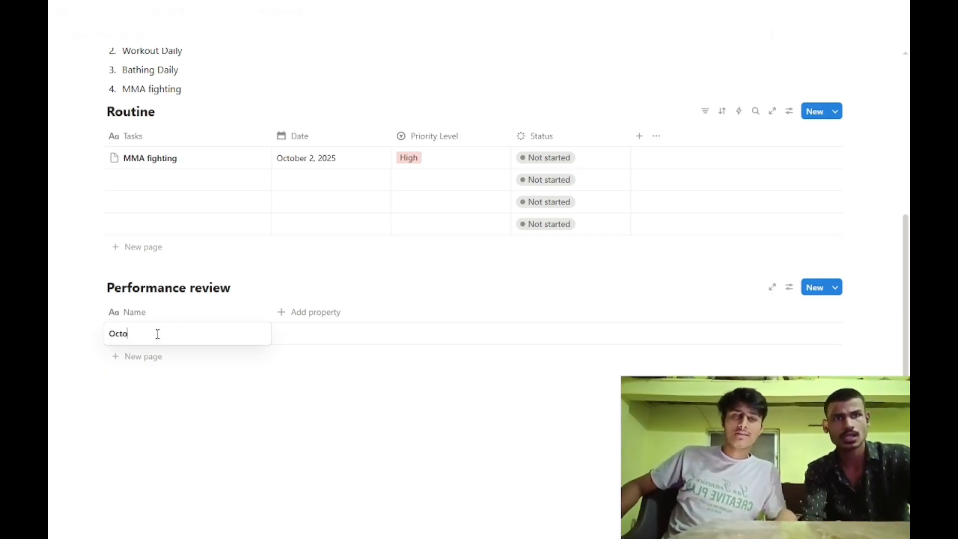
key(Escape)
Add a Text property to the Performance review table and enter "Winter arc" for the October row
click(339, 314)
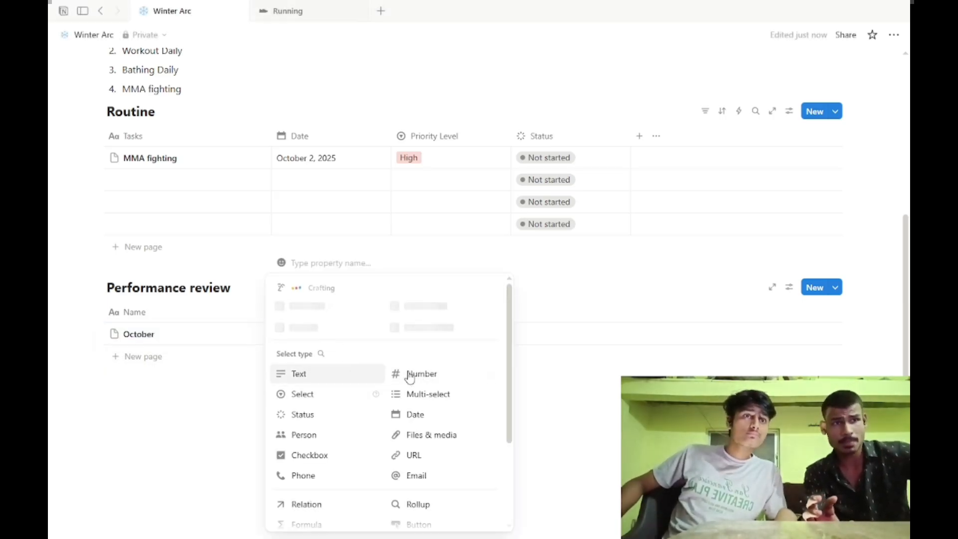
click(316, 375)
click(342, 343)
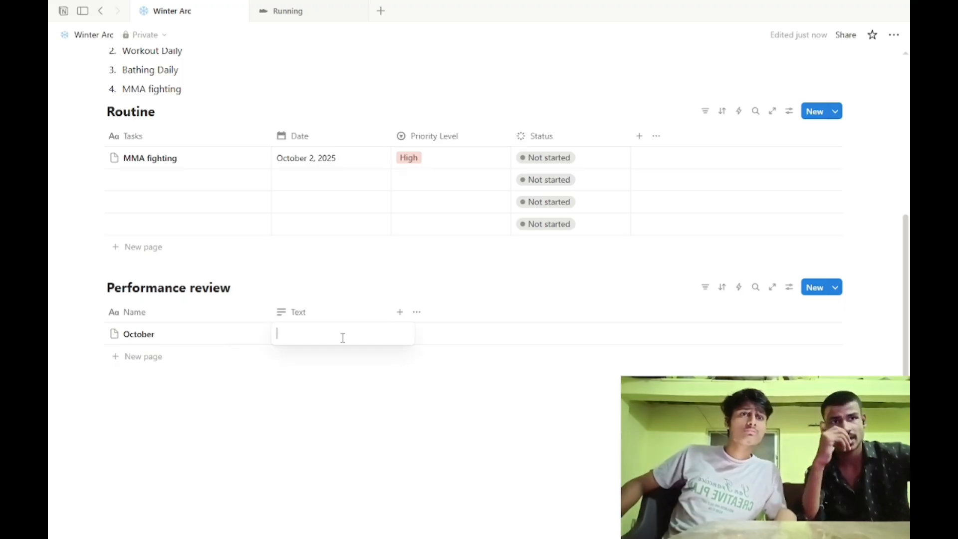
text(WE)
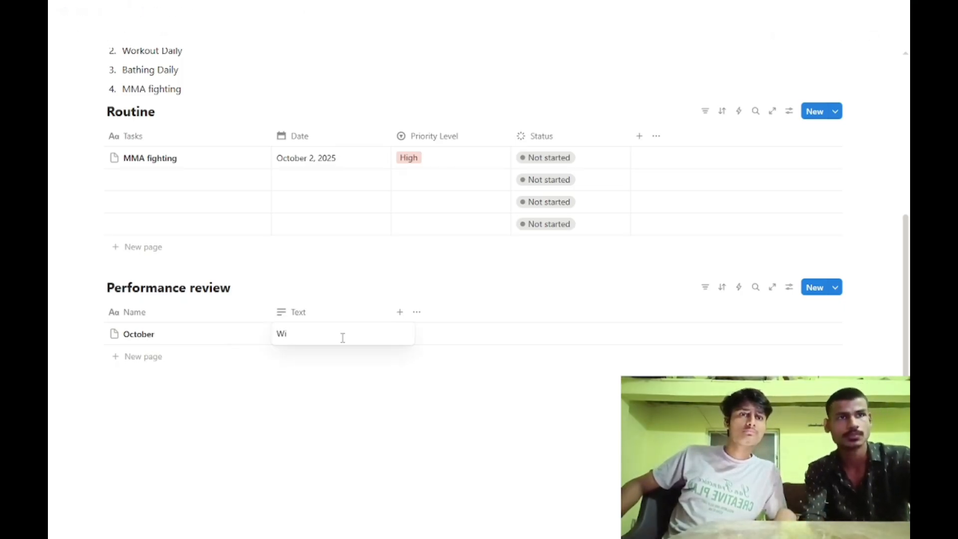
text(nter)
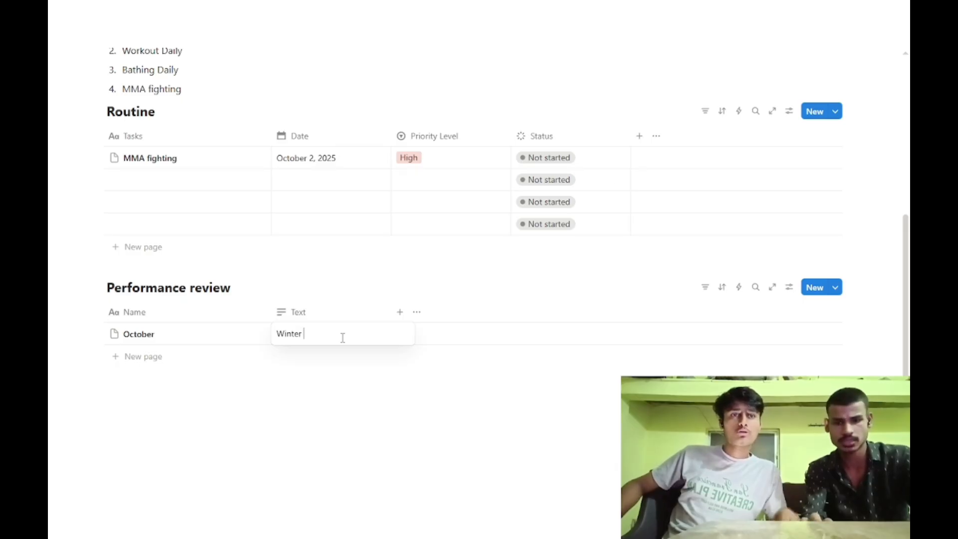
text( arc)
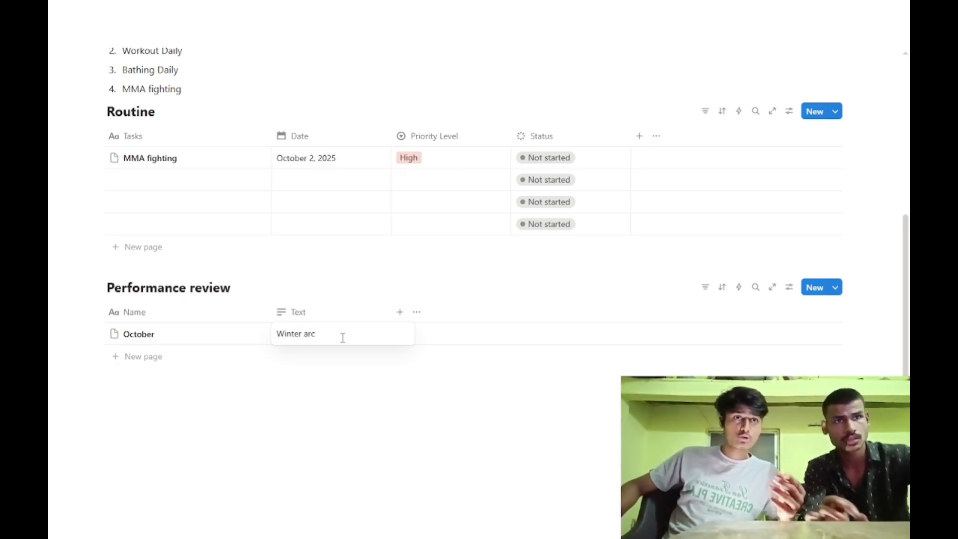
Rename the Text property in the Performance review table to "Note"
click(320, 315)
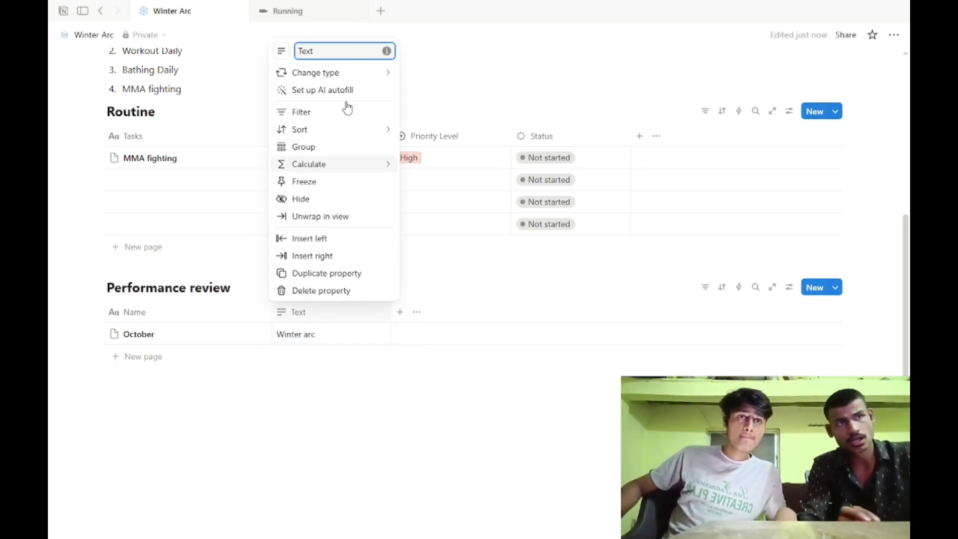
mouse_move(347, 81)
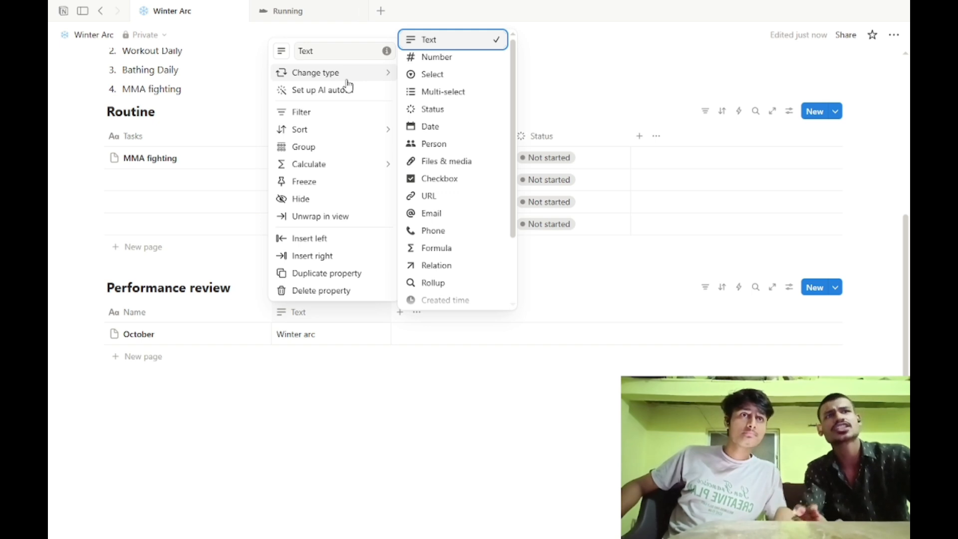
click(325, 50)
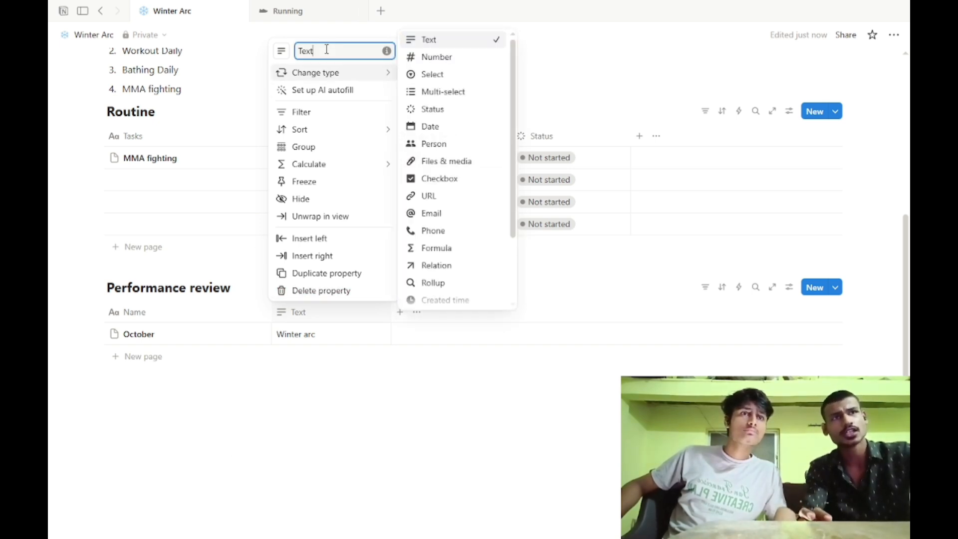
key(BackSpace)
key(BackSpace)
key(BackSpace)
key(BackSpace)
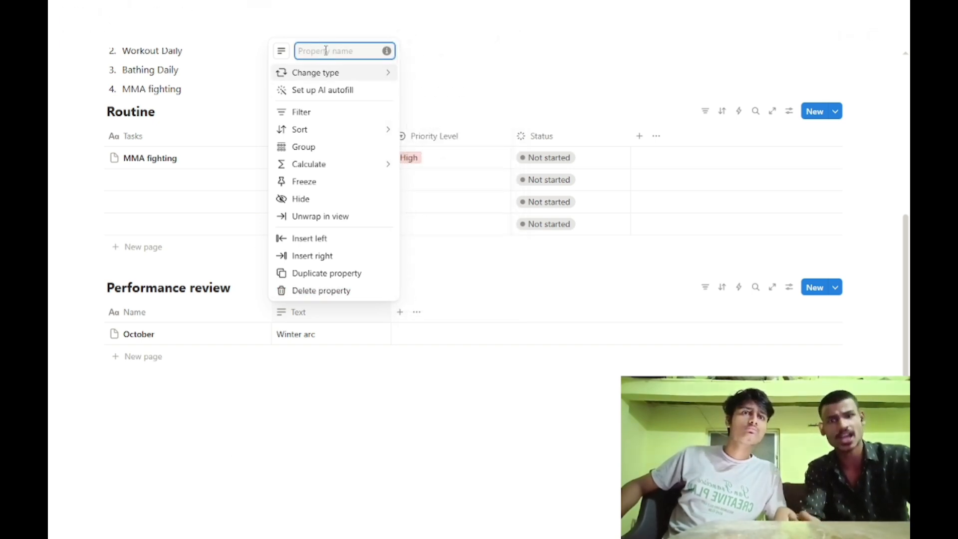
text(Note)
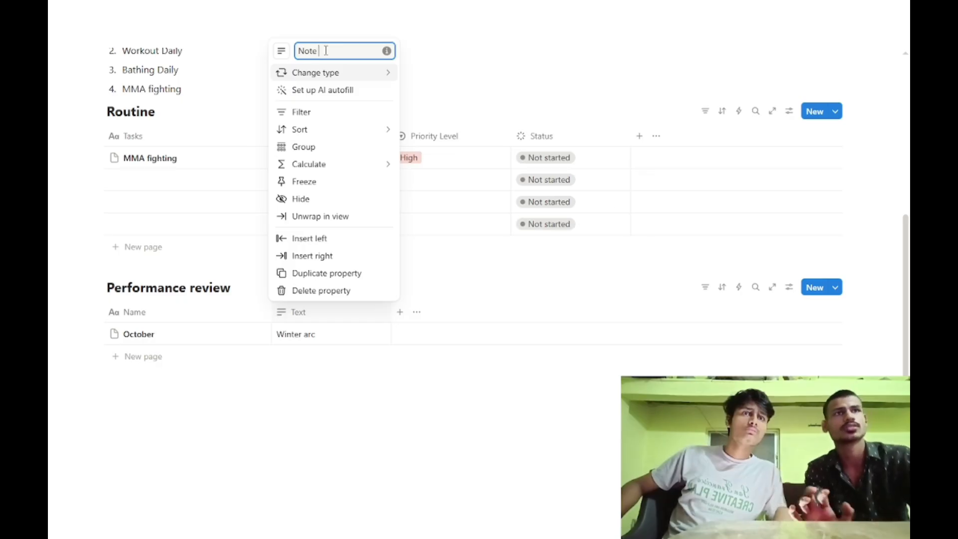
click(197, 288)
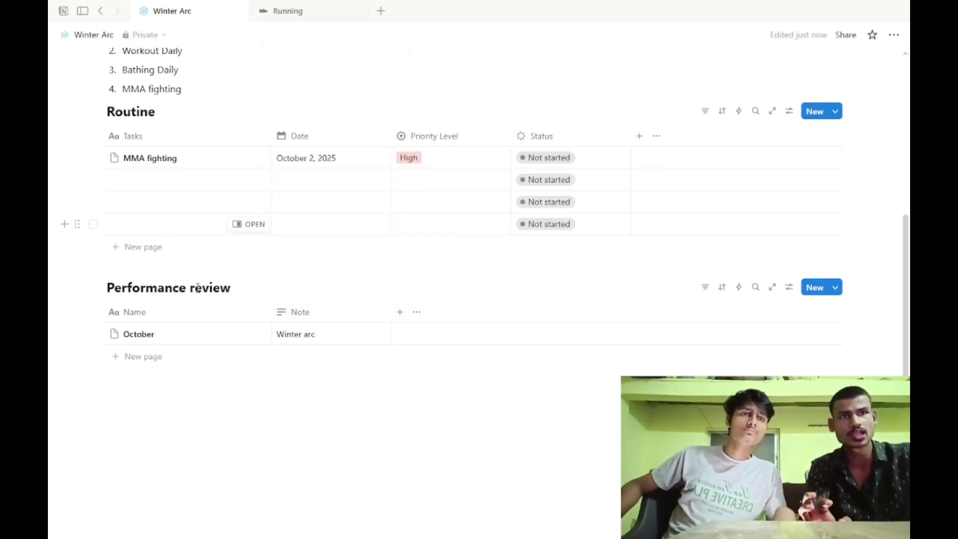
Open the October entry as a page and insert a table view database with a new empty data source in it
click(252, 334)
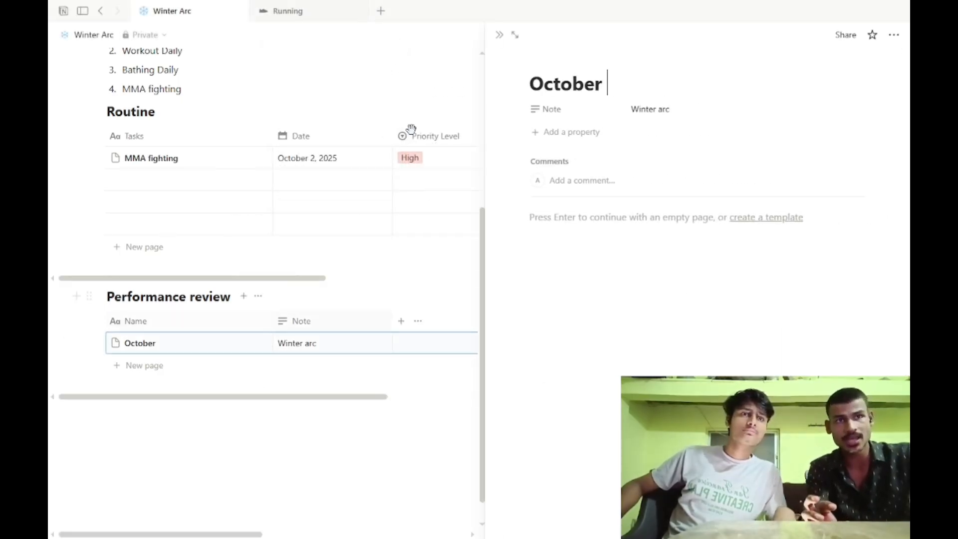
click(577, 217)
text(/)
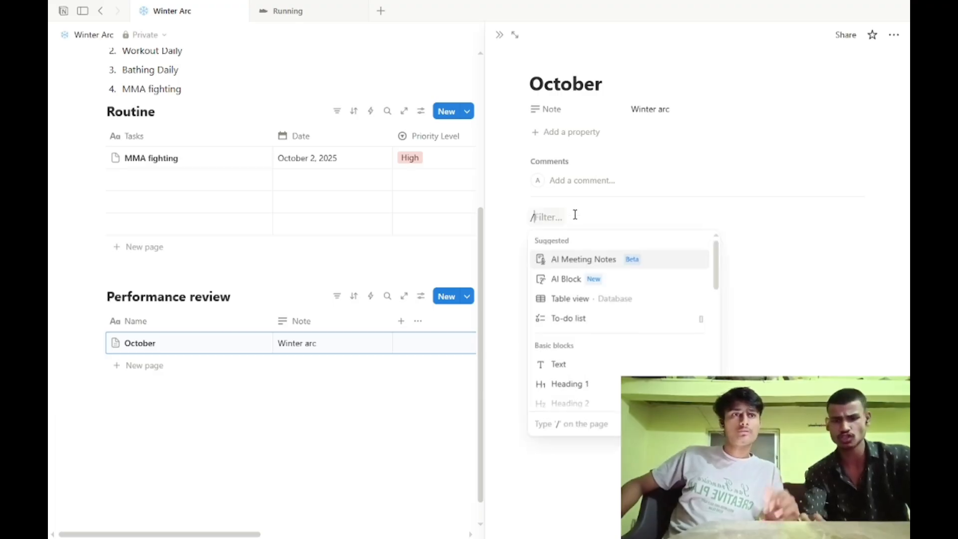
text(t)
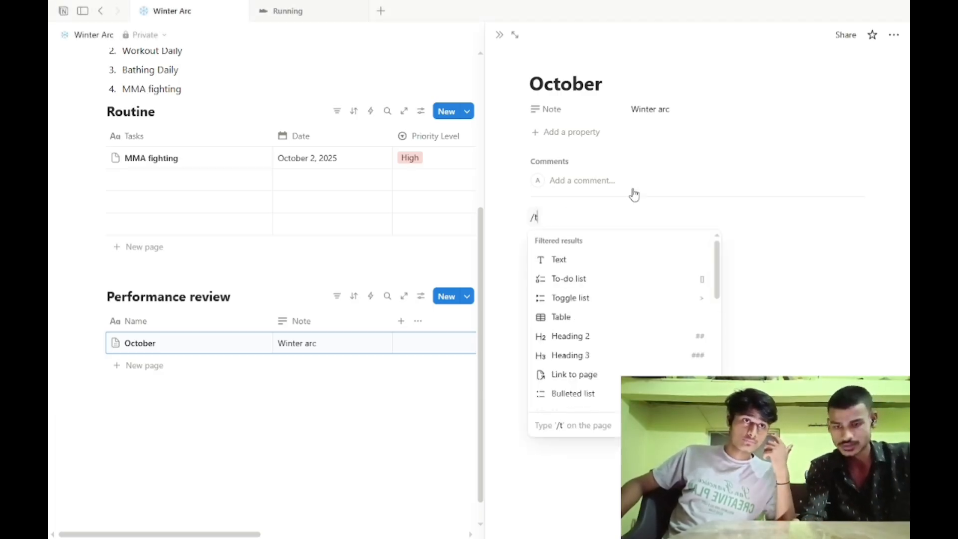
text(ab)
text(lel)
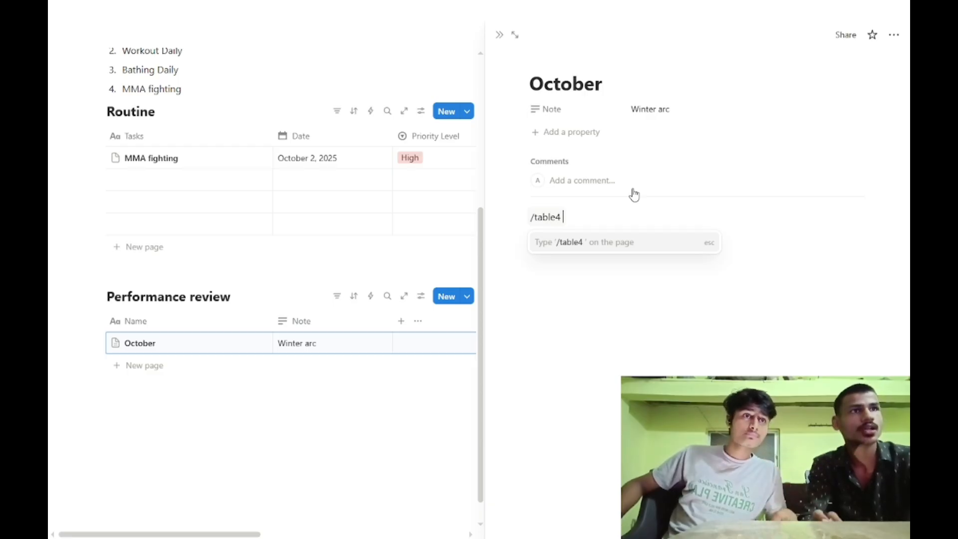
key(BackSpace)
key(Down)
key(Return)
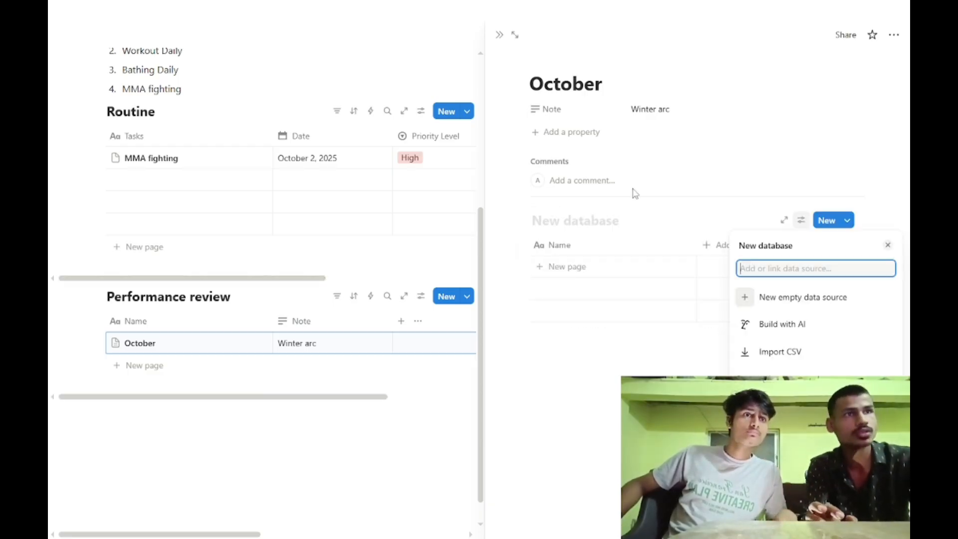
click(860, 299)
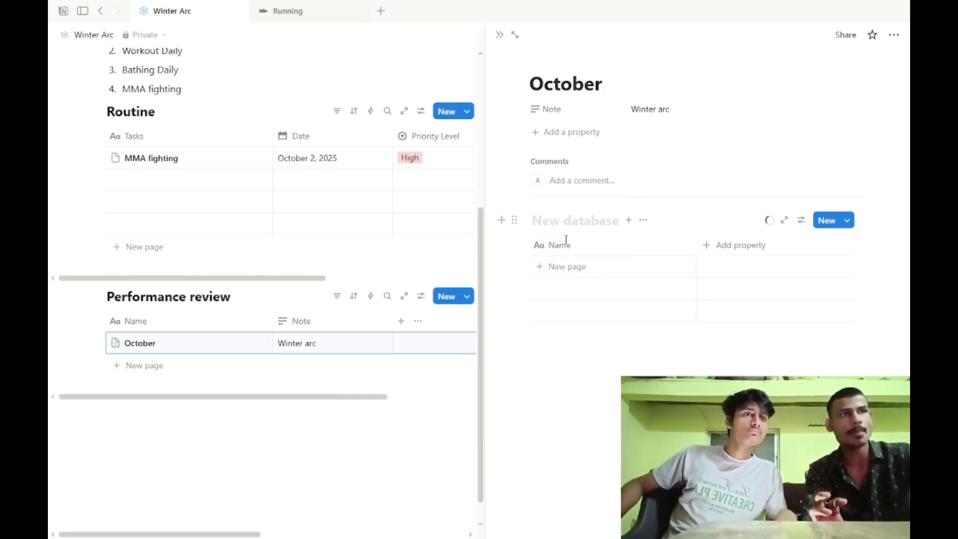
Add a row named Monday and a Number property to the new database in the October page
click(578, 263)
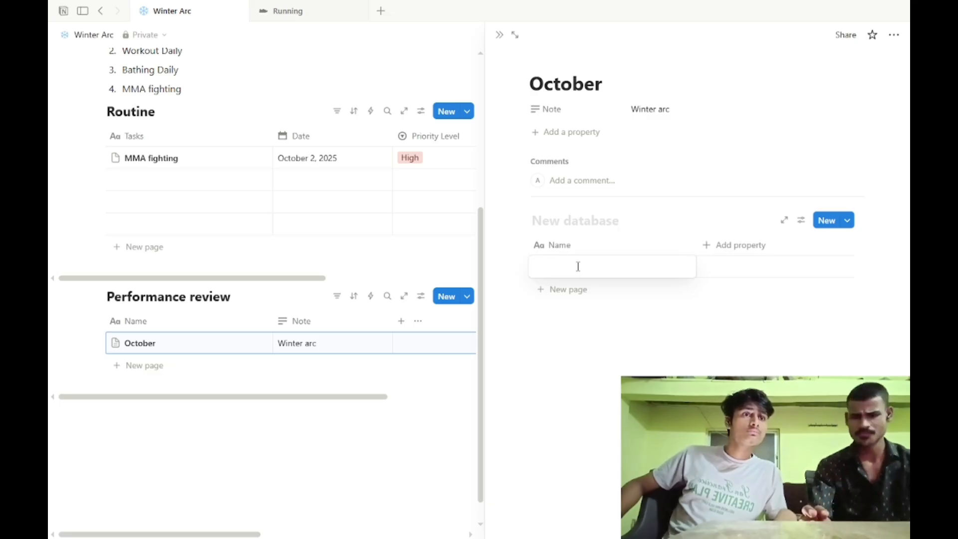
text(Mon)
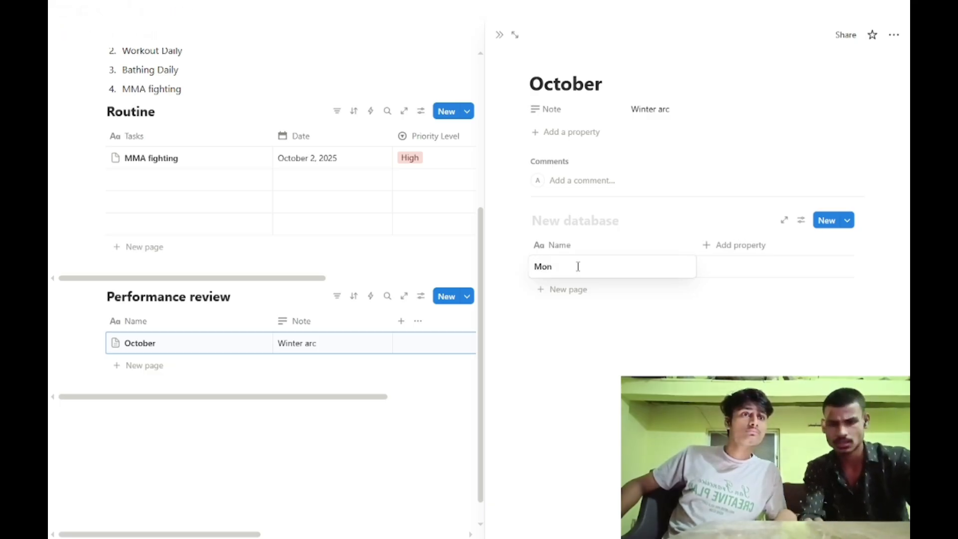
text(day)
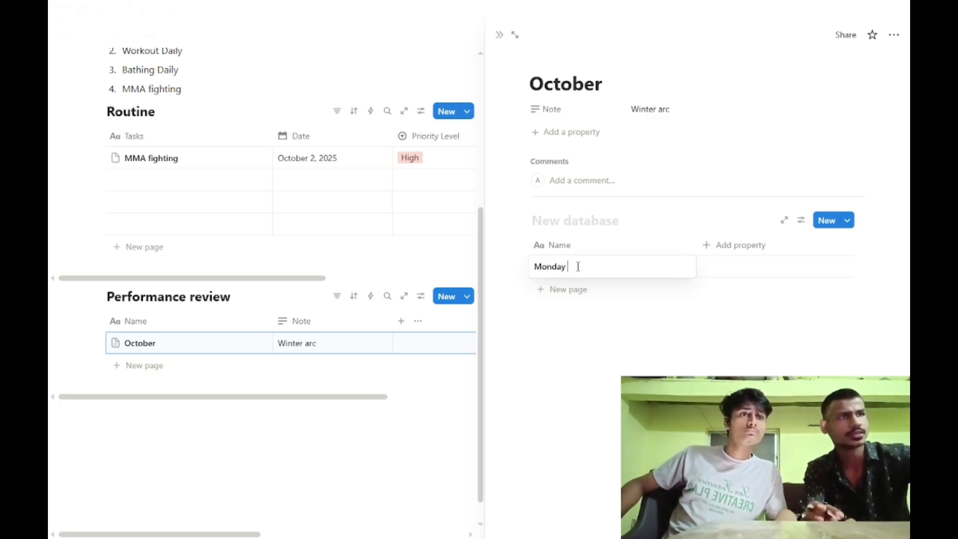
click(756, 245)
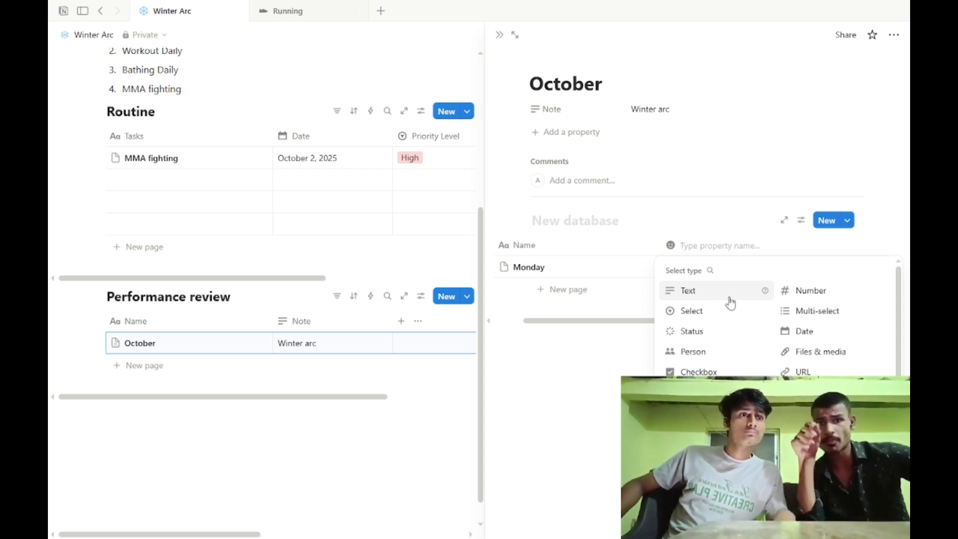
click(814, 298)
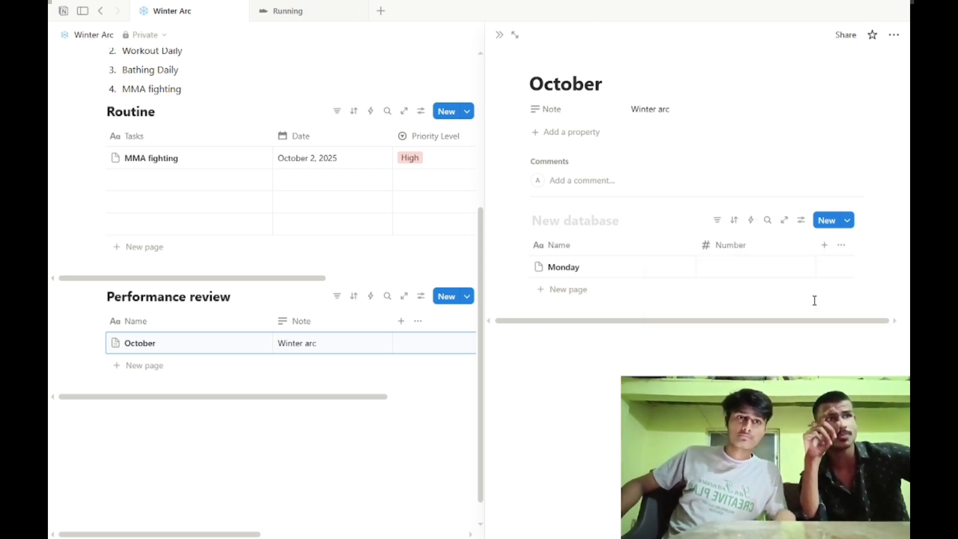
Rename the Number property in the October page's database to "Tasks" and show its values as a ring
click(735, 244)
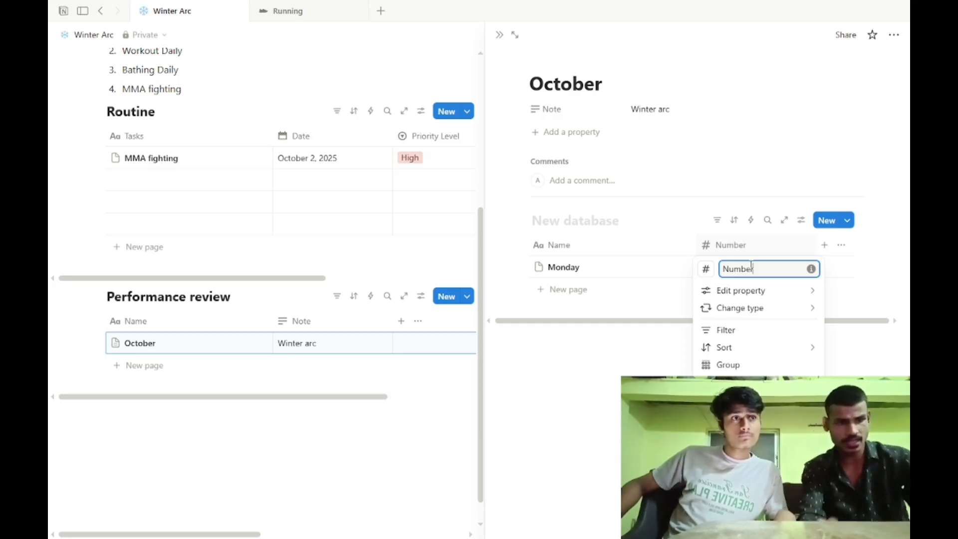
key(BackSpace)
key(BackSpace)
key(BackSpace)
key(BackSpace)
key(BackSpace)
key(BackSpace)
text(Taks)
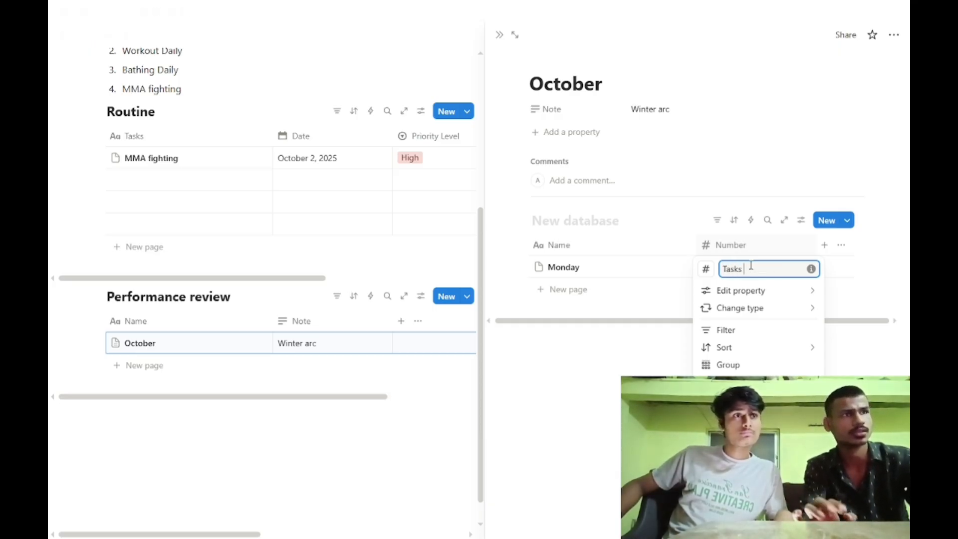
mouse_move(763, 290)
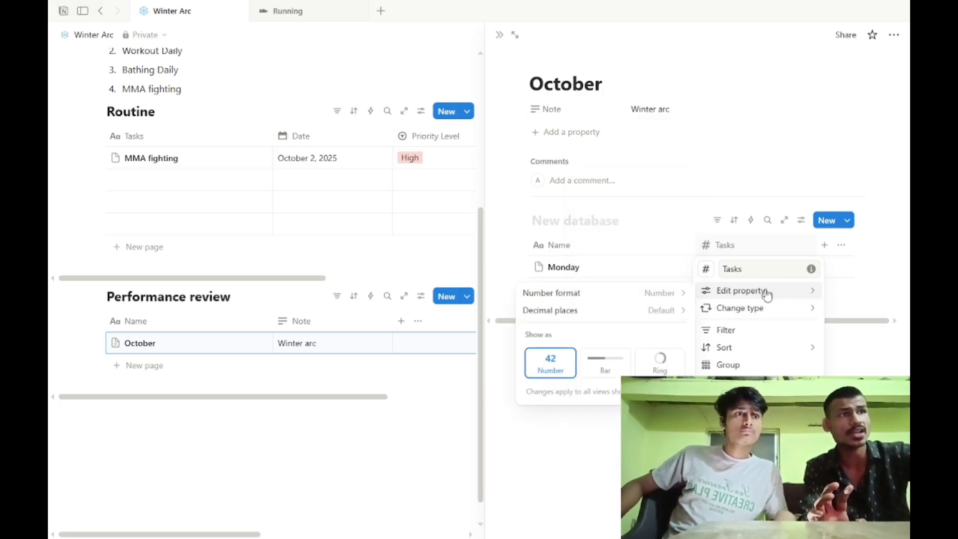
click(659, 364)
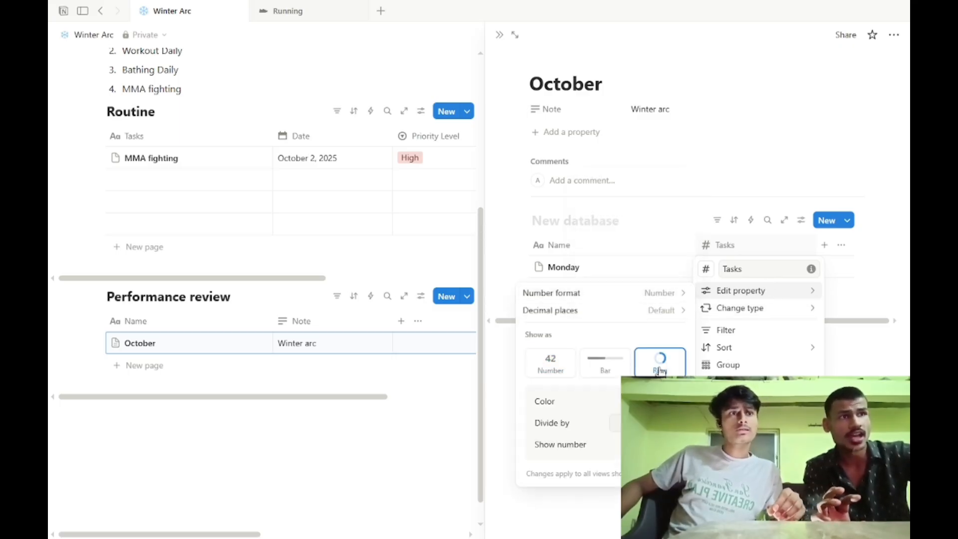
Edit the Divide by value of the Tasks ring and close the property settings
click(615, 422)
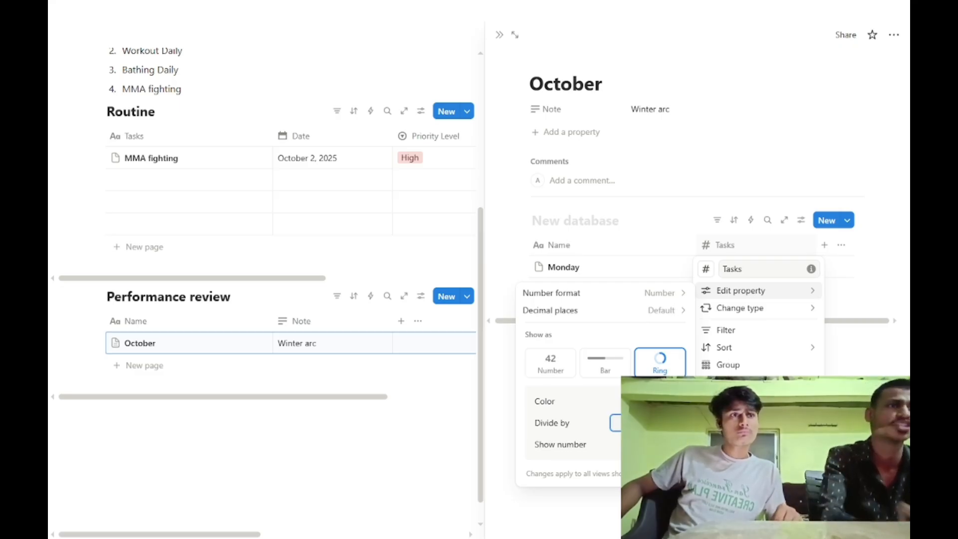
key(Escape)
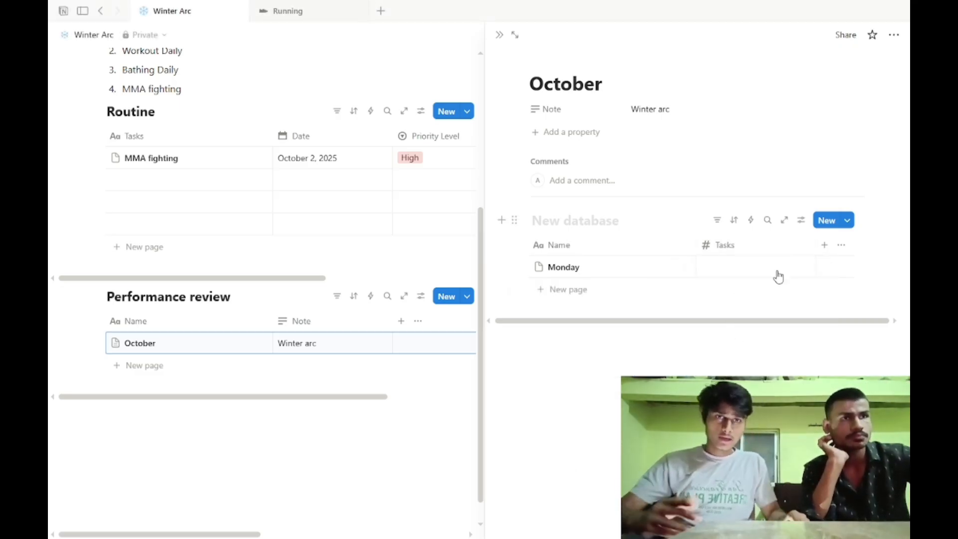
Add a Text property named "Notes" to the database in the October page
click(824, 244)
click(711, 290)
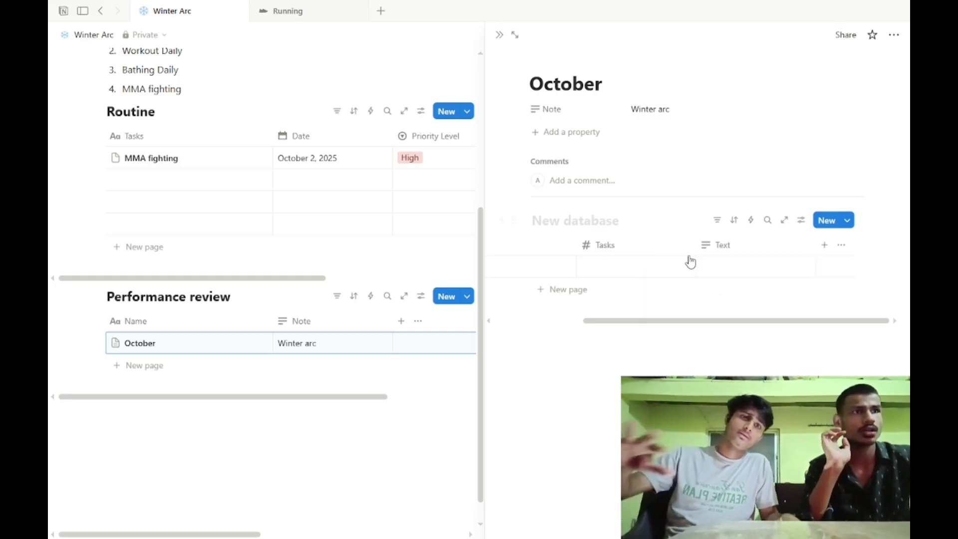
click(742, 246)
key(BackSpace)
key(BackSpace)
key(BackSpace)
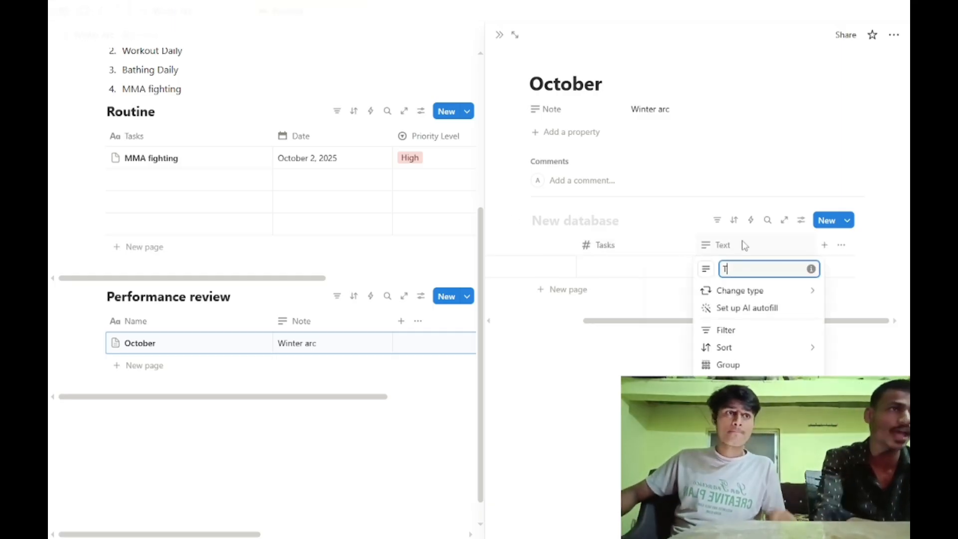
key(BackSpace)
text(Not)
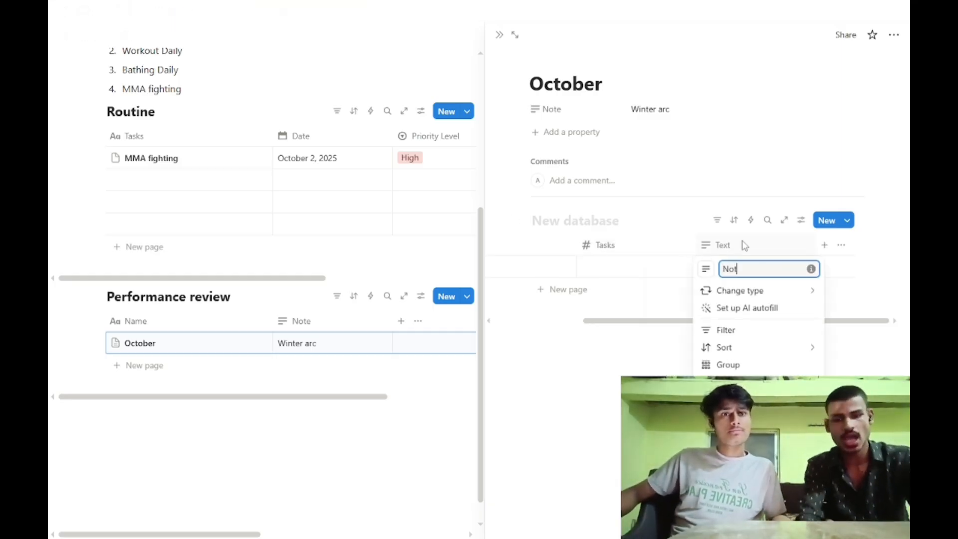
text(esz)
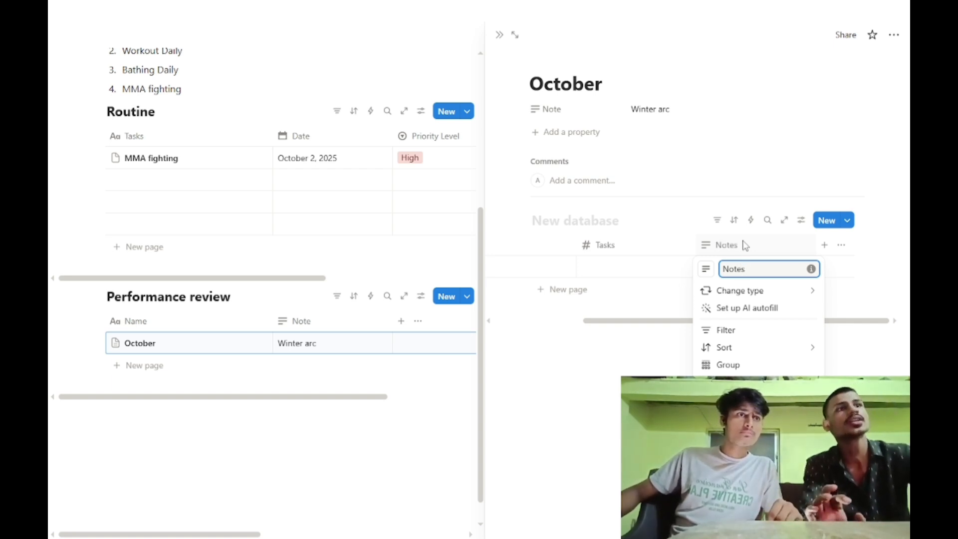
key(Return)
Enter "Lazy productive day" as the note in the Monday row
click(746, 265)
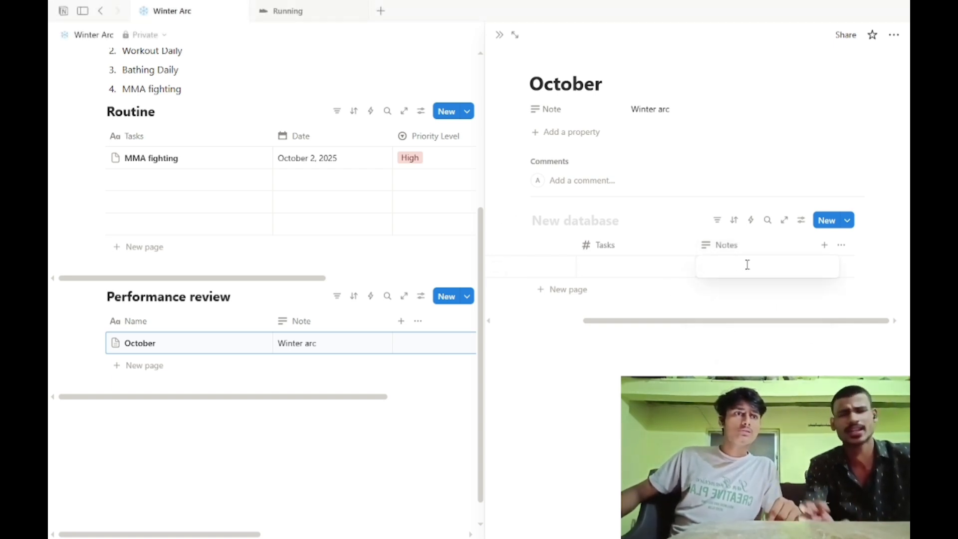
text(Lax)
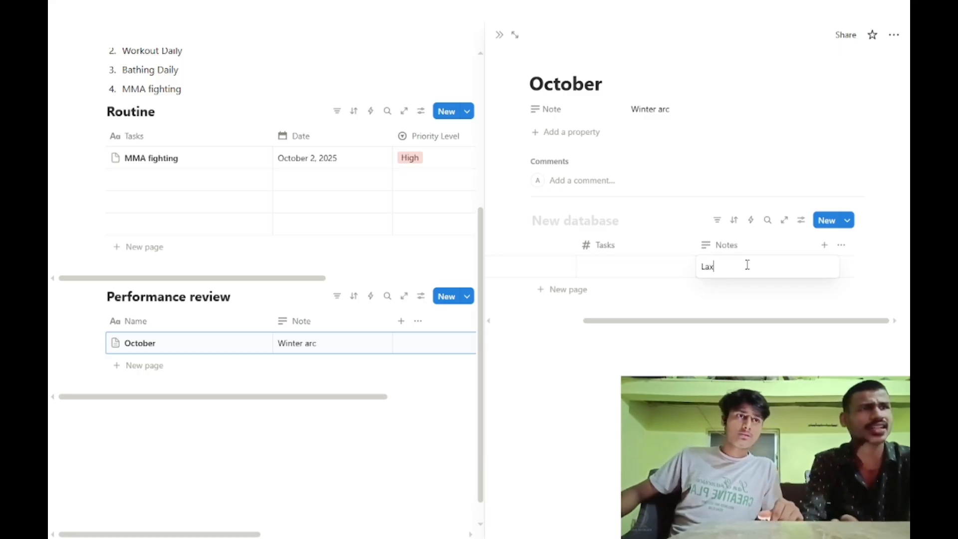
text(y produc)
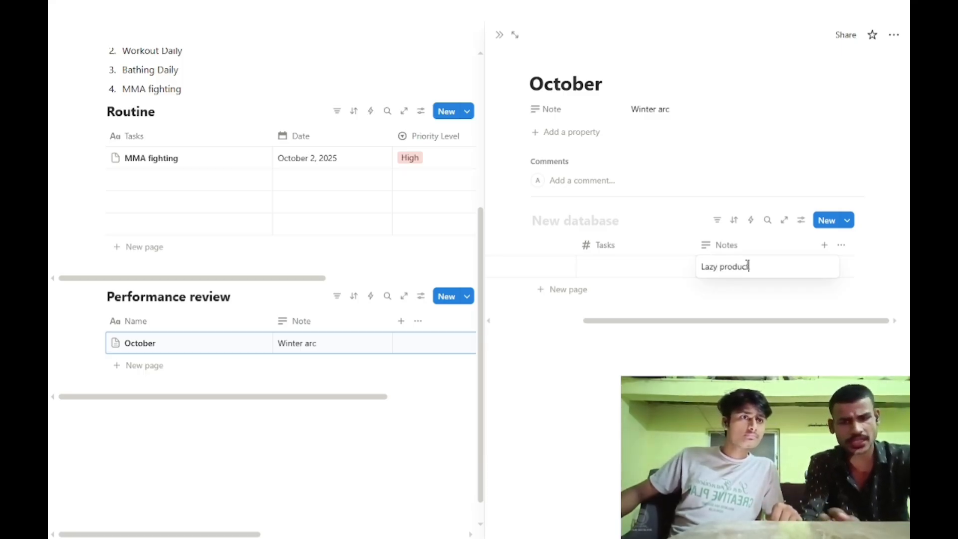
text(ive dsay)
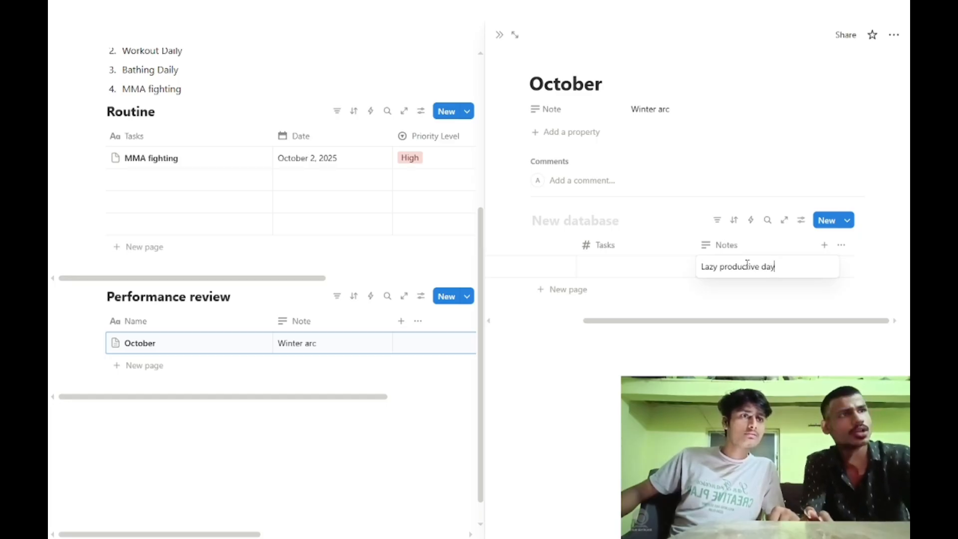
key(Escape)
Set the Tasks value in the Monday row to 4
drag(671, 321, 349, 267)
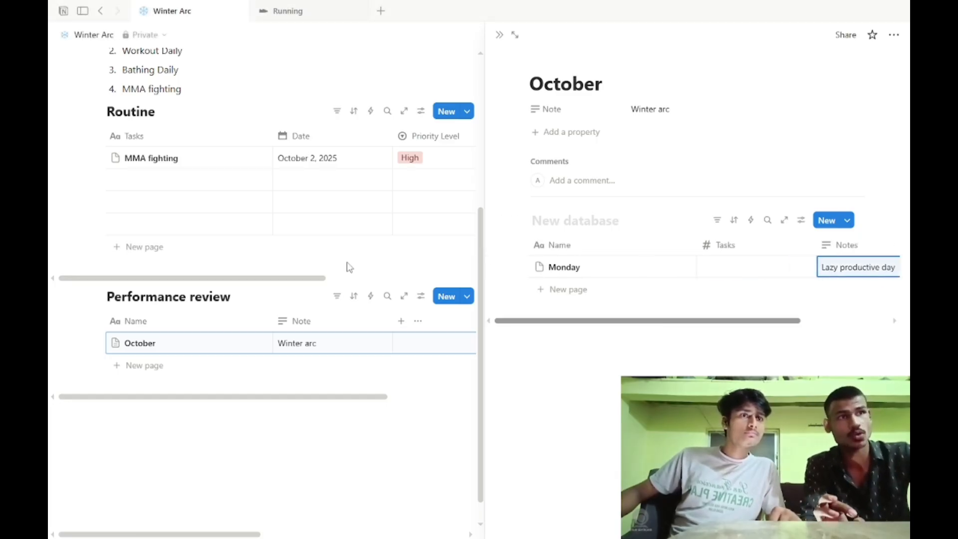
click(728, 267)
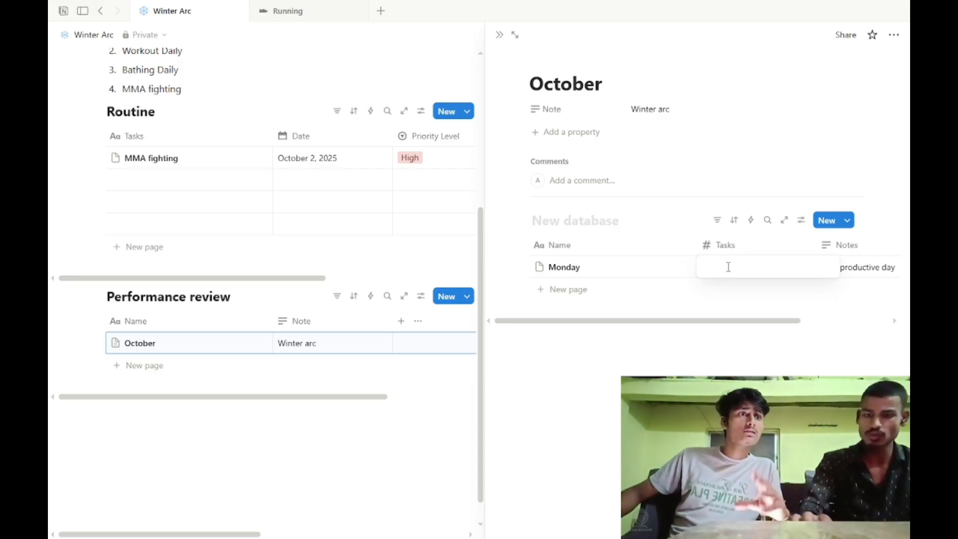
text(4)
key(Return)
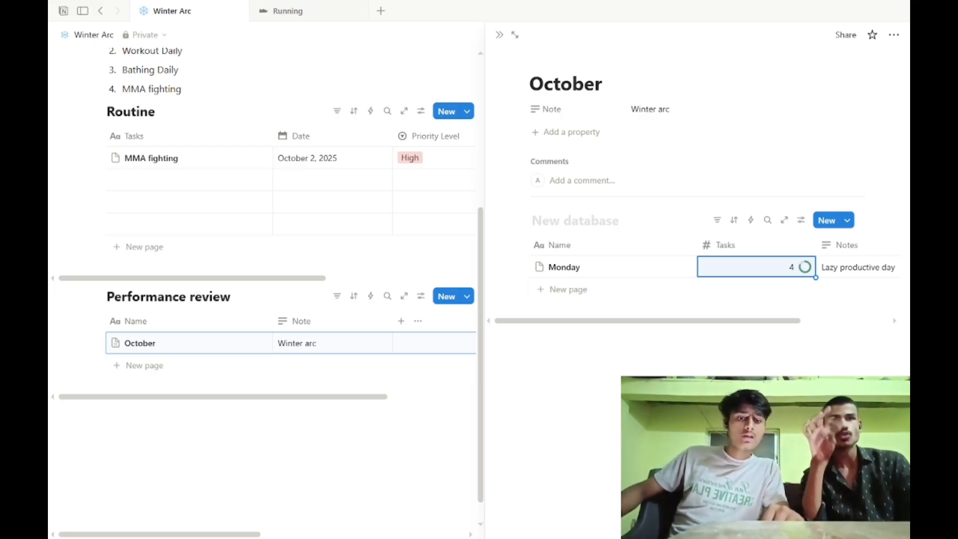
Close the October page and open the private page THE KNIGHT OS that has the crown icon
click(499, 35)
scroll(339, 333, up, 5)
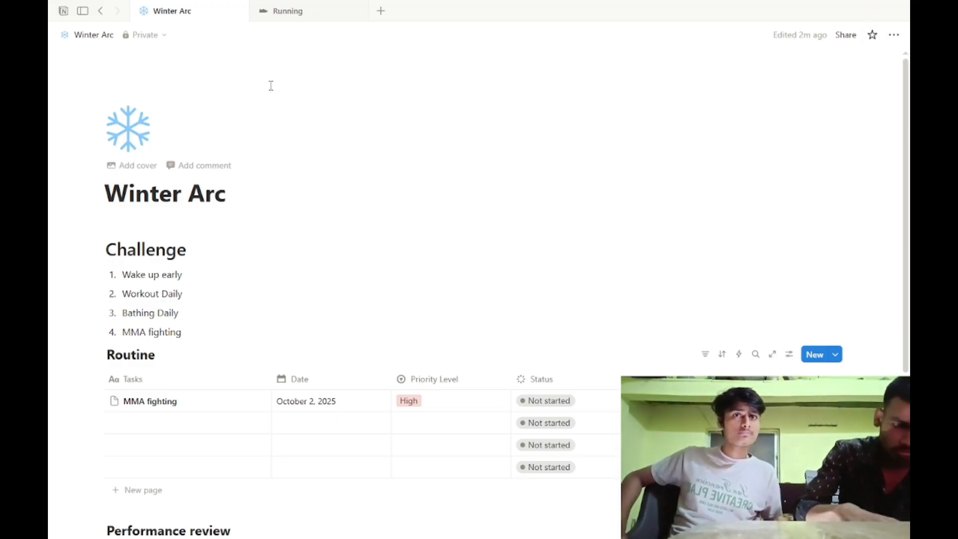
click(72, 35)
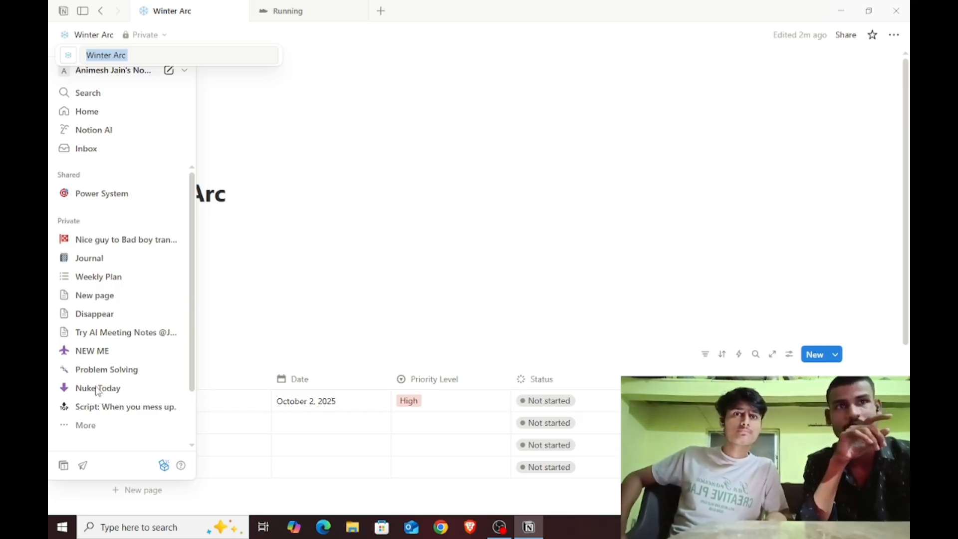
click(92, 424)
click(85, 424)
scroll(160, 369, down, 2)
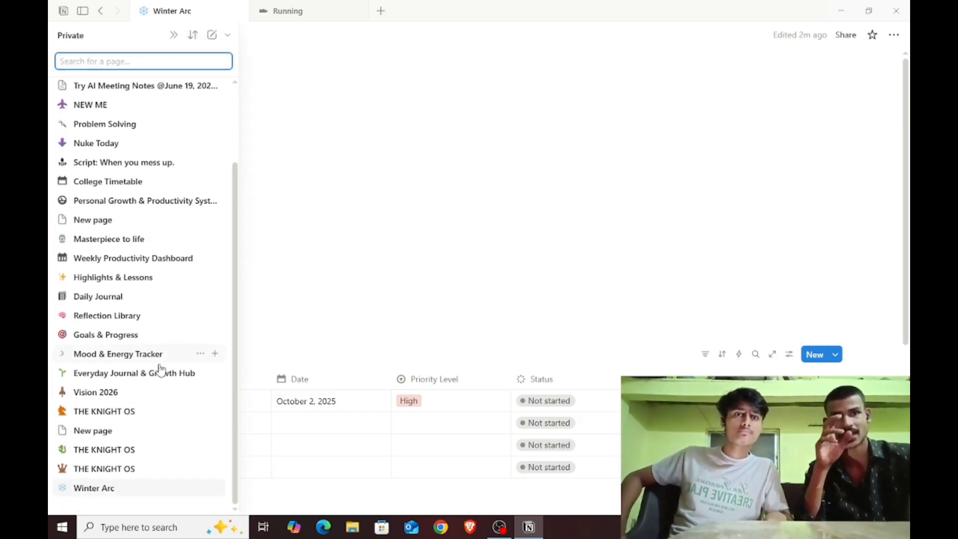
click(133, 468)
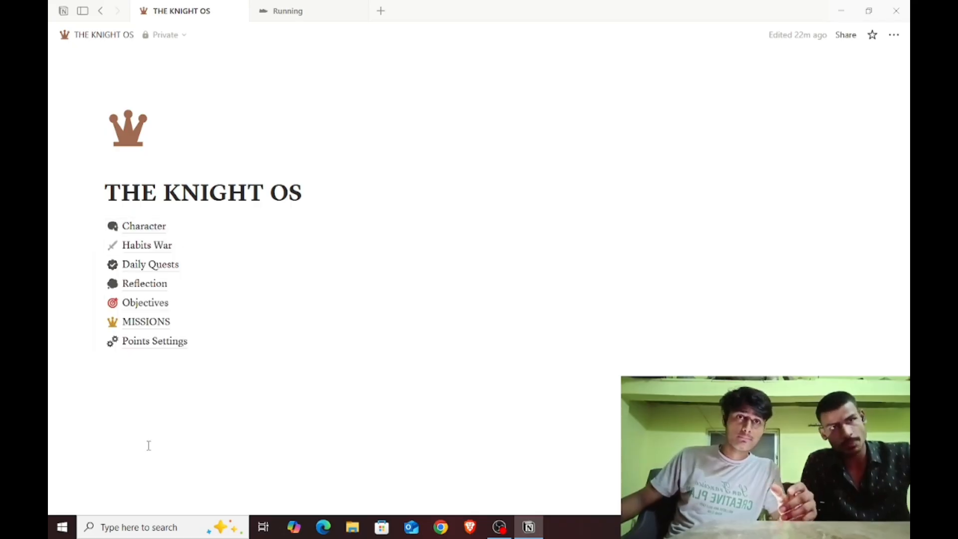
View the Habits War page, return to THE KNIGHT OS and open its Character page
click(153, 245)
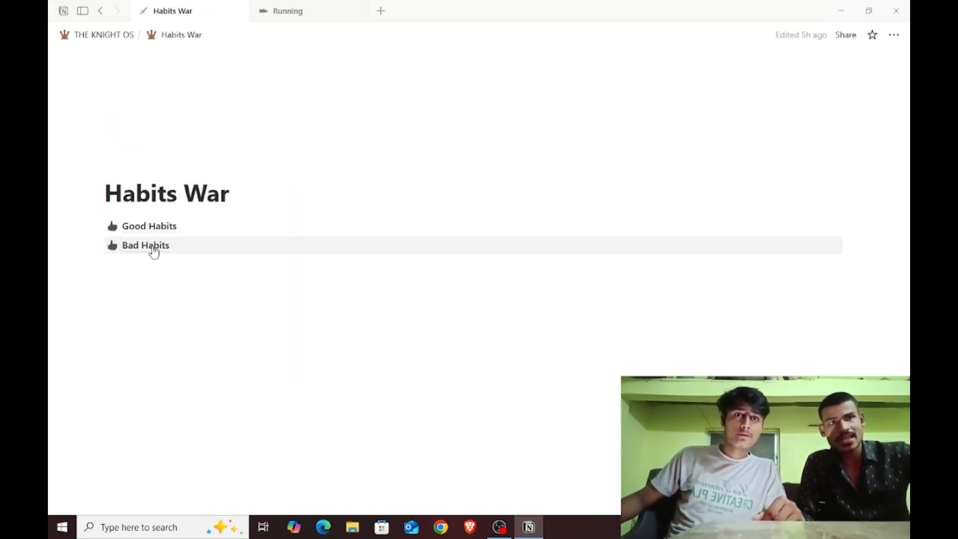
click(90, 35)
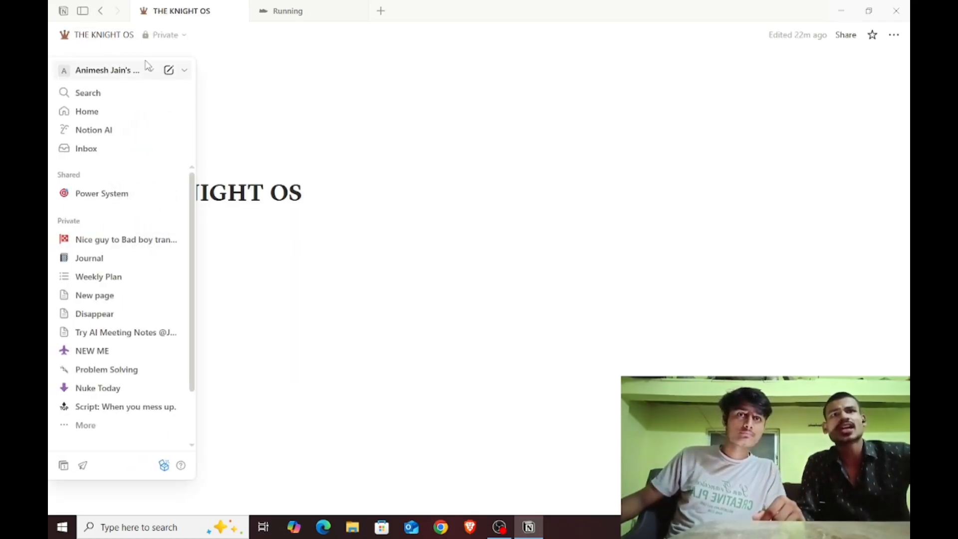
click(142, 227)
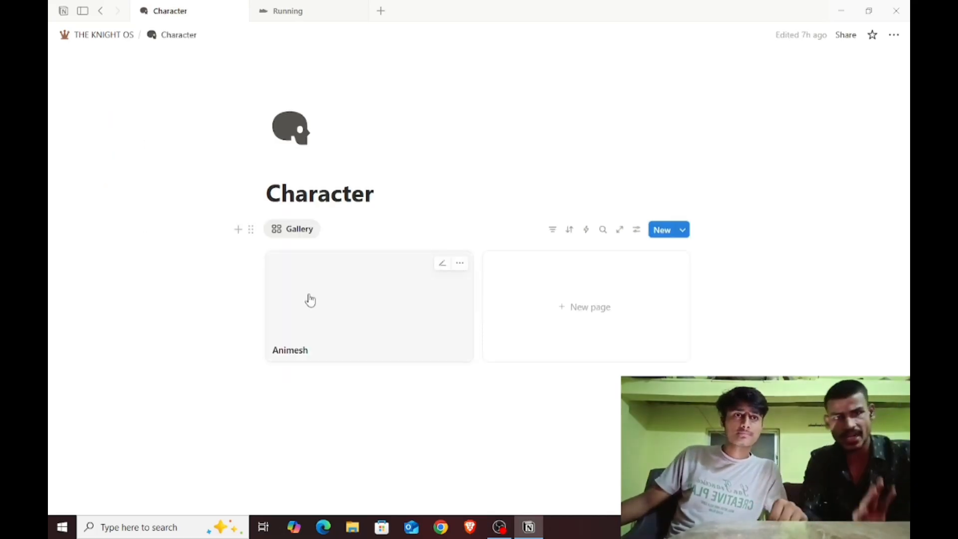
Add a card titled with a person's first name to the Character gallery, and delete that card again
click(616, 288)
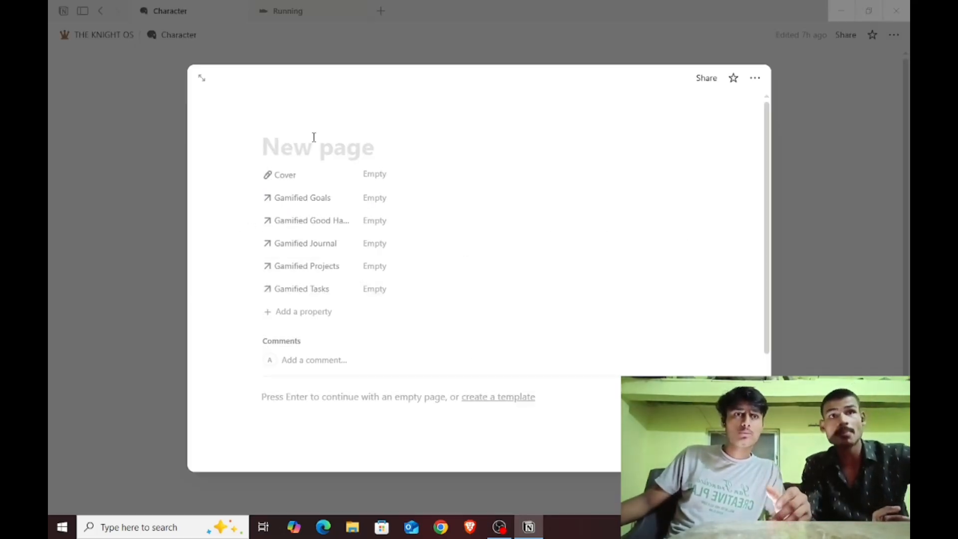
text(K)
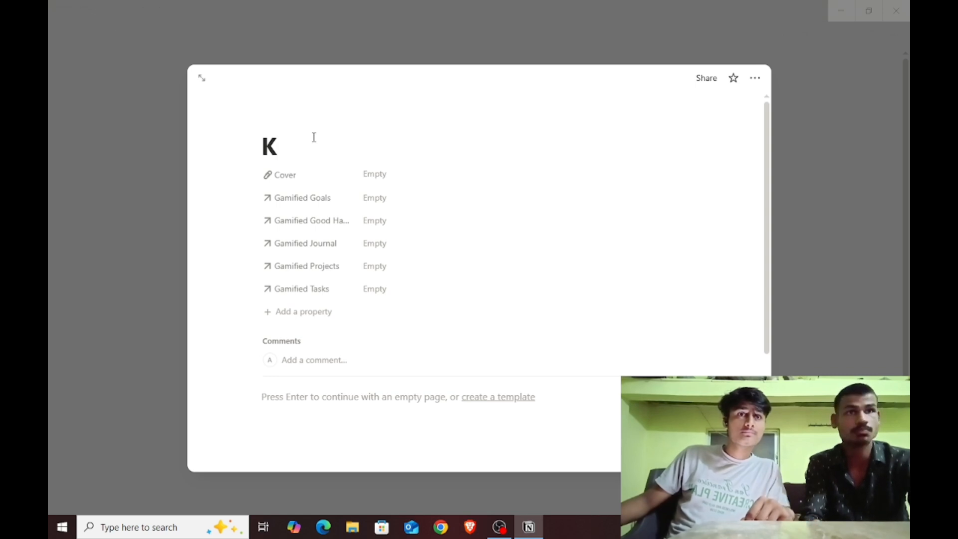
text(rish)
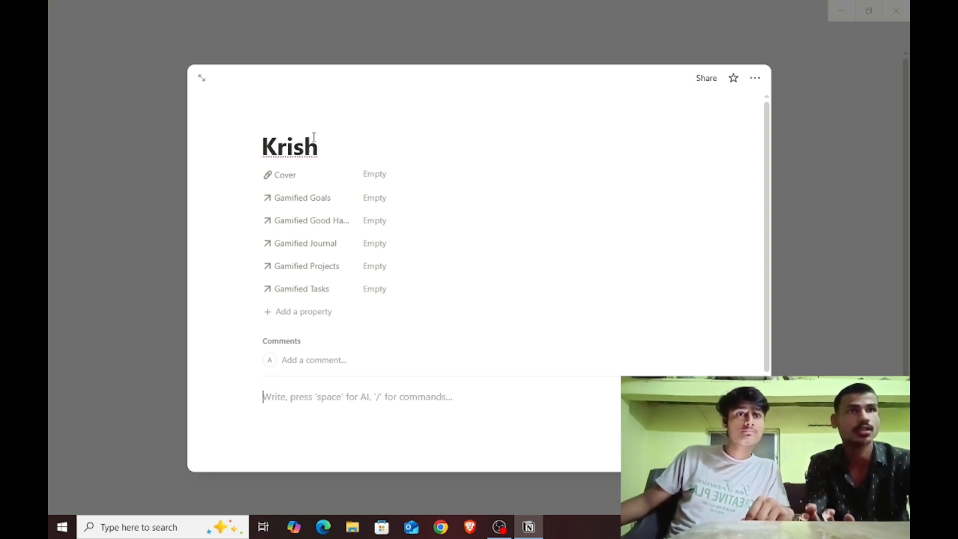
click(104, 337)
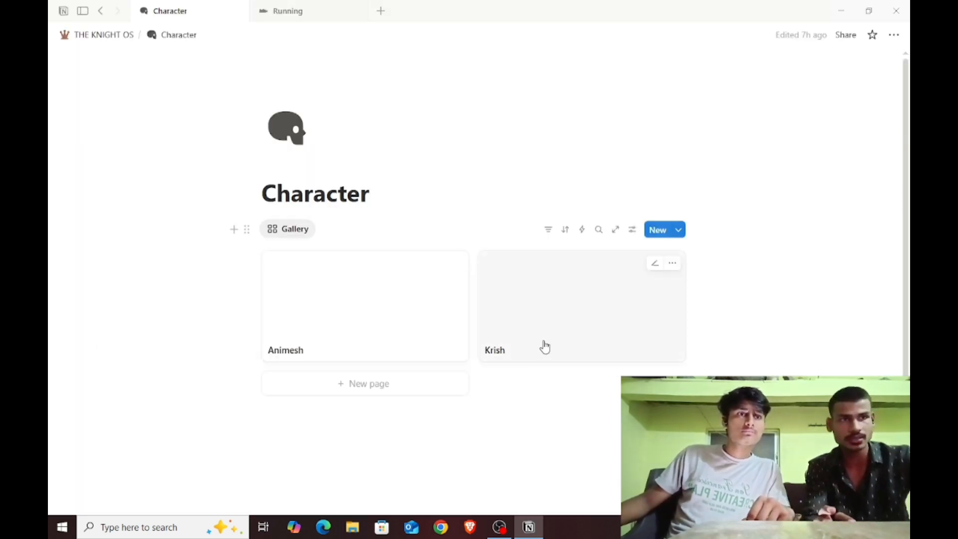
click(672, 263)
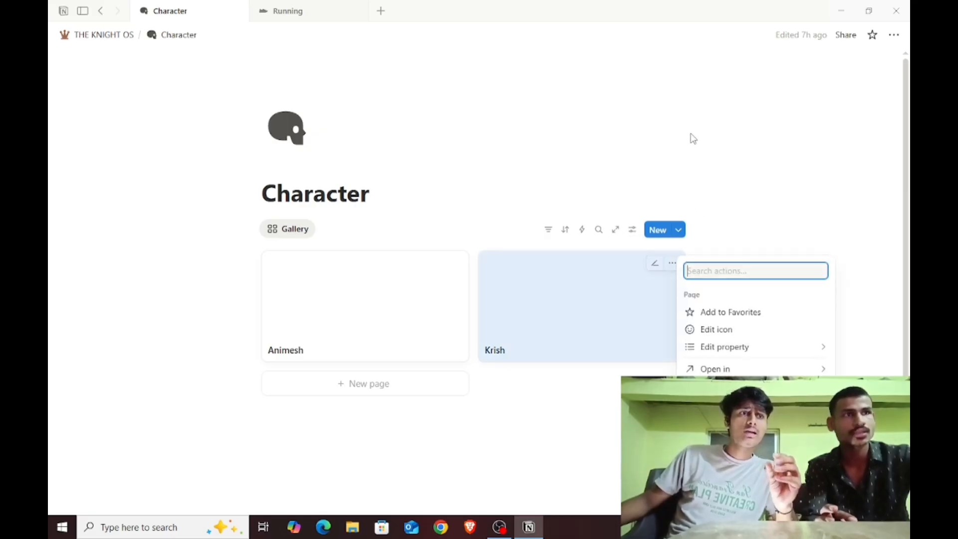
key(Delete)
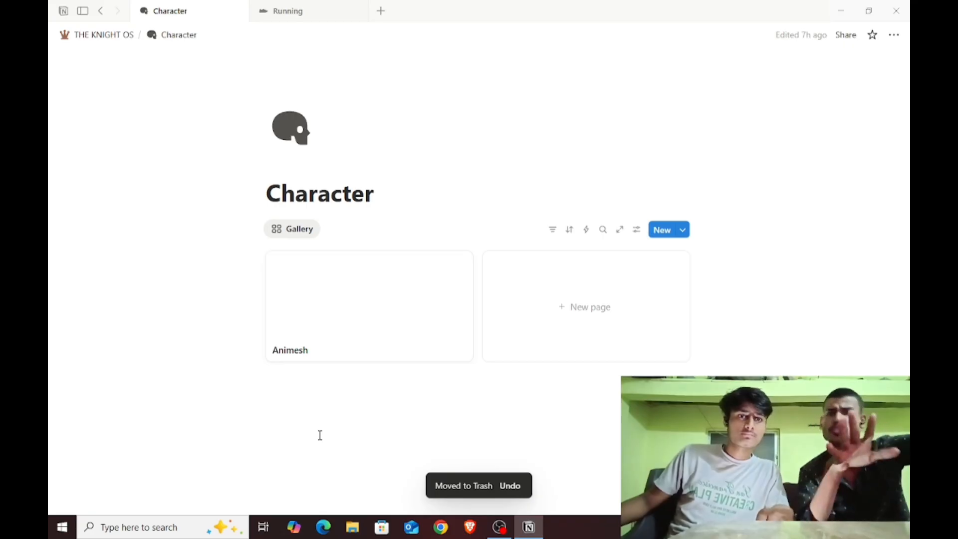
Open the Good Habits page inside Habits War and view the Running habit's details
mouse_move(50, 314)
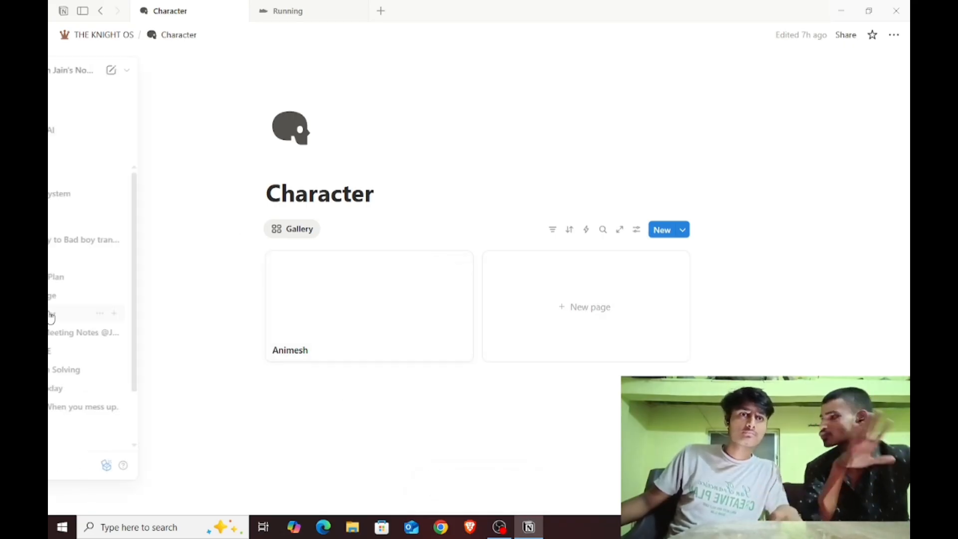
click(100, 35)
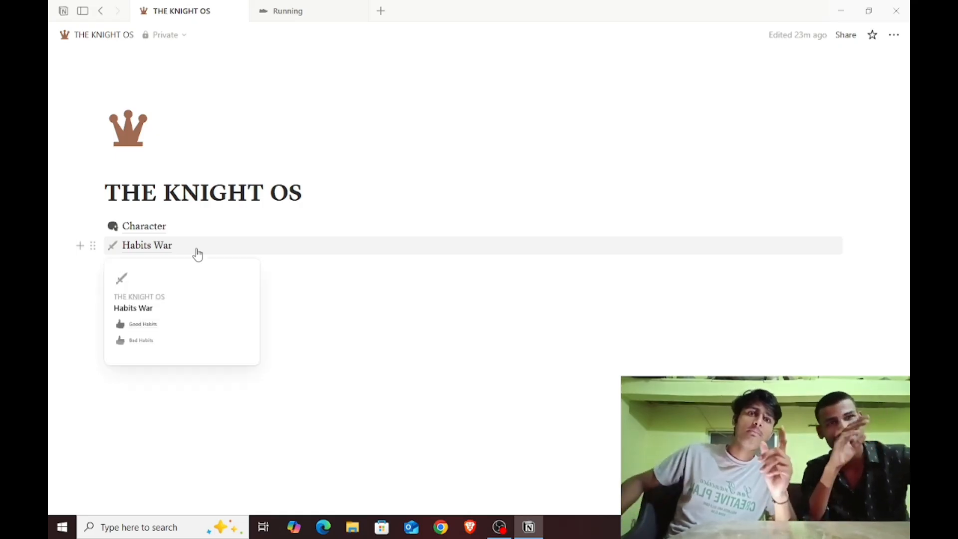
click(197, 252)
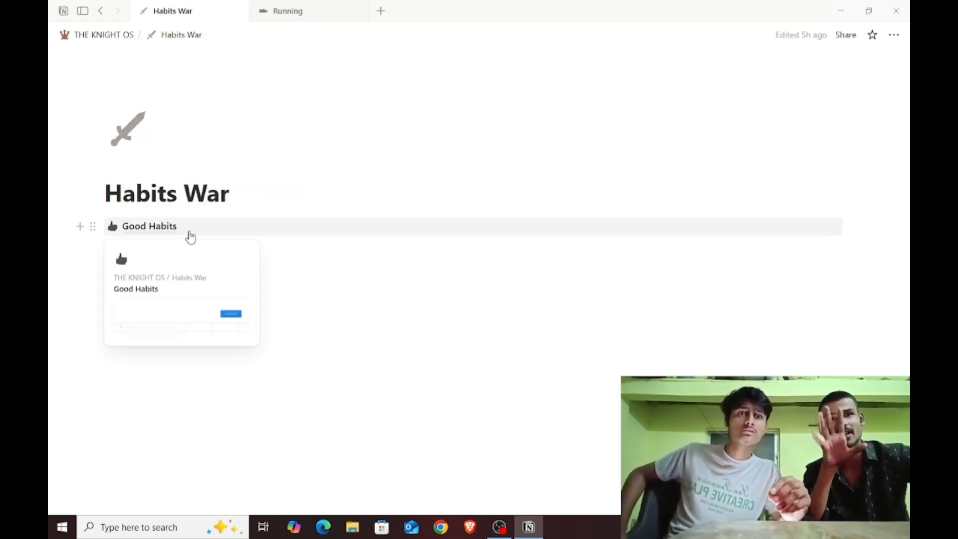
click(187, 231)
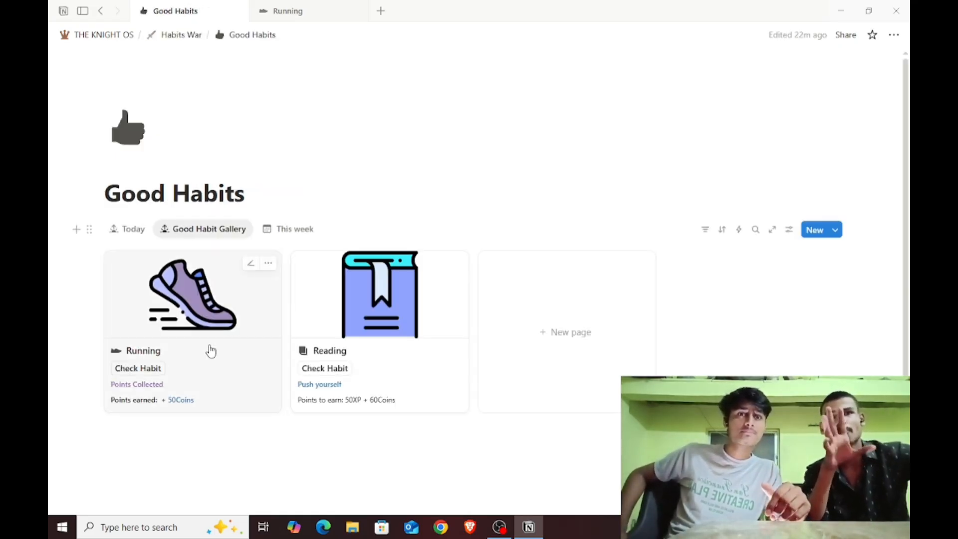
click(193, 341)
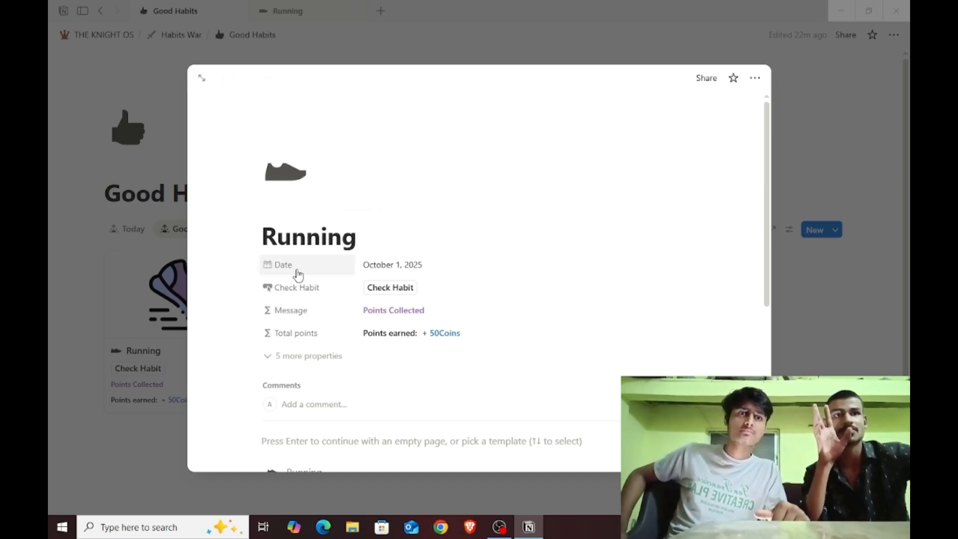
click(73, 488)
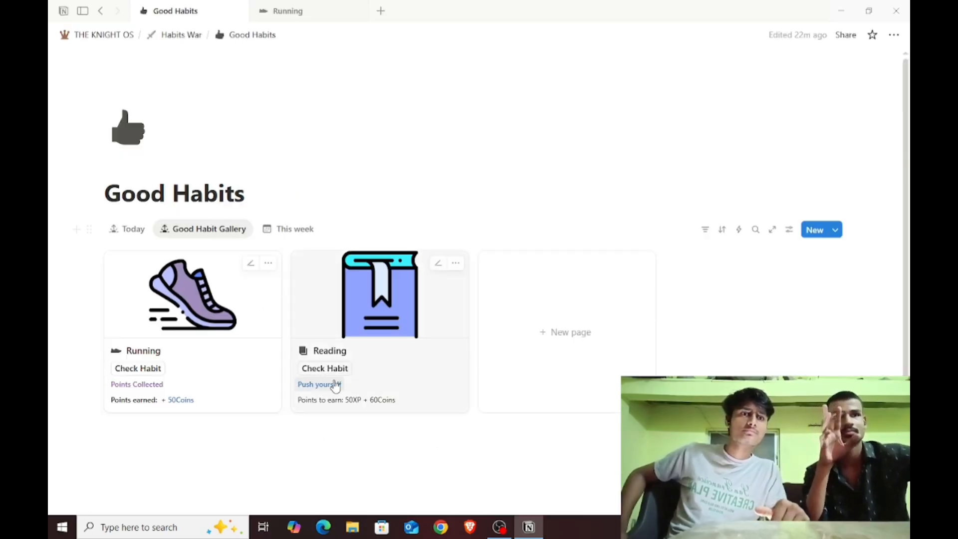
Run Check Habit for the Reading habit from its gallery card and again inside its opened page
click(334, 369)
click(337, 372)
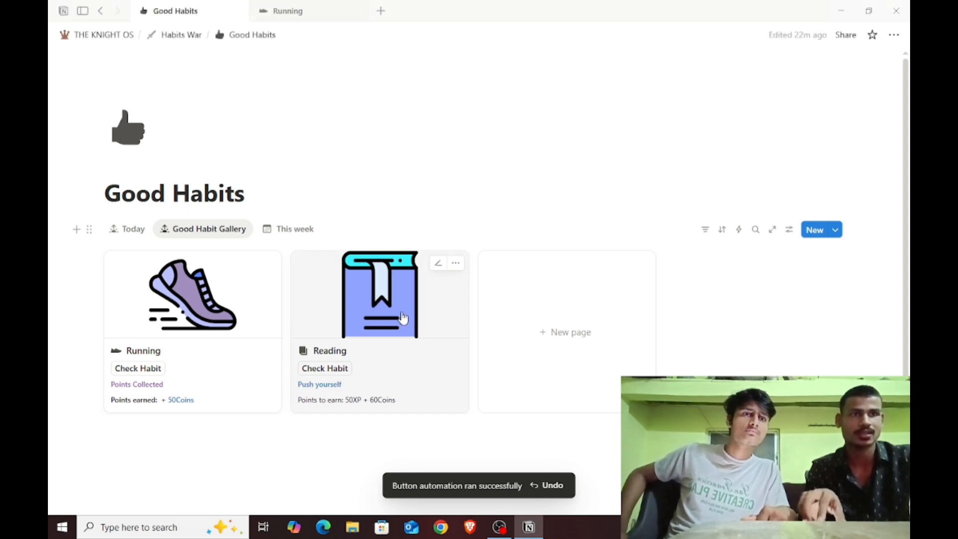
click(402, 318)
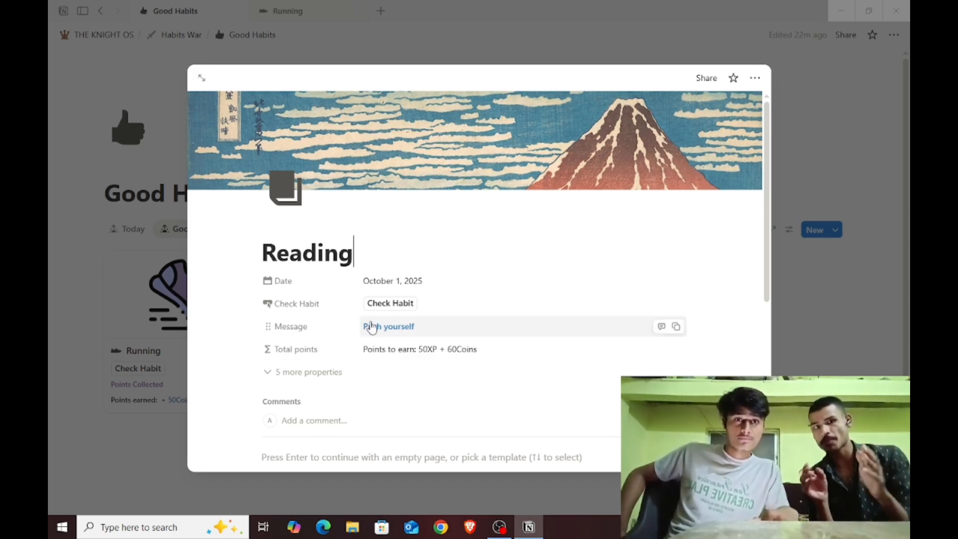
click(390, 302)
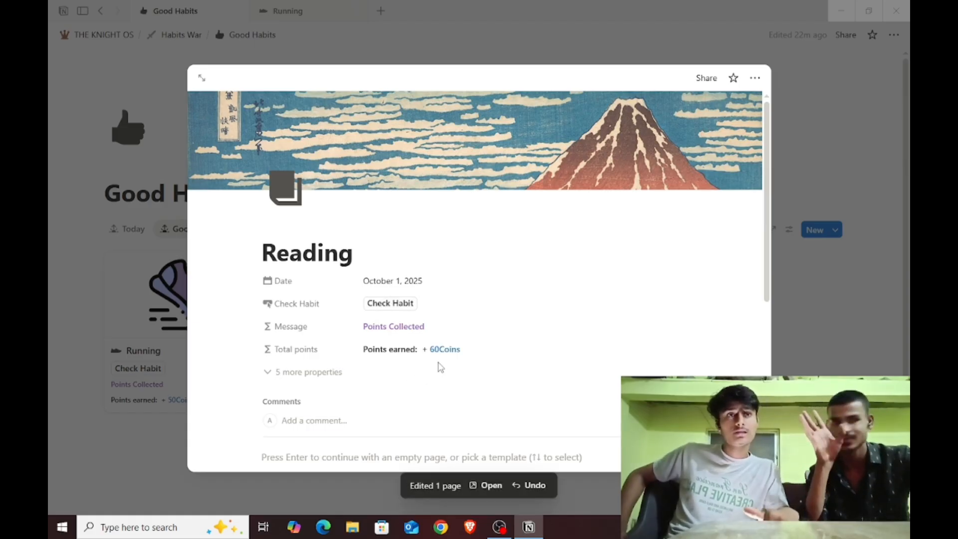
Undo the last Check Habit run on the Reading habit and return to the THE KNIGHT OS page
key(ctrl+z)
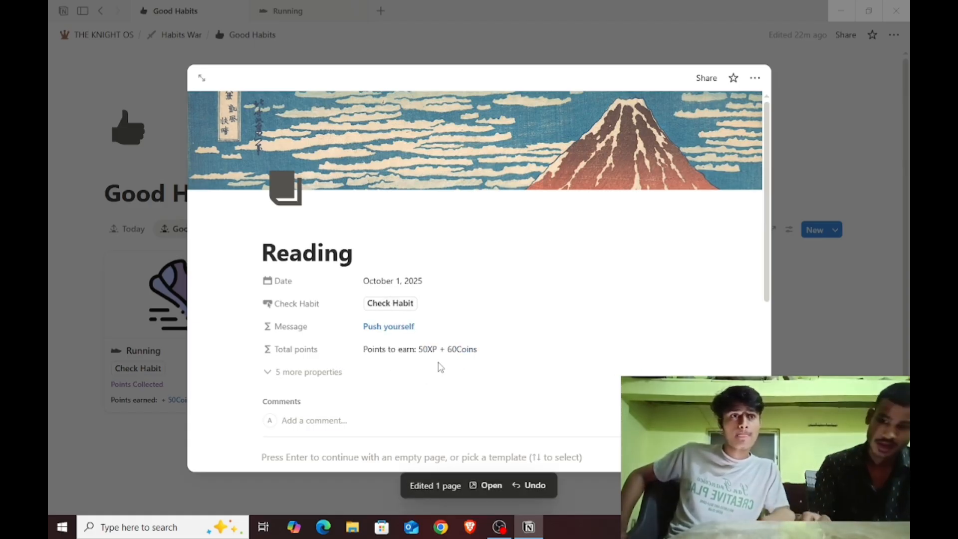
click(58, 459)
click(120, 36)
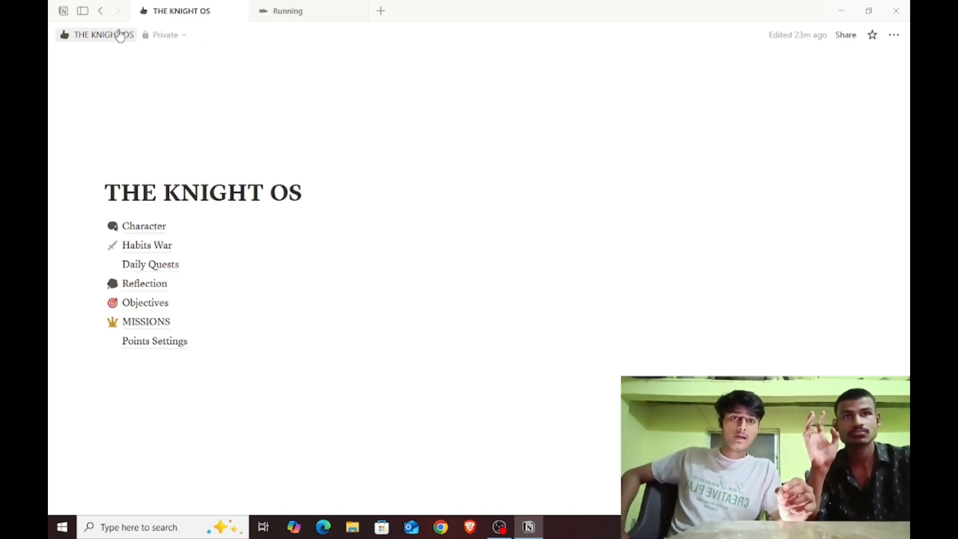
mouse_move(183, 288)
click(189, 265)
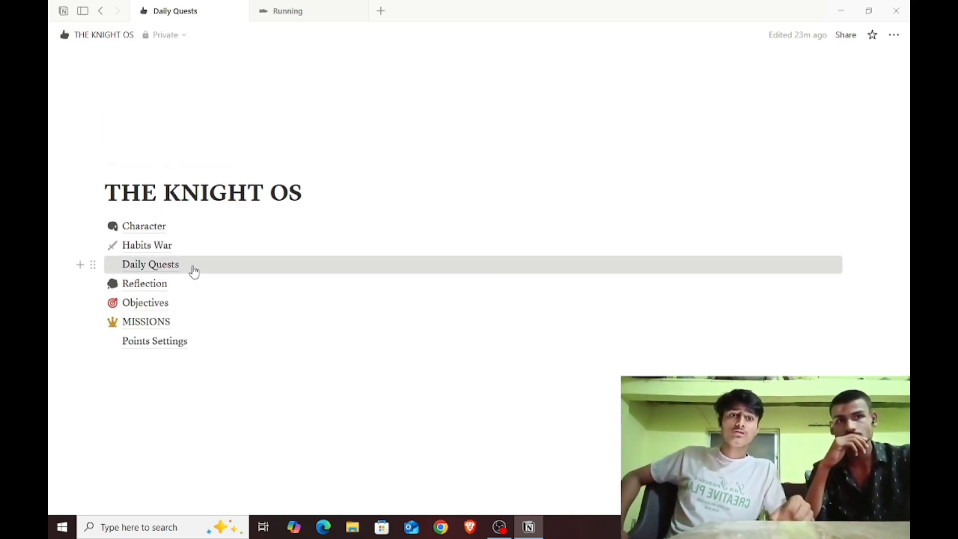
click(115, 37)
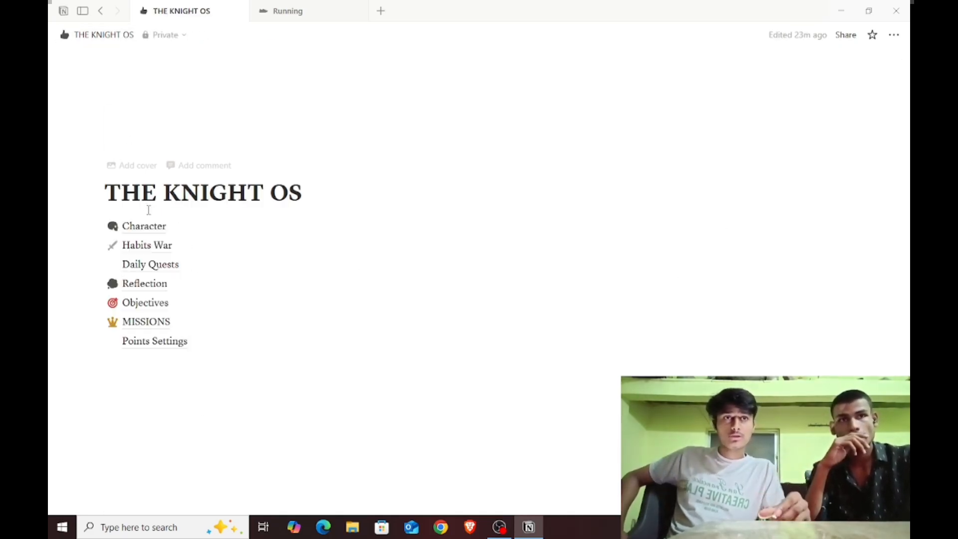
Open the Bad Habits page inside Habits War and briefly view the 3 Hours screen Time entry
click(152, 246)
click(153, 247)
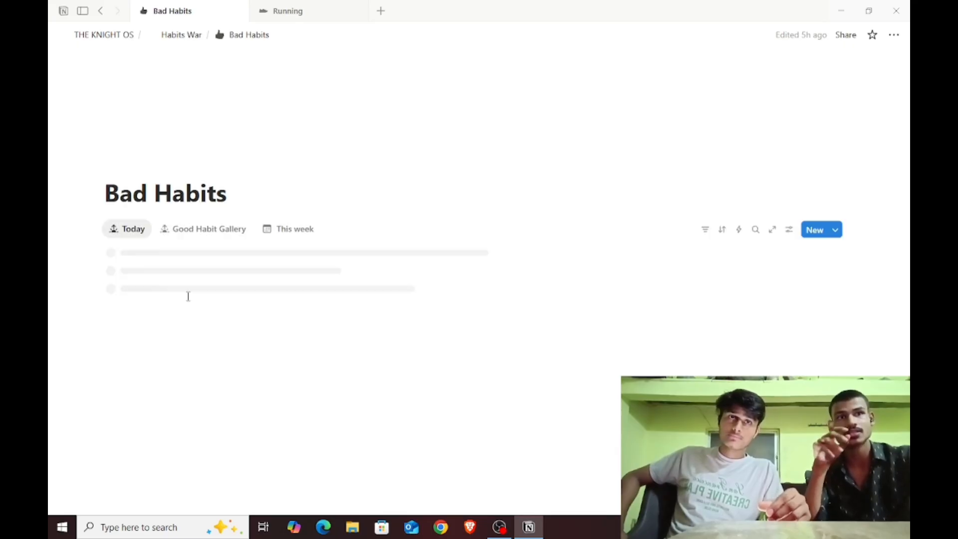
click(186, 262)
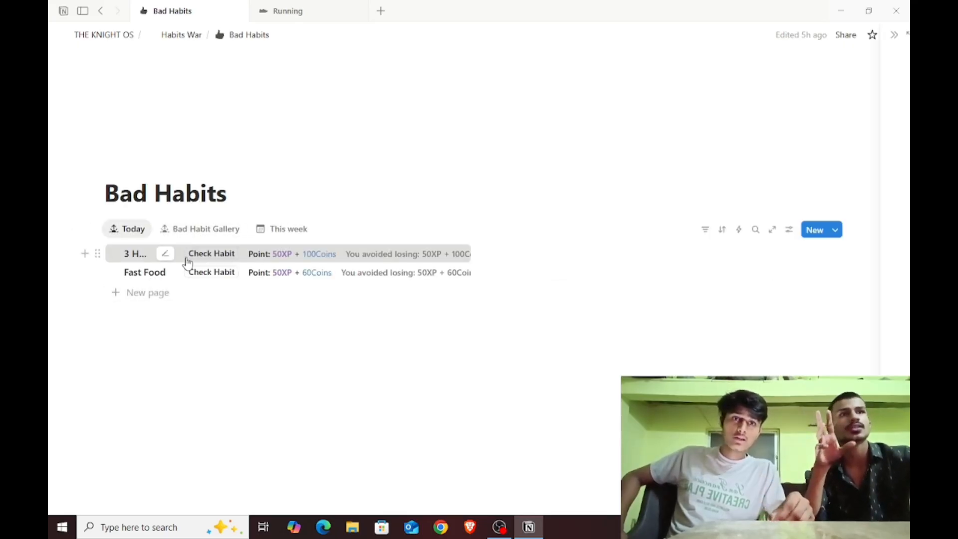
click(277, 384)
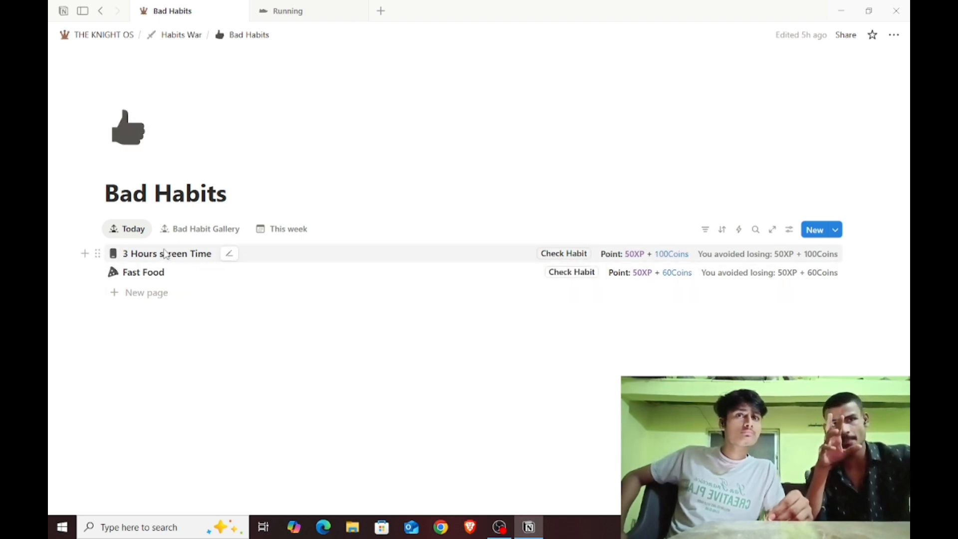
Switch Bad Habits to the Bad Habit Gallery view and run Check Habit inside the opened Fast Food habit
click(210, 232)
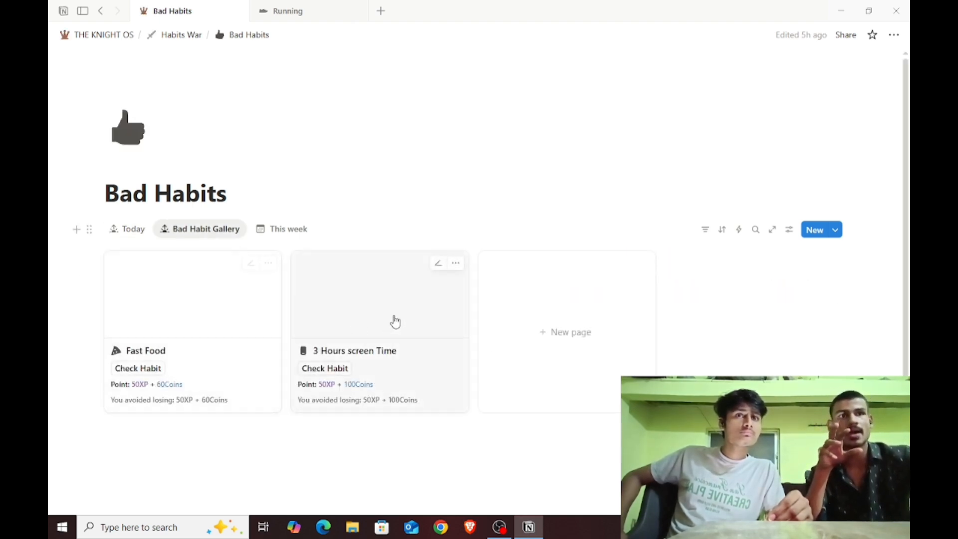
click(207, 379)
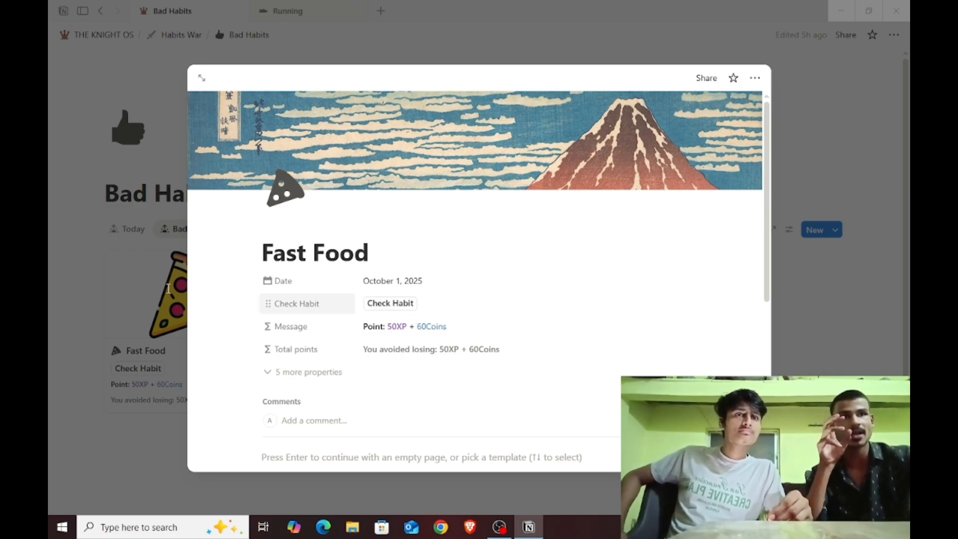
scroll(421, 355, down, 1)
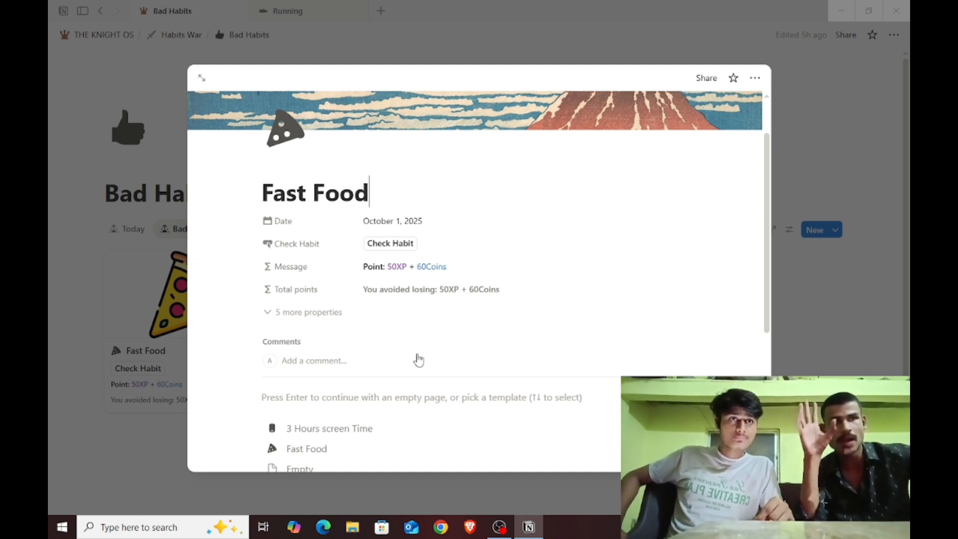
click(392, 245)
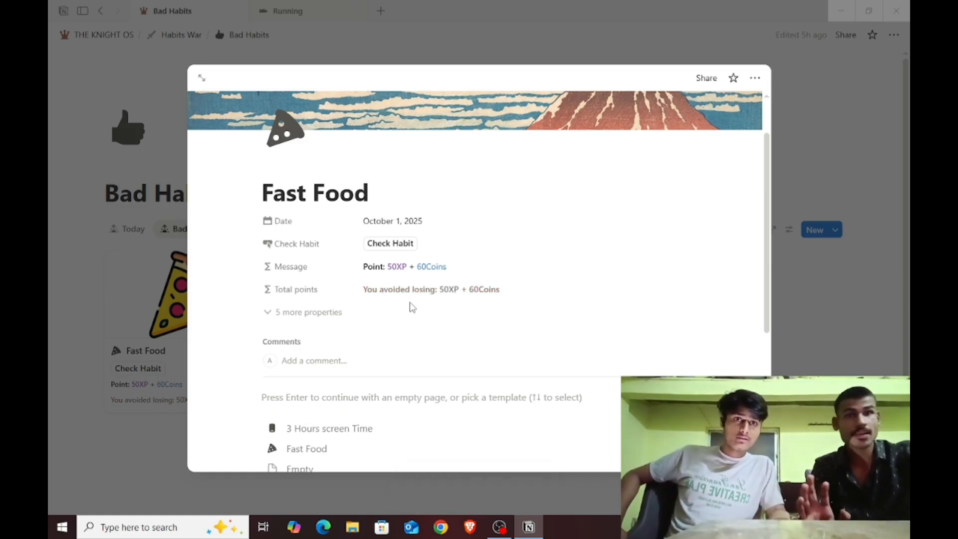
click(75, 370)
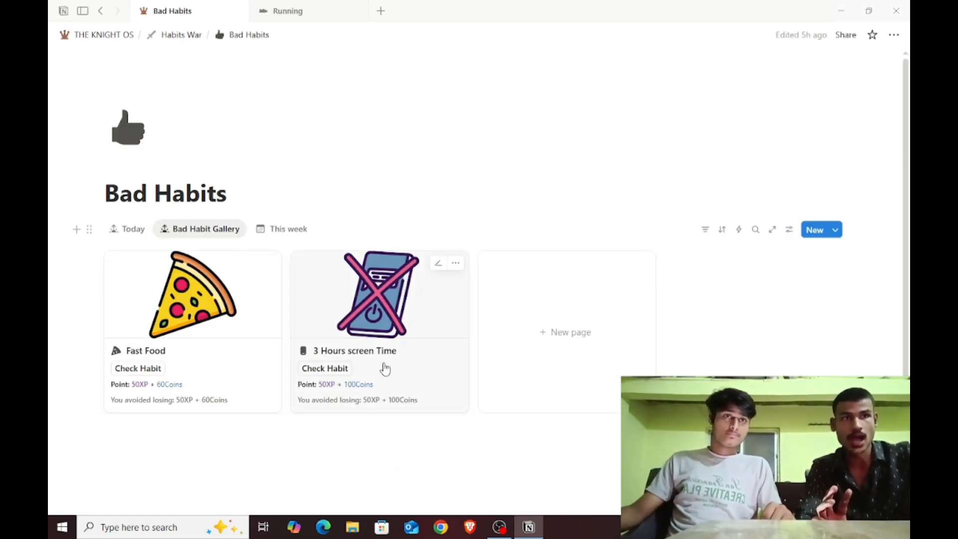
Run Check Habit inside the opened 3 Hours screen Time habit and close its page
click(385, 368)
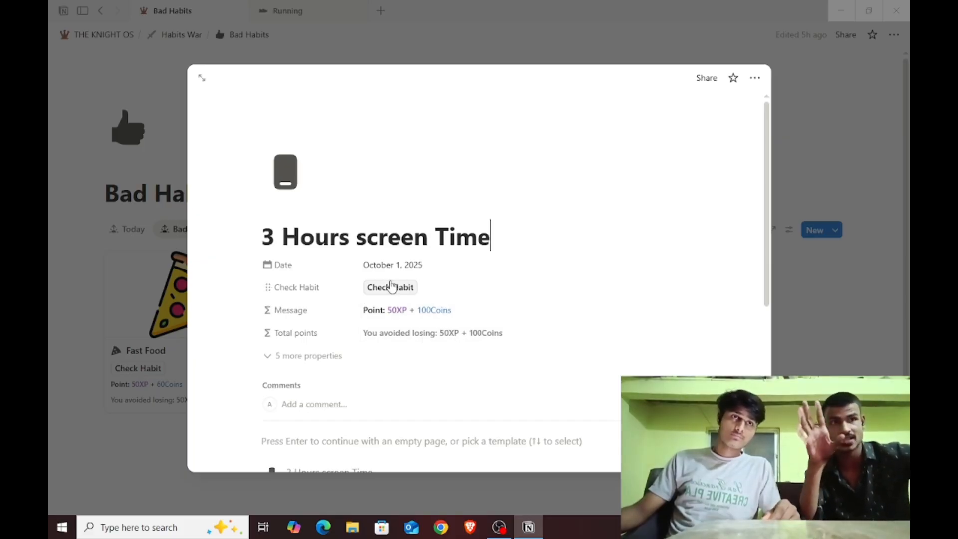
click(391, 286)
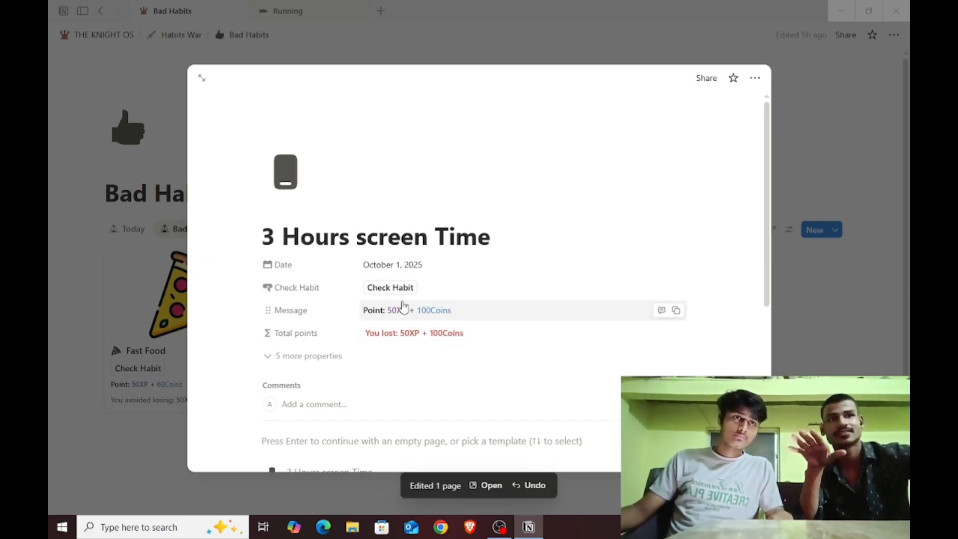
click(71, 437)
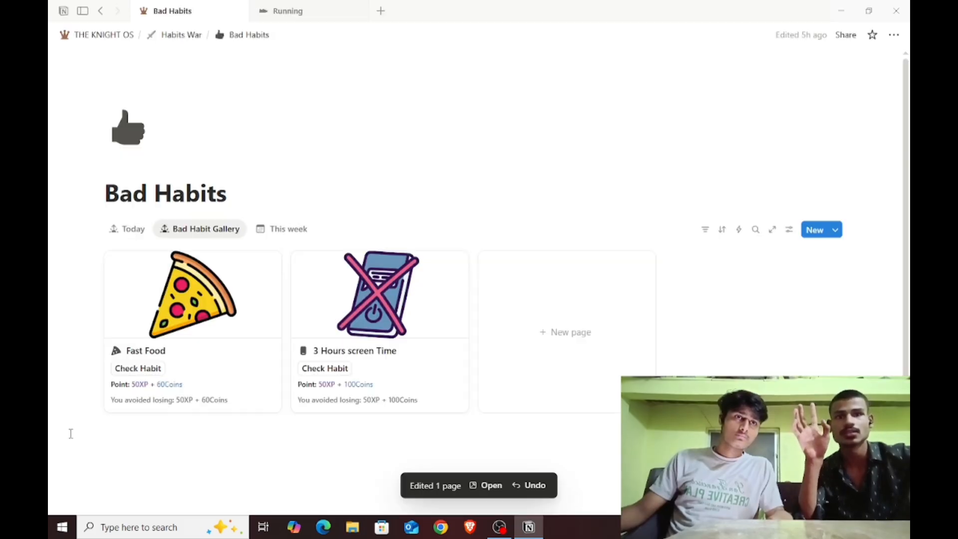
click(102, 35)
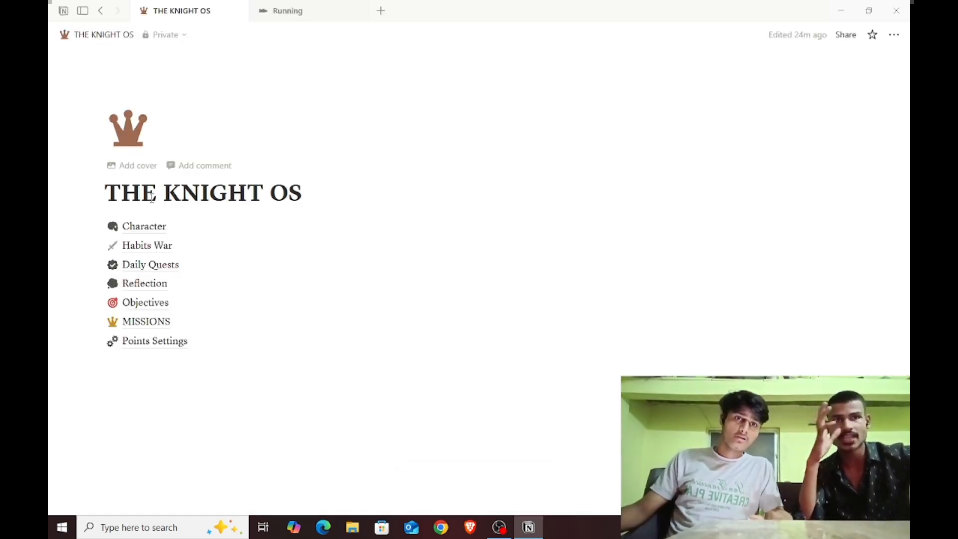
click(180, 284)
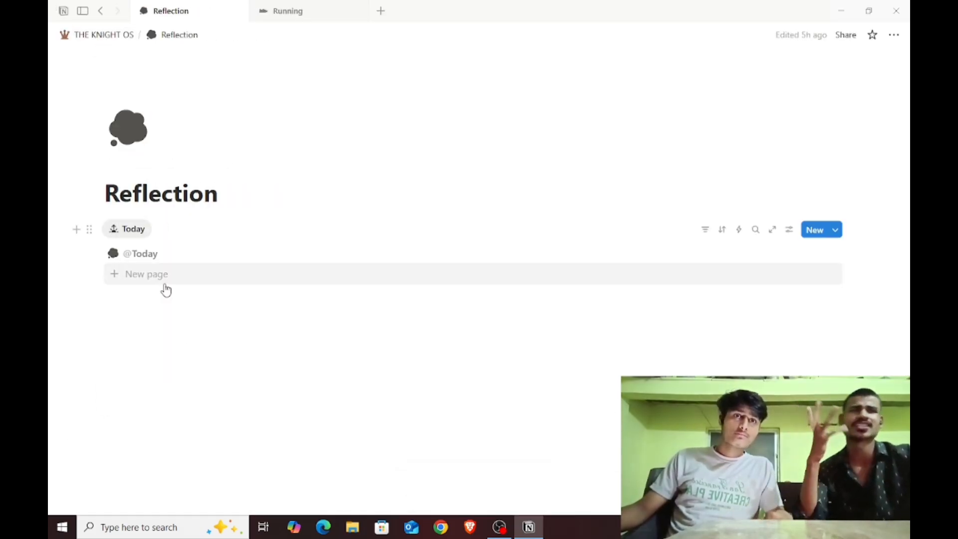
click(180, 255)
click(637, 296)
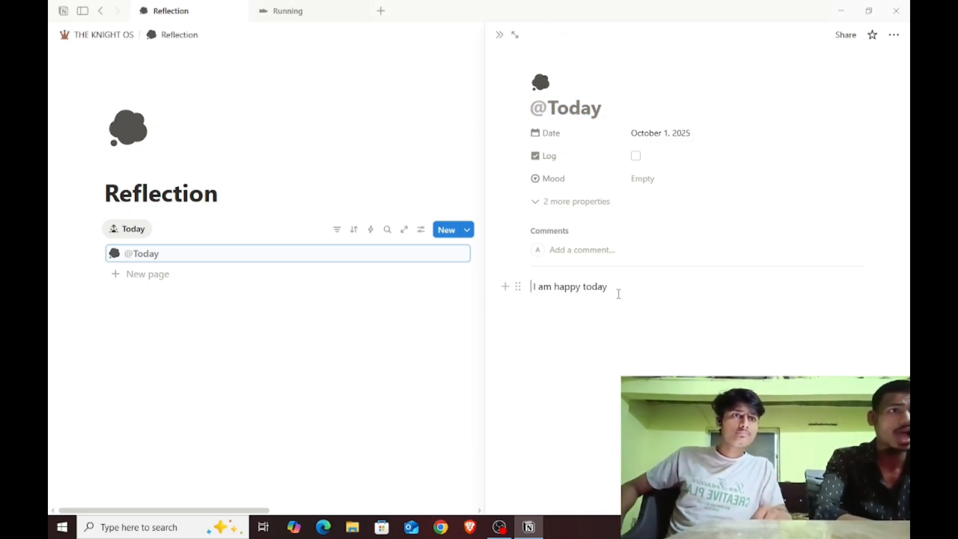
drag(616, 291, 538, 285)
key(BackSpace)
click(457, 381)
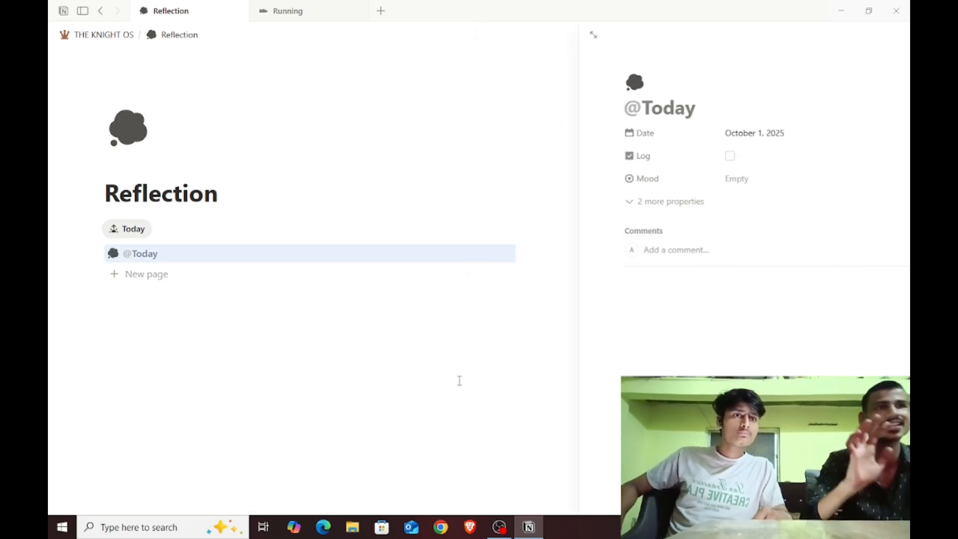
Open the Objectives page of THE KNIGHT OS and view the New Goal card's details
click(73, 35)
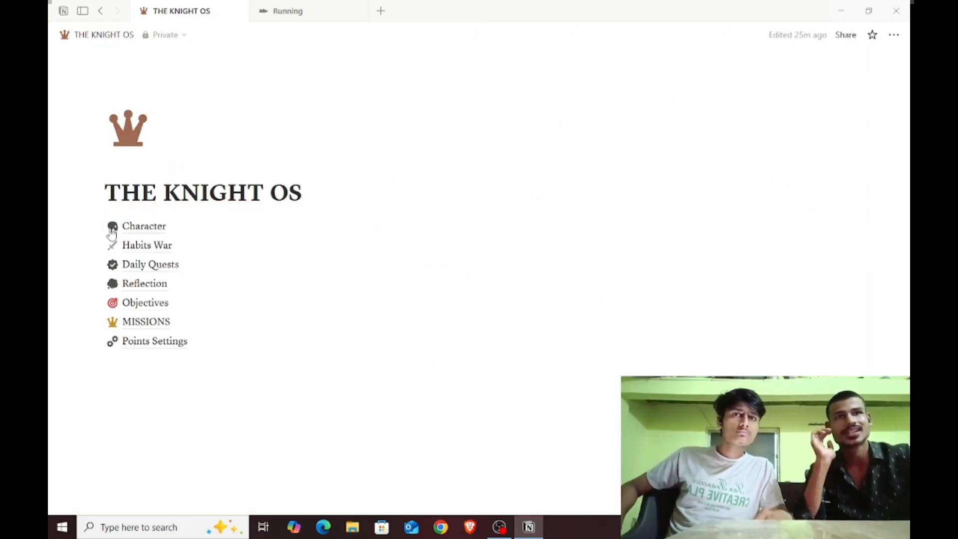
click(139, 302)
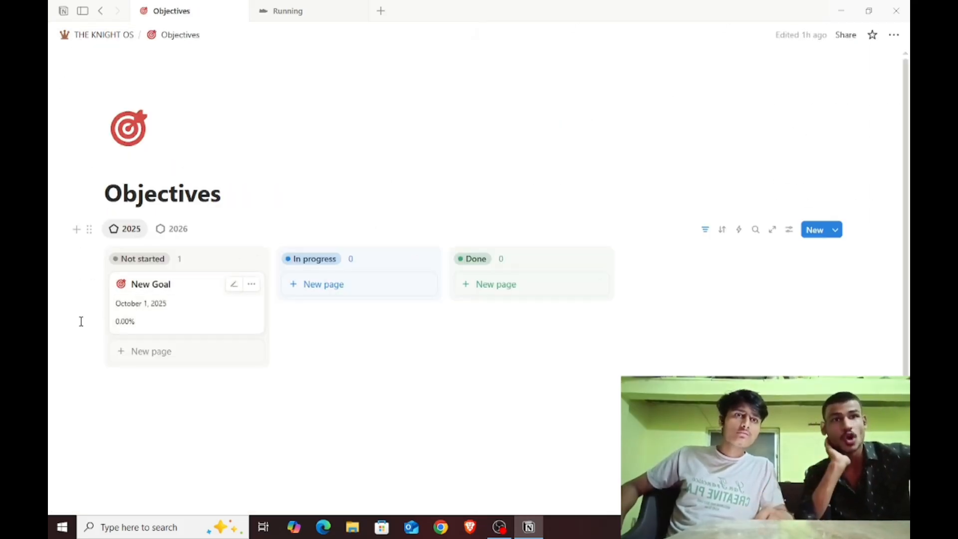
click(160, 306)
click(294, 371)
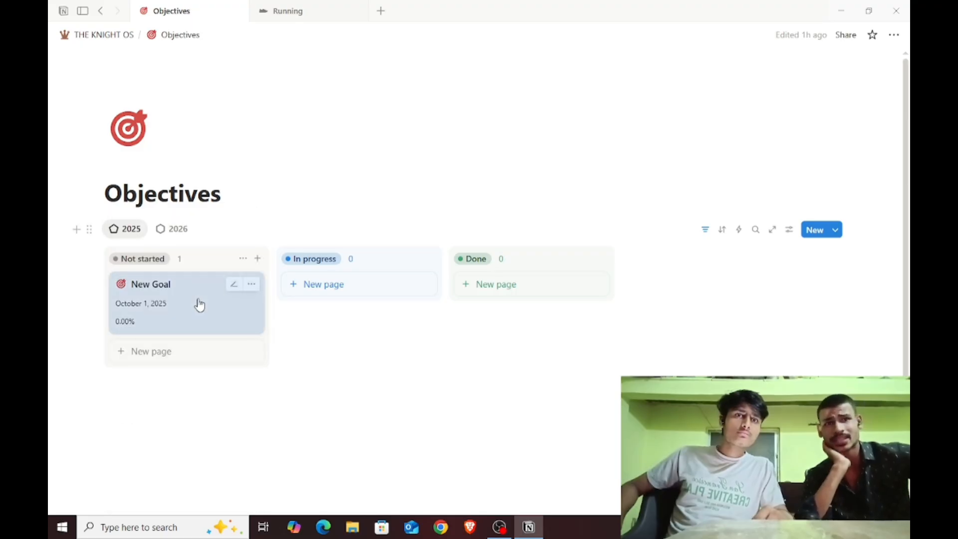
click(196, 304)
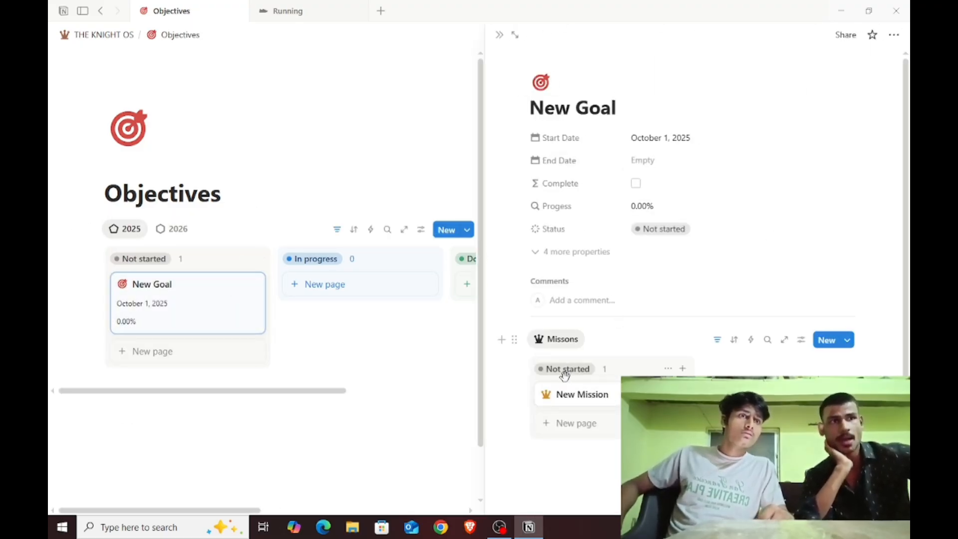
Set the status of New Goal's New Mission to Done and check the progress on the New Goal page
click(582, 394)
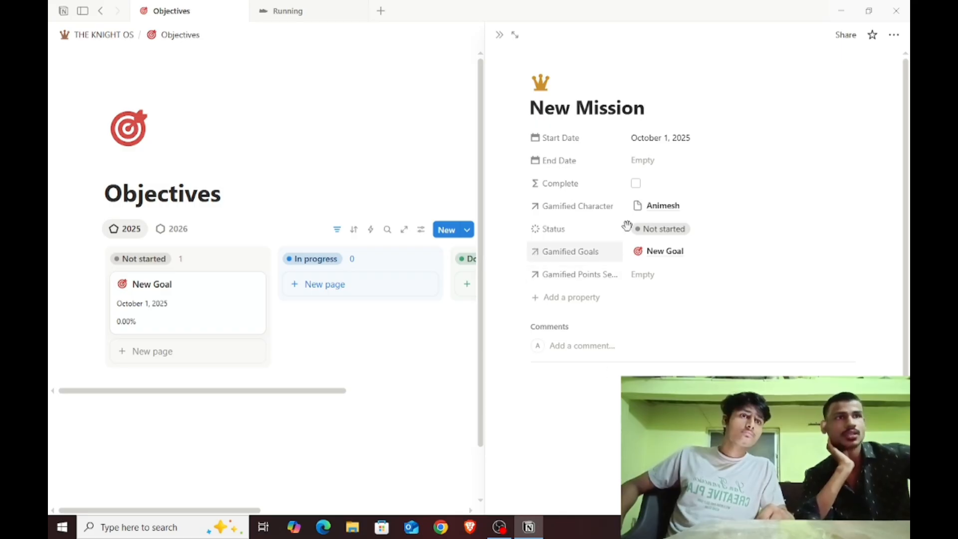
click(658, 225)
click(659, 360)
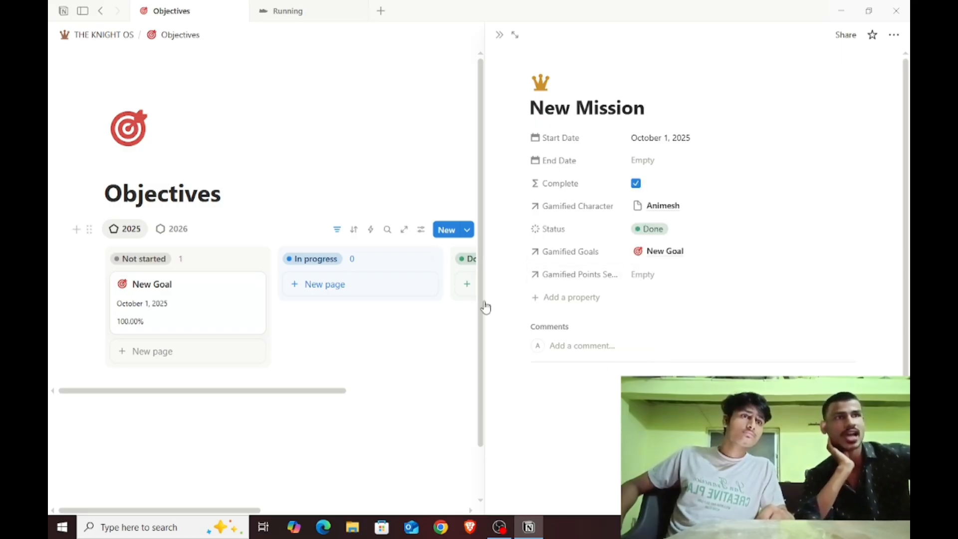
click(658, 255)
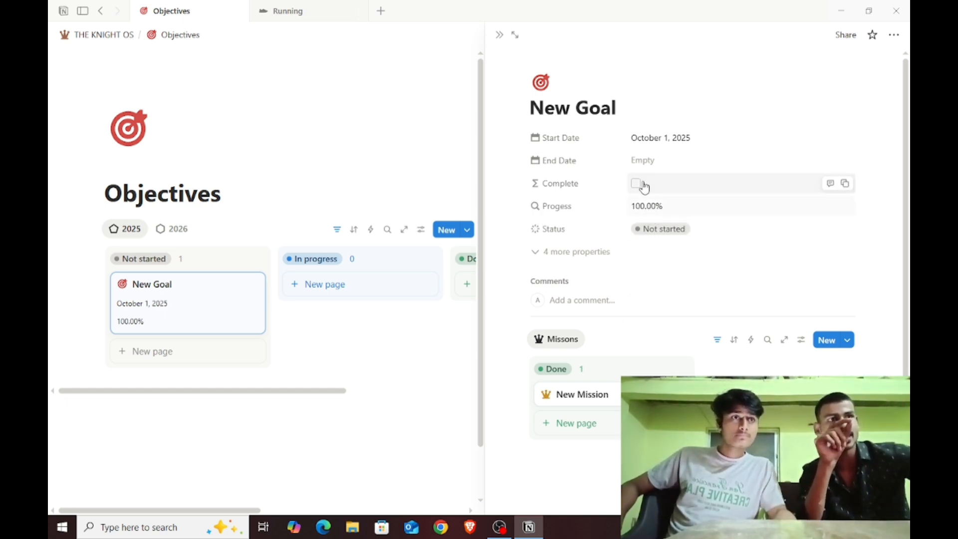
click(640, 216)
click(627, 371)
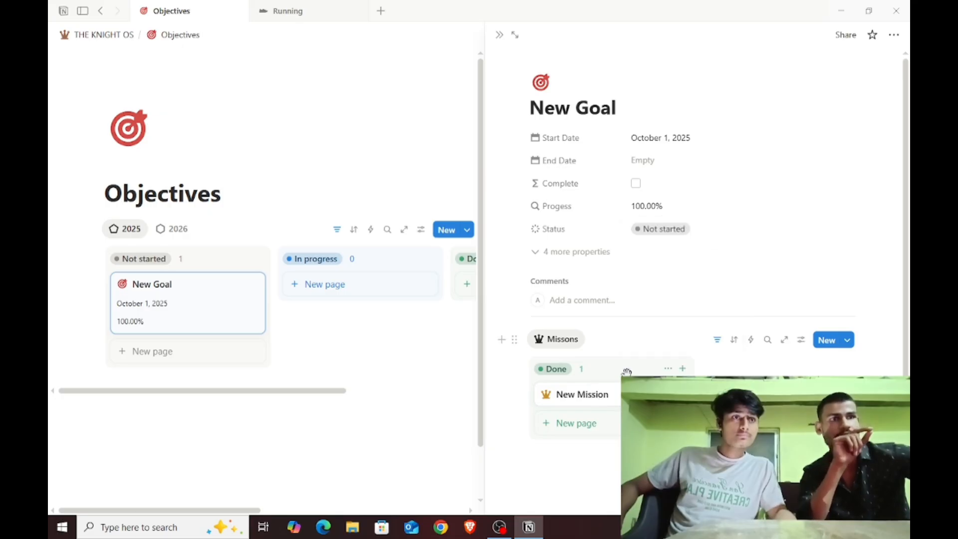
Set New Mission's status to In progress and return to the New Goal page
click(581, 394)
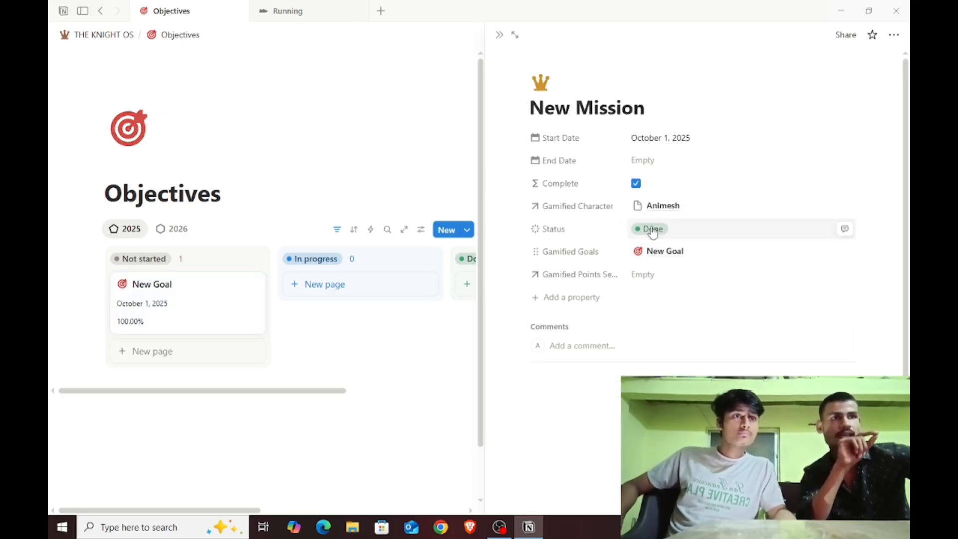
click(652, 229)
click(653, 315)
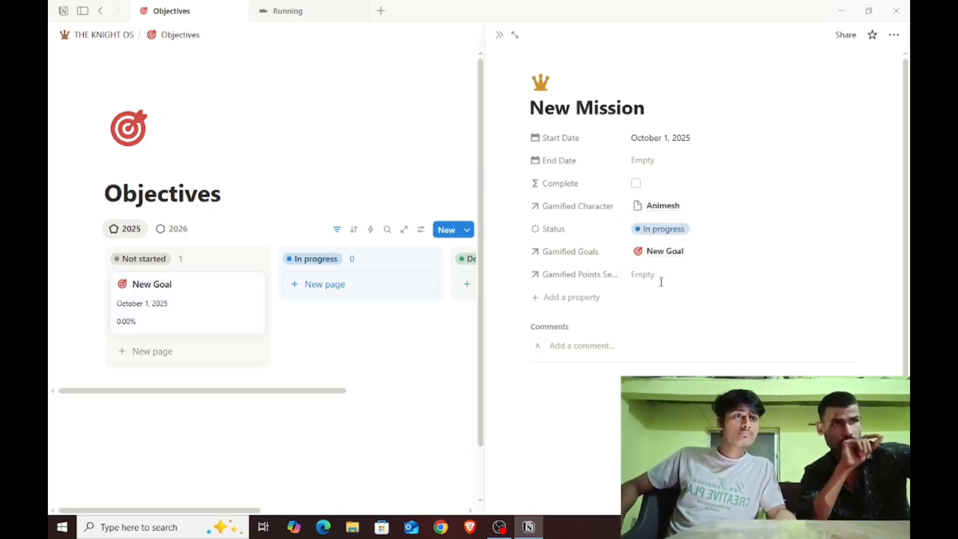
click(668, 252)
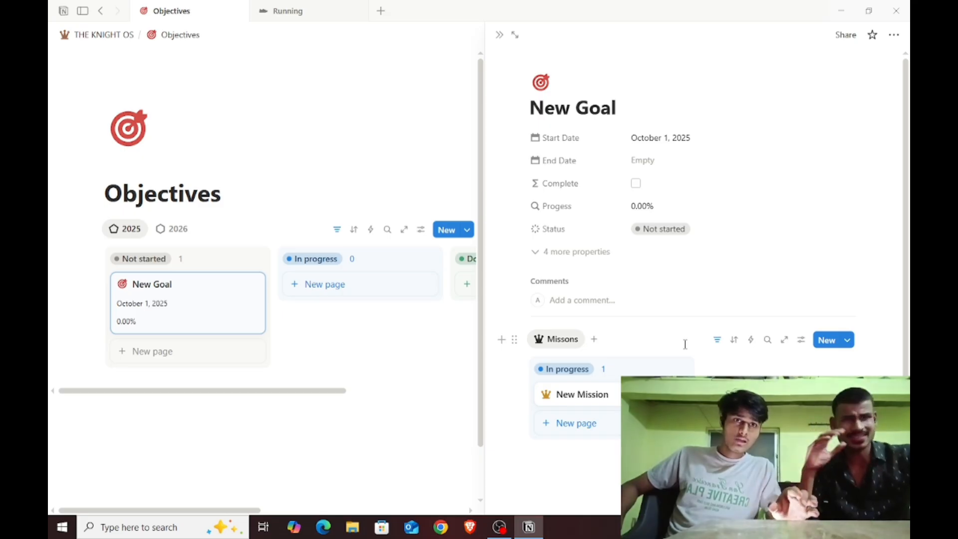
Add a second mission under In progress in New Goal's missions and set its status to Done
click(584, 430)
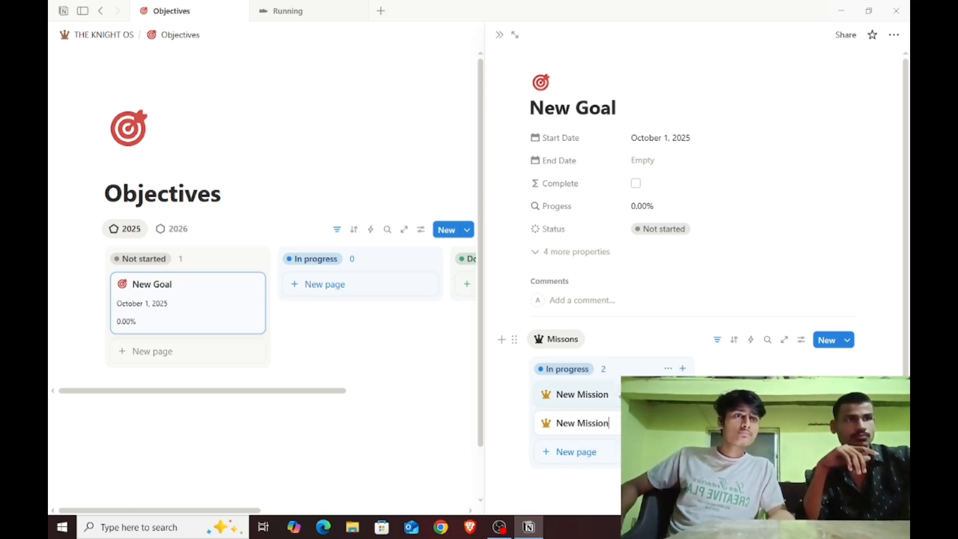
click(582, 394)
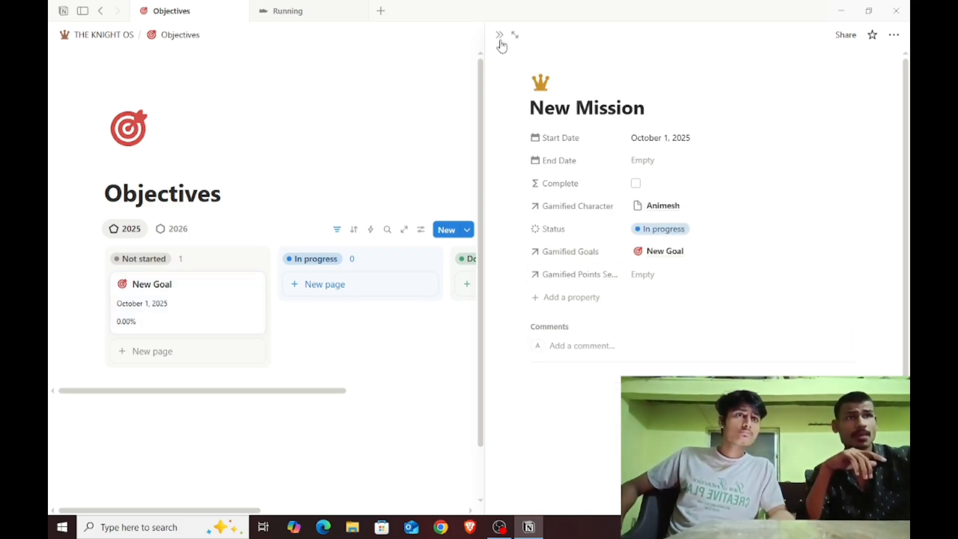
click(658, 251)
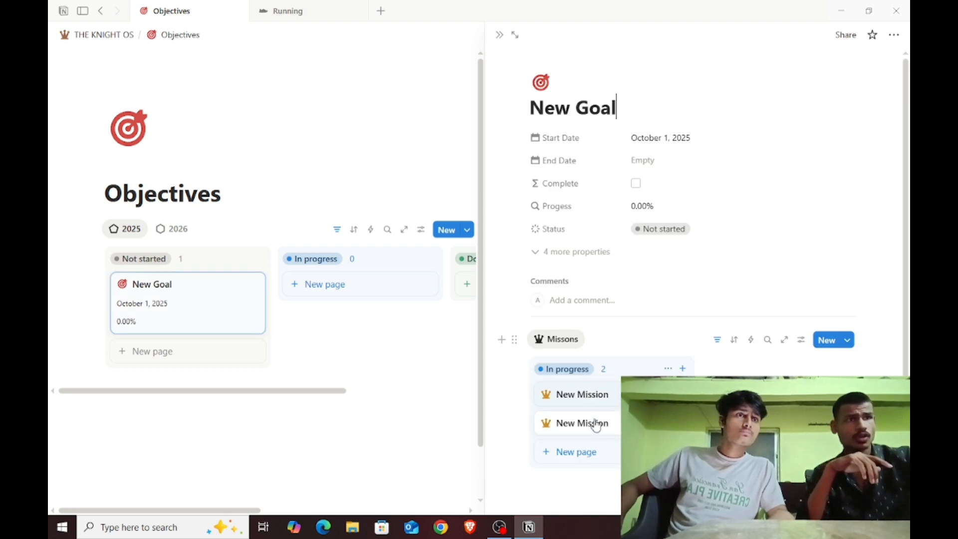
click(599, 420)
click(673, 230)
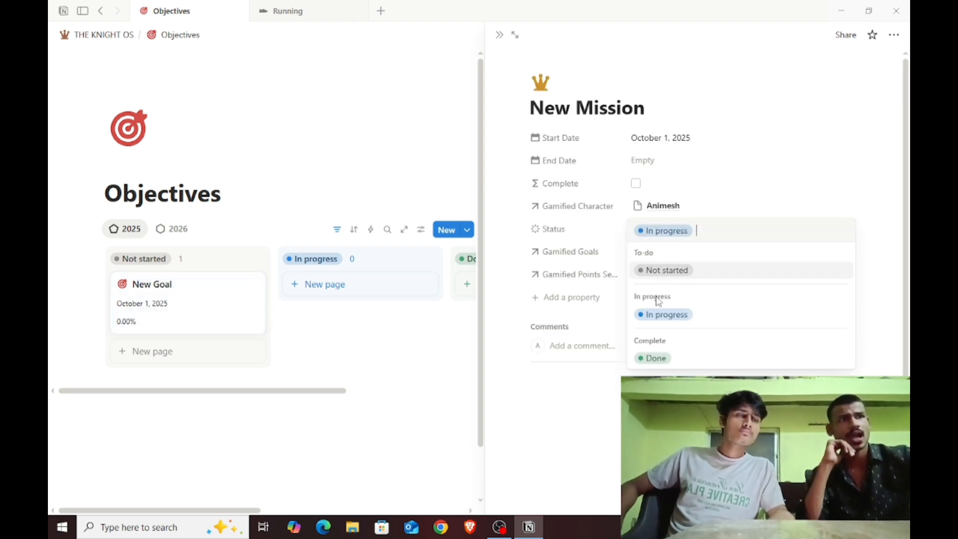
click(655, 357)
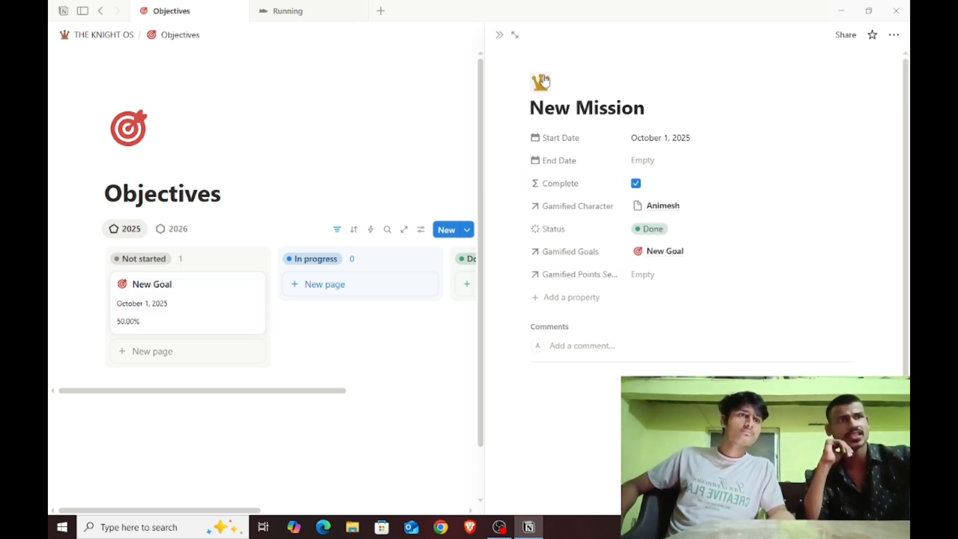
Close New Mission, check New Goal's progress in the Objectives board, and return to the main page of THE KNIGHT OS
click(500, 35)
click(199, 321)
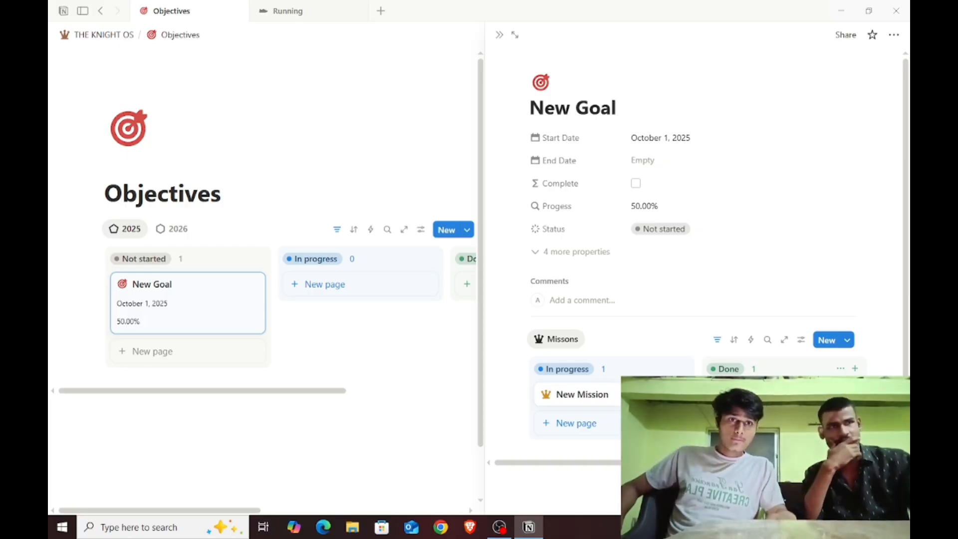
click(499, 34)
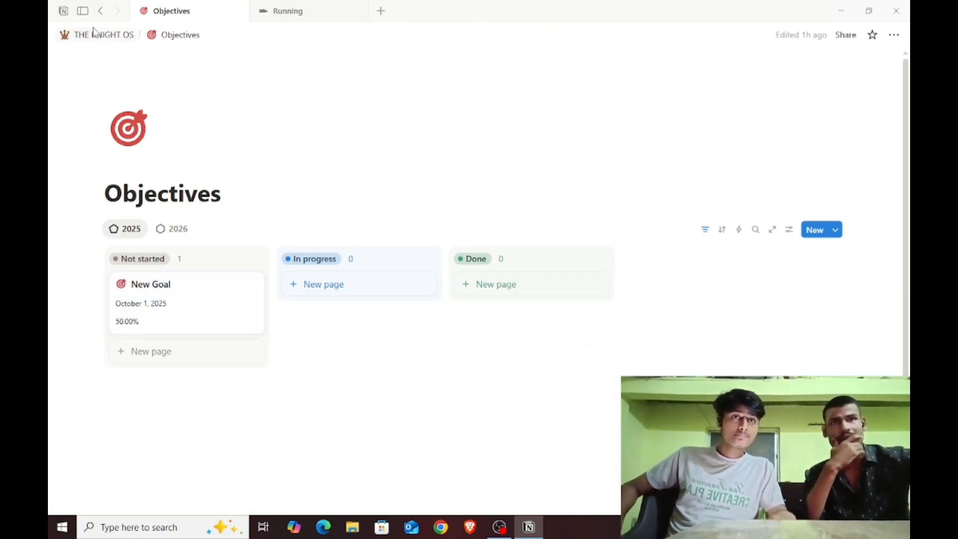
click(99, 35)
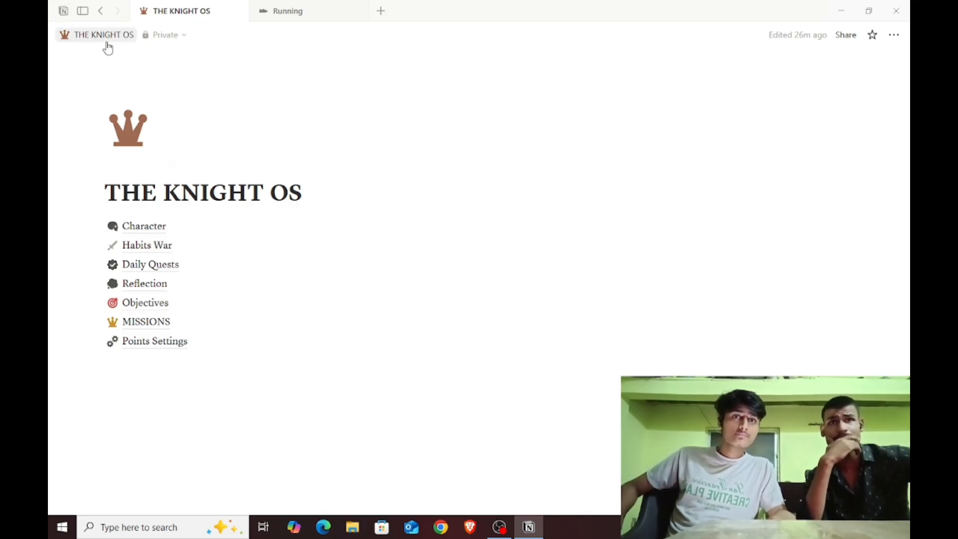
Open the other THE KNIGHT OS page, the one with the green dragon icon, from the full list of private pages
click(893, 34)
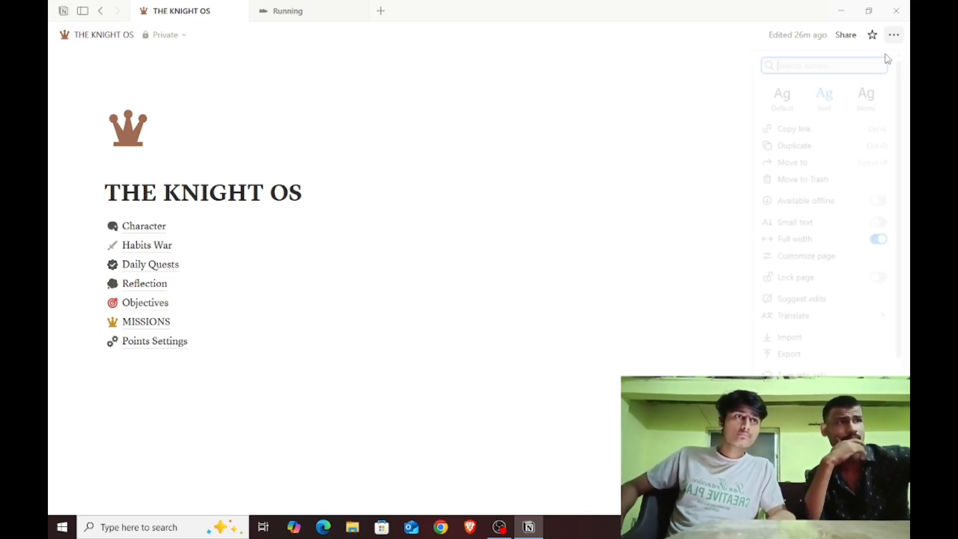
click(82, 11)
click(714, 108)
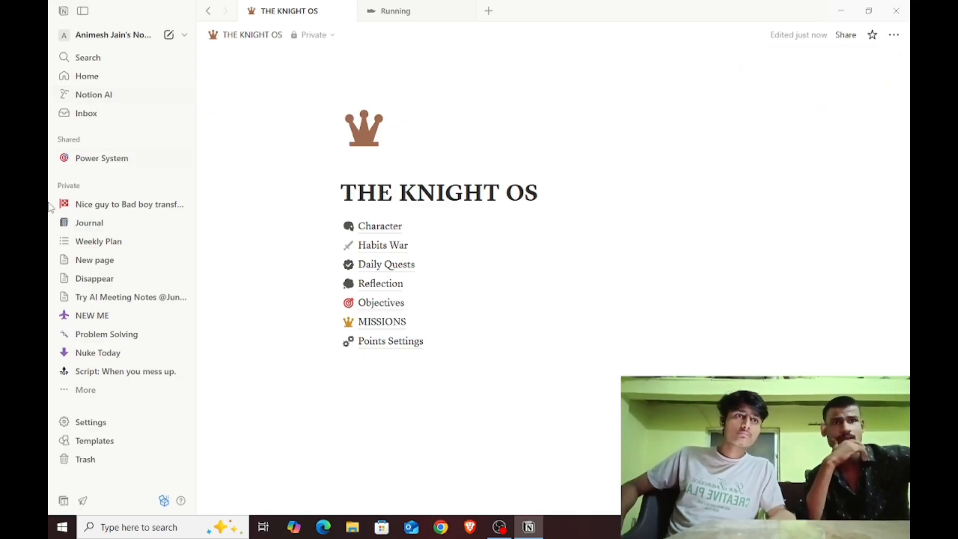
click(110, 390)
scroll(249, 422, down, 2)
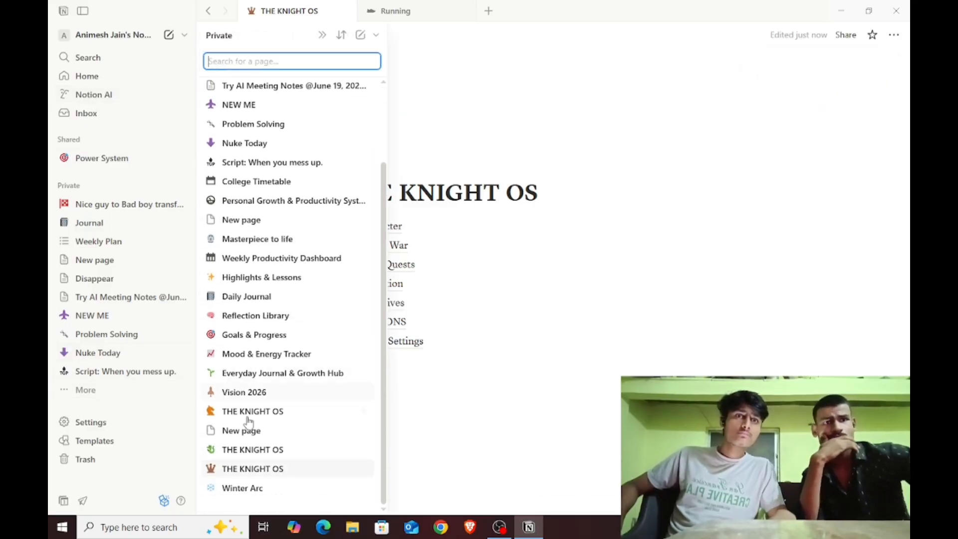
click(283, 452)
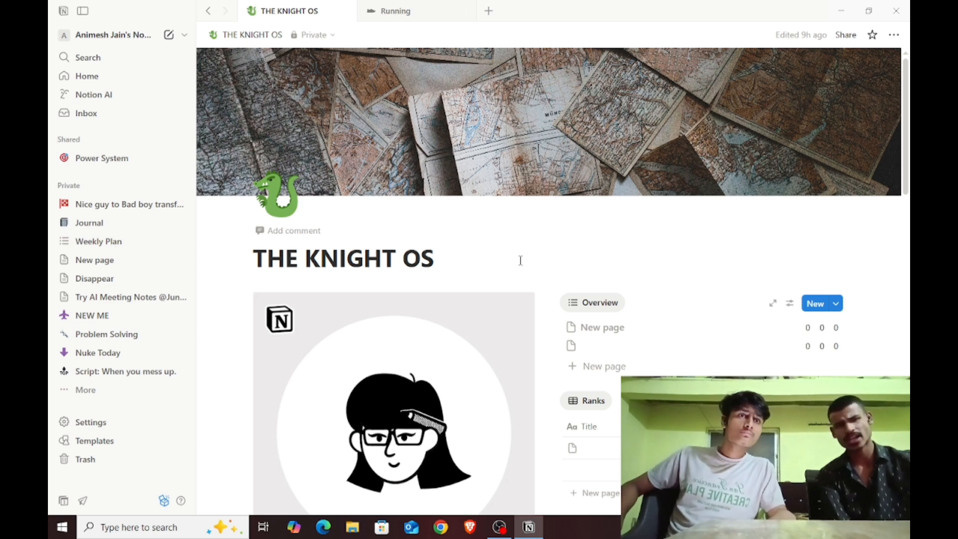
Examine all the rank columns of the Ranks table, from Lorekeeper Rank through Artisan Rank
scroll(669, 327, down, 5)
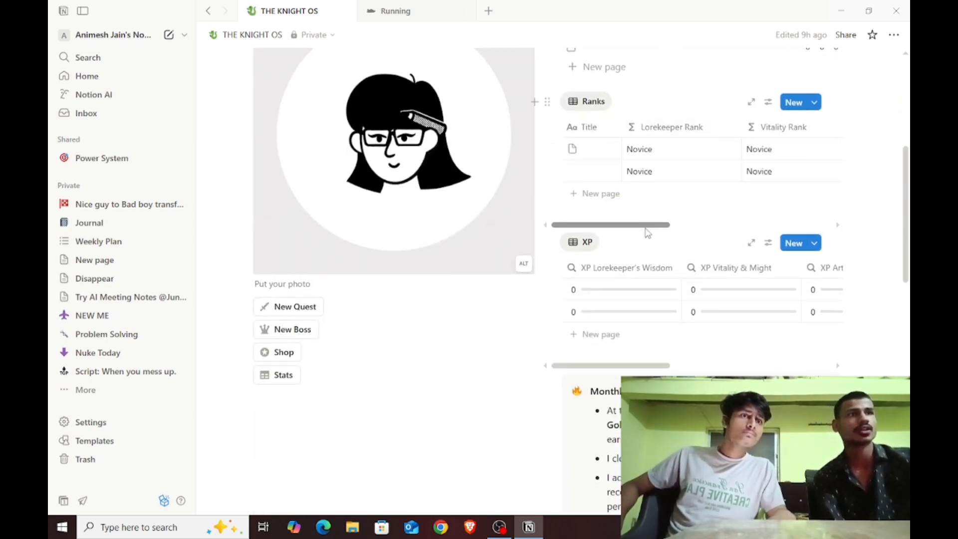
drag(645, 228, 692, 160)
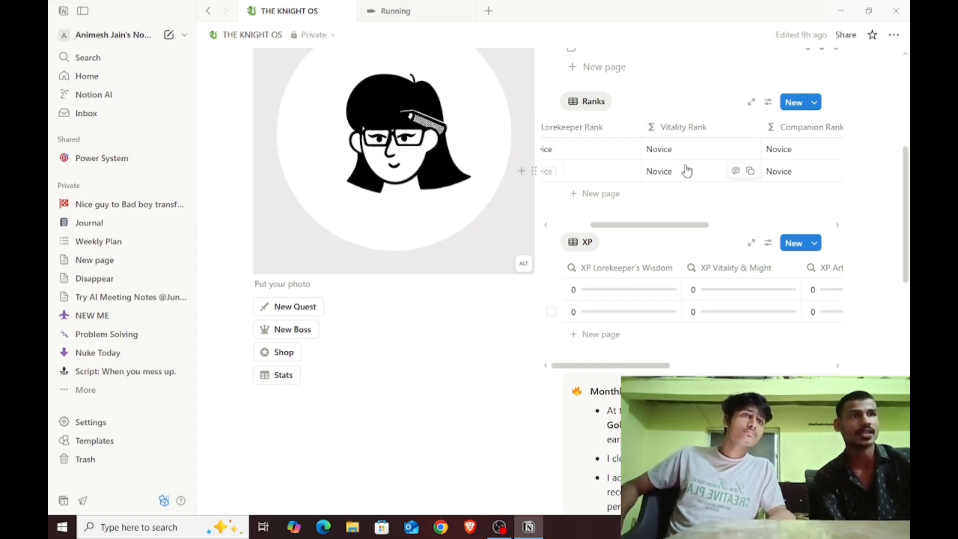
click(687, 228)
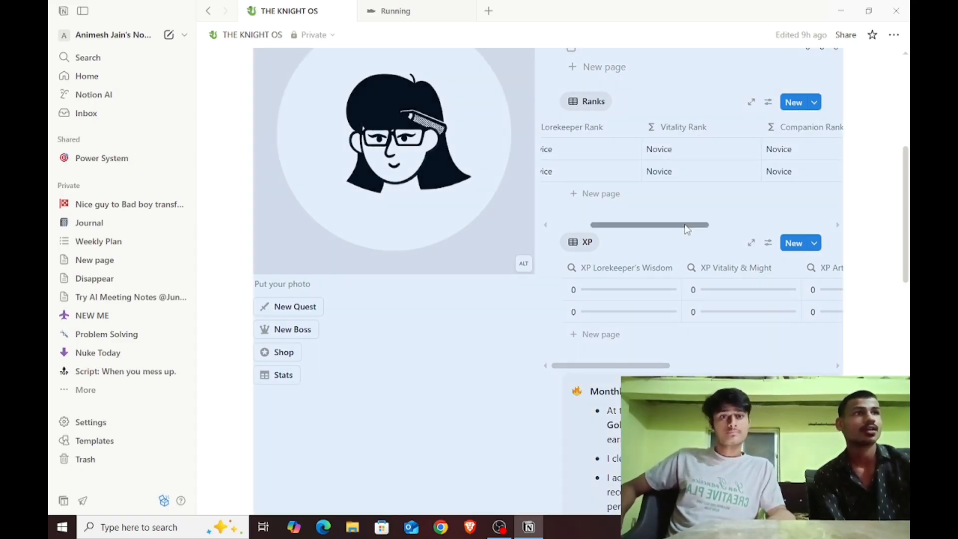
click(881, 195)
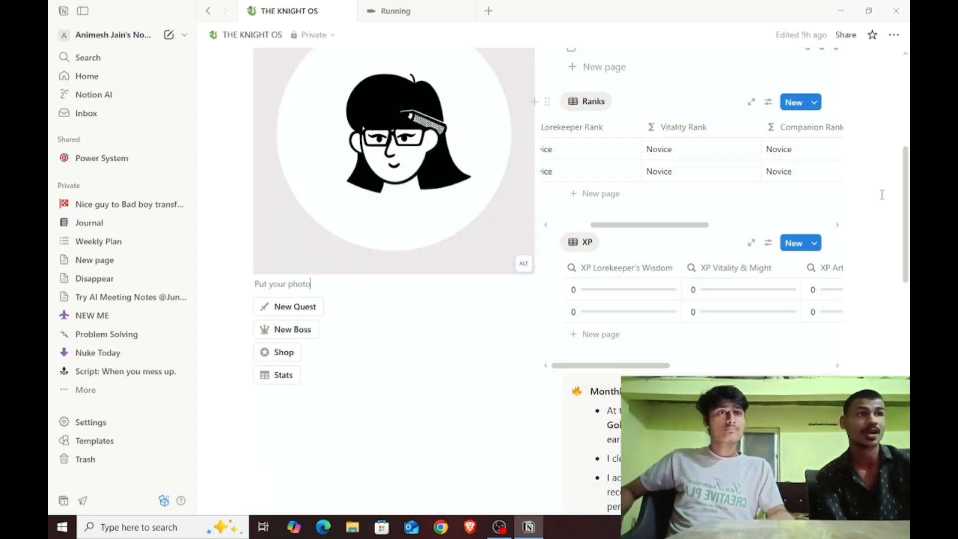
drag(659, 224, 723, 231)
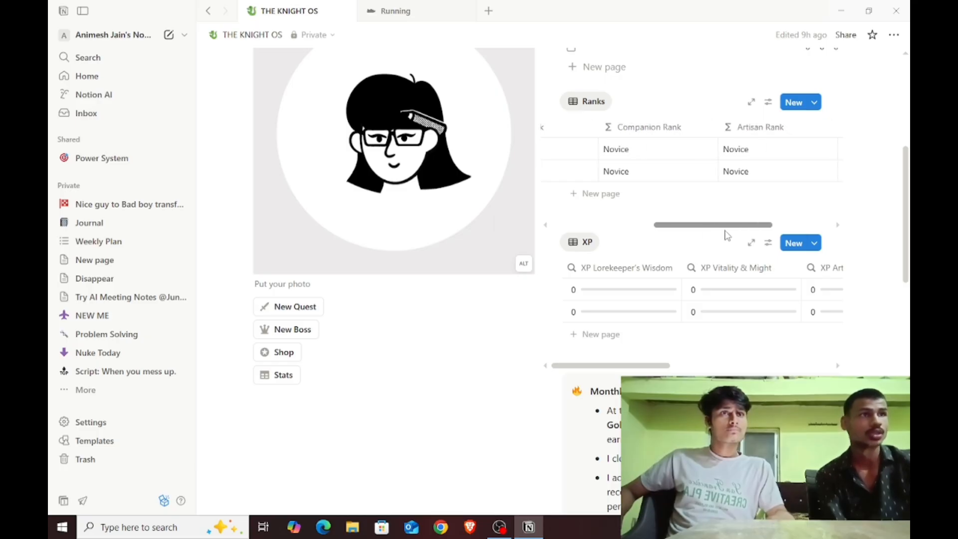
scroll(735, 231, right, 3)
scroll(591, 155, left, 10)
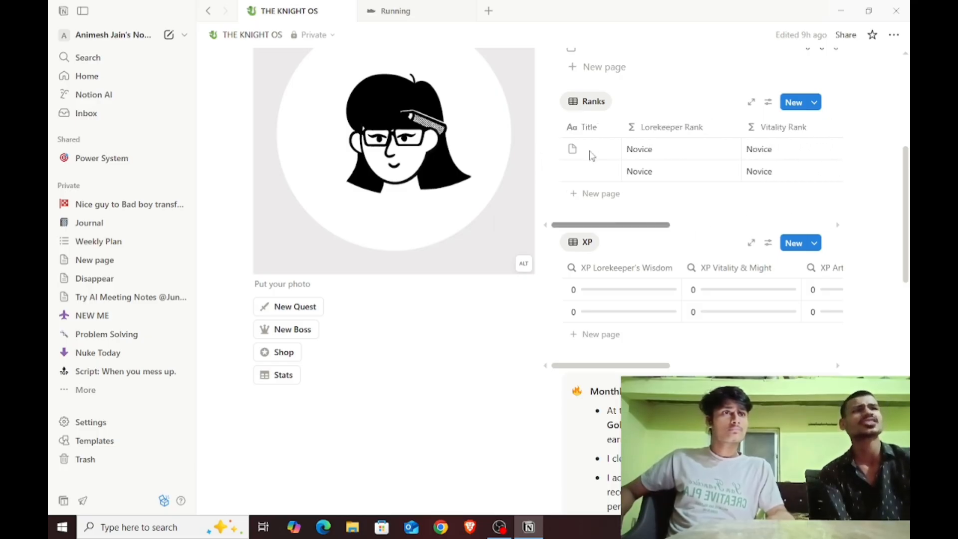
Enter "Noob\" as the title of the first row in the Ranks table
click(591, 149)
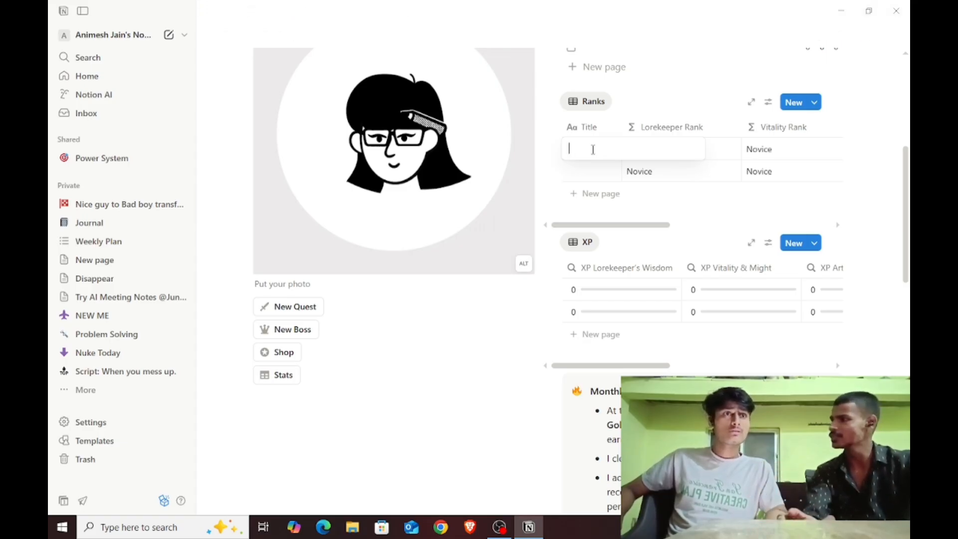
text(No)
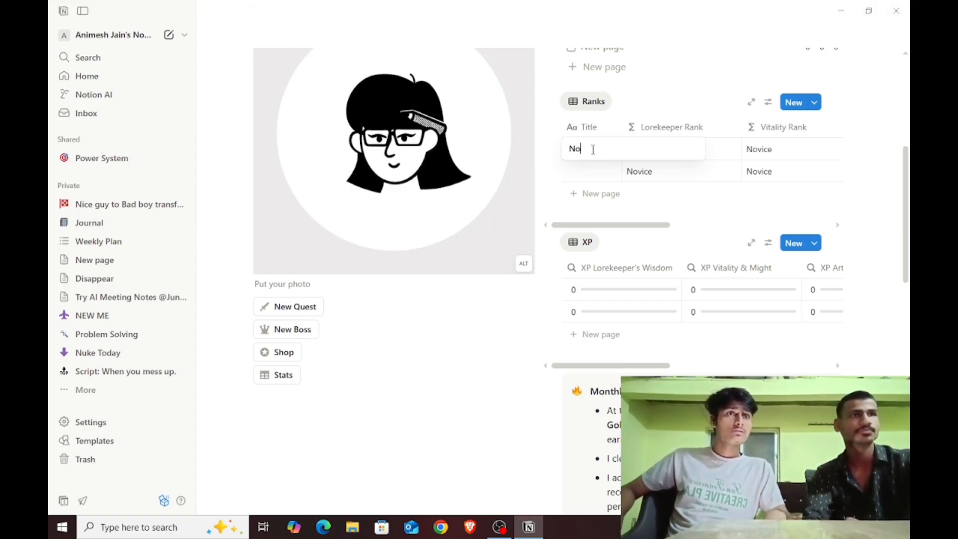
text(ob\)
key(Return)
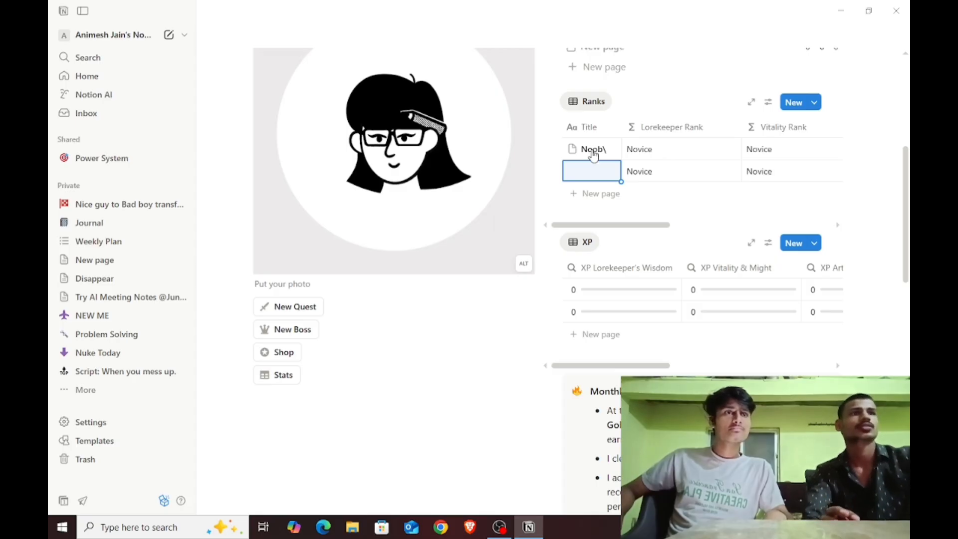
Open the page of the first Ranks row, look through its XP, gold and rank properties, and close it
click(605, 149)
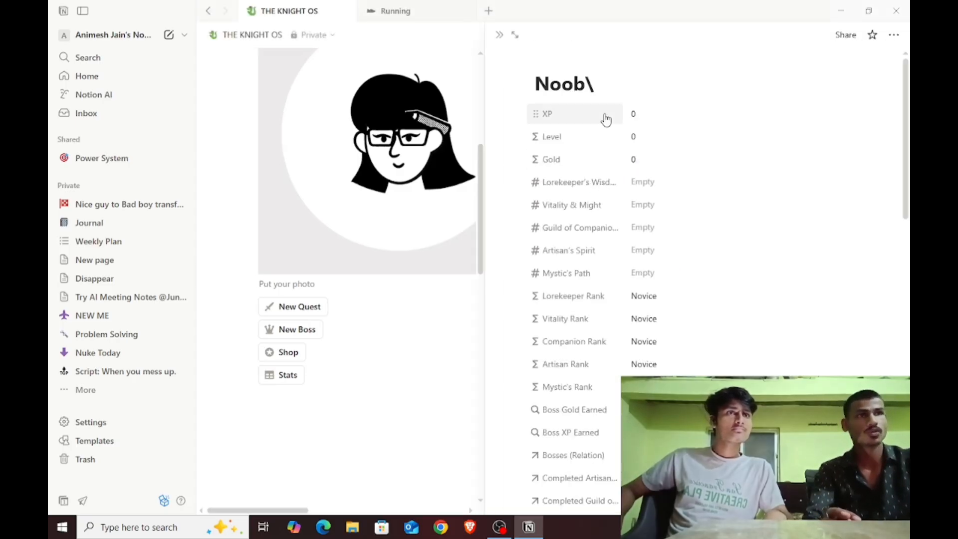
scroll(646, 122, down, 9)
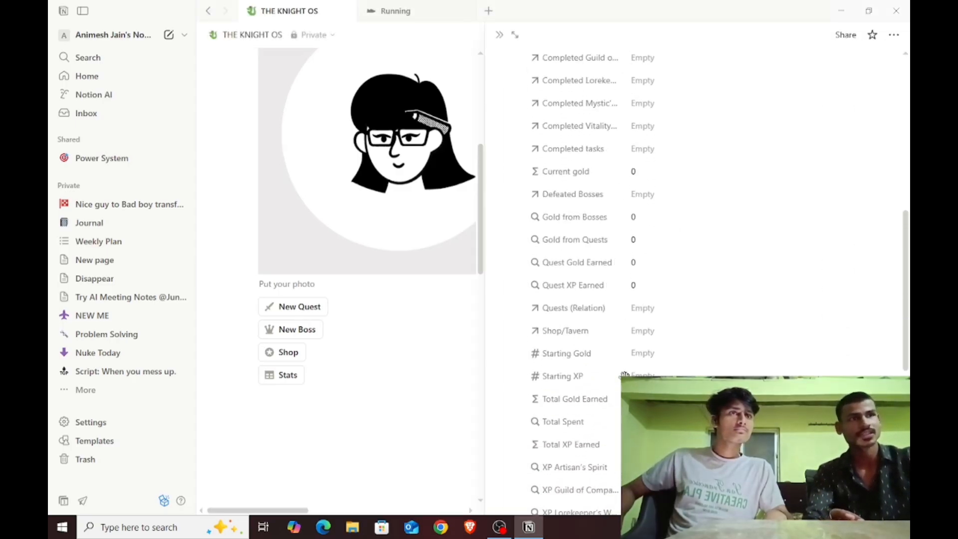
scroll(625, 374, down, 5)
click(500, 34)
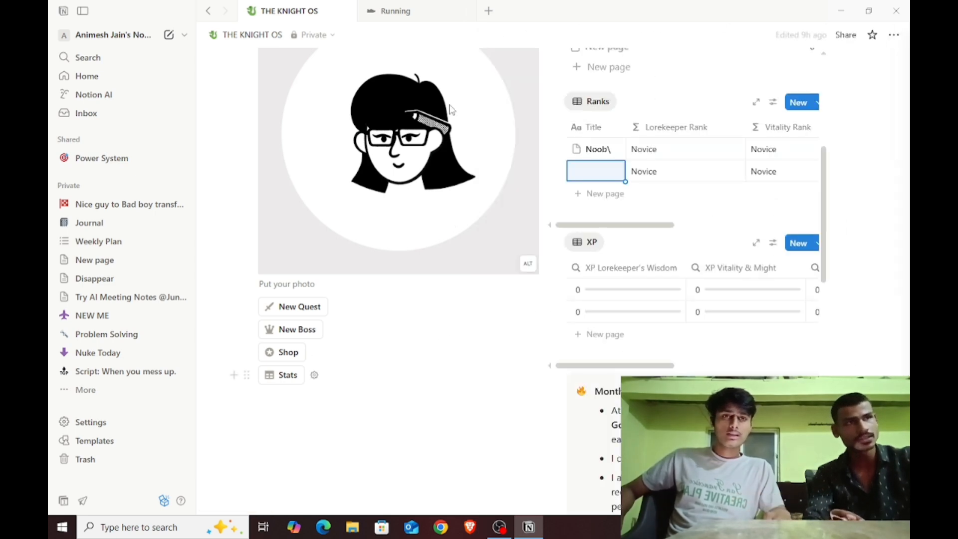
Correct the title of the first Ranks row to "Noob" by removing the trailing backslash
click(574, 149)
click(602, 151)
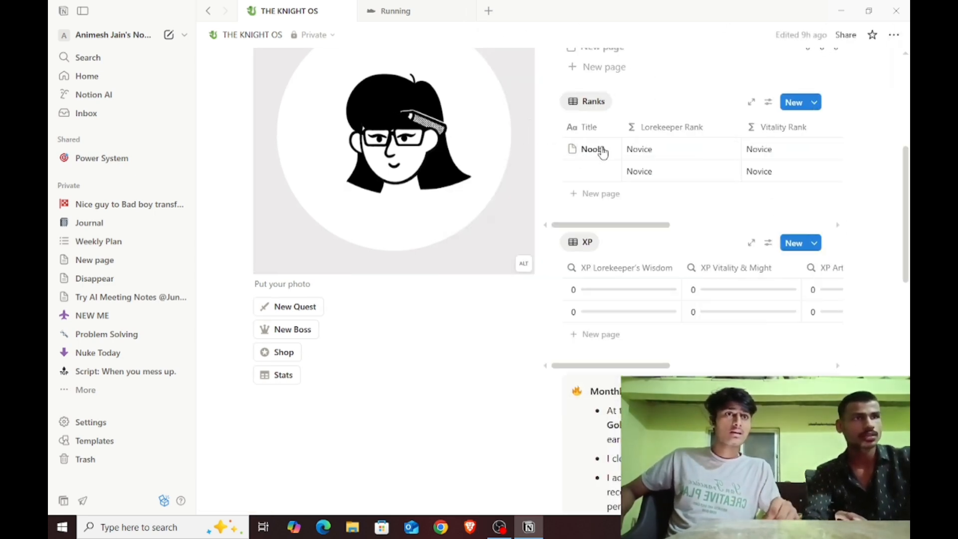
click(603, 151)
key(BackSpace)
key(Return)
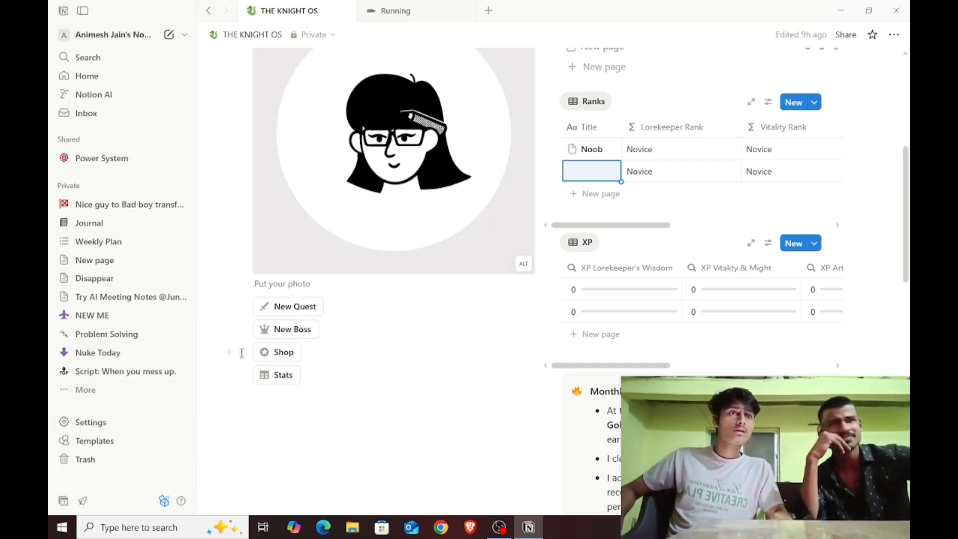
Look over the XP table and Monthly Routine for Tracking Progress, and view the actions available for the profile image
drag(535, 344, 588, 301)
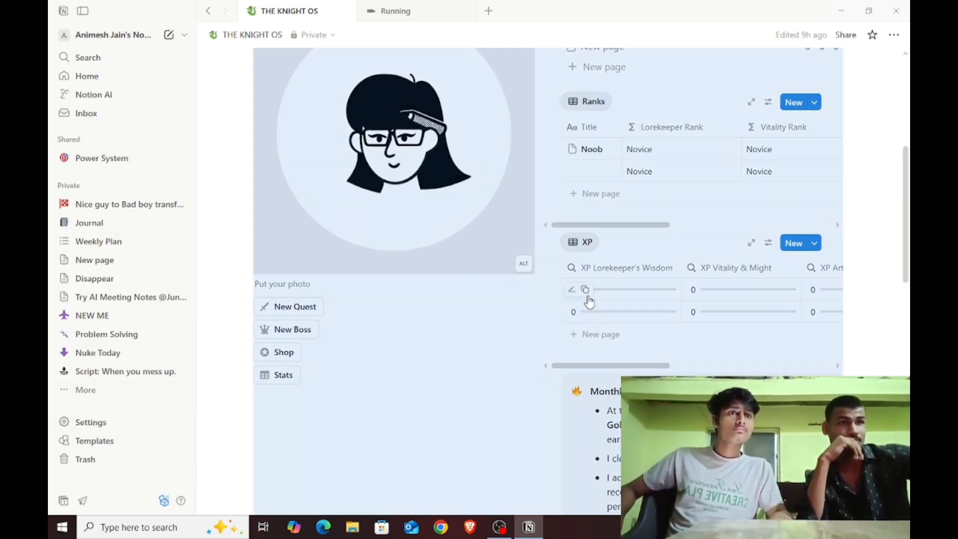
scroll(549, 320, down, 4)
click(427, 290)
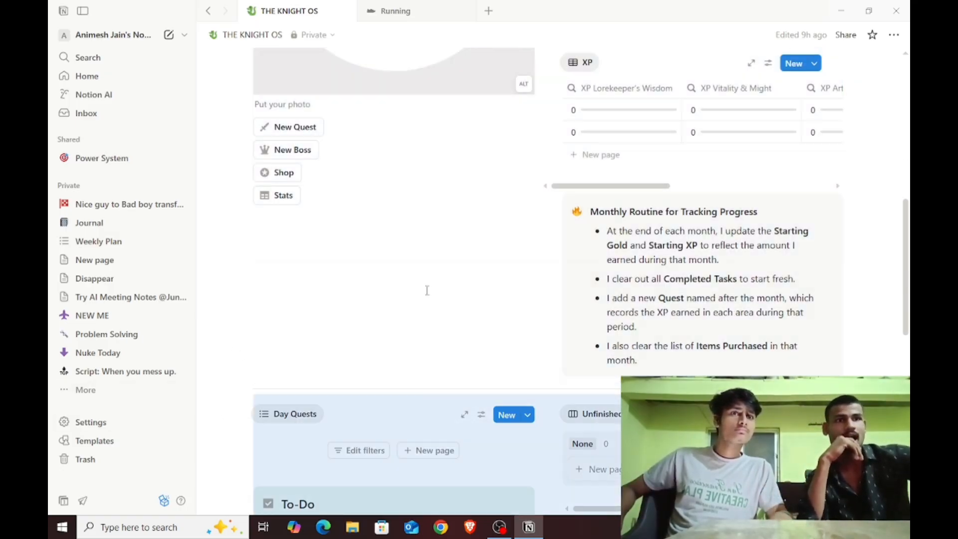
scroll(236, 342, up, 8)
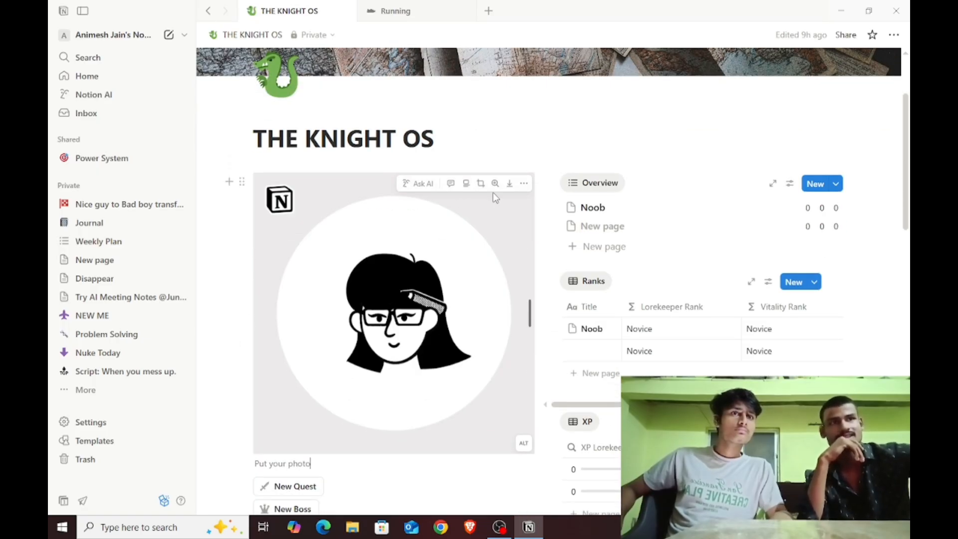
click(524, 188)
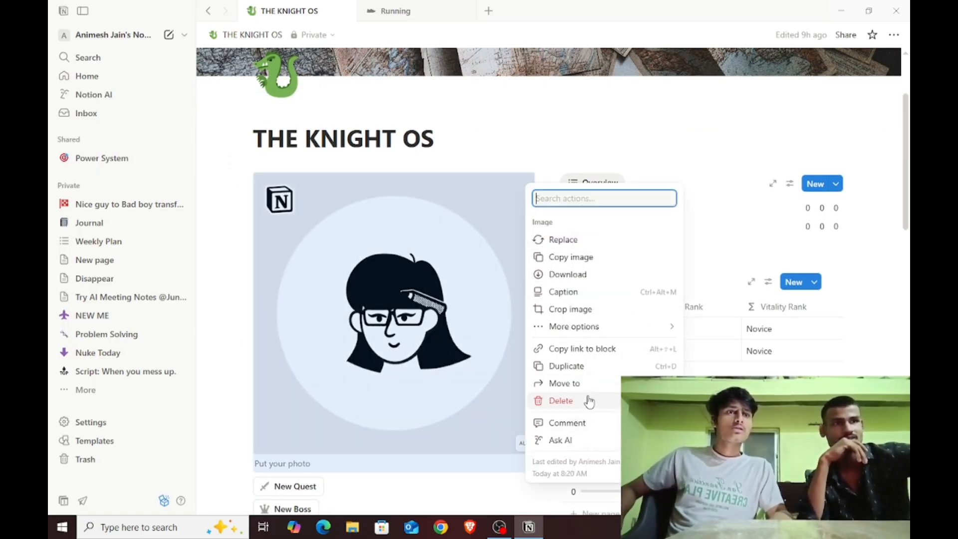
click(222, 297)
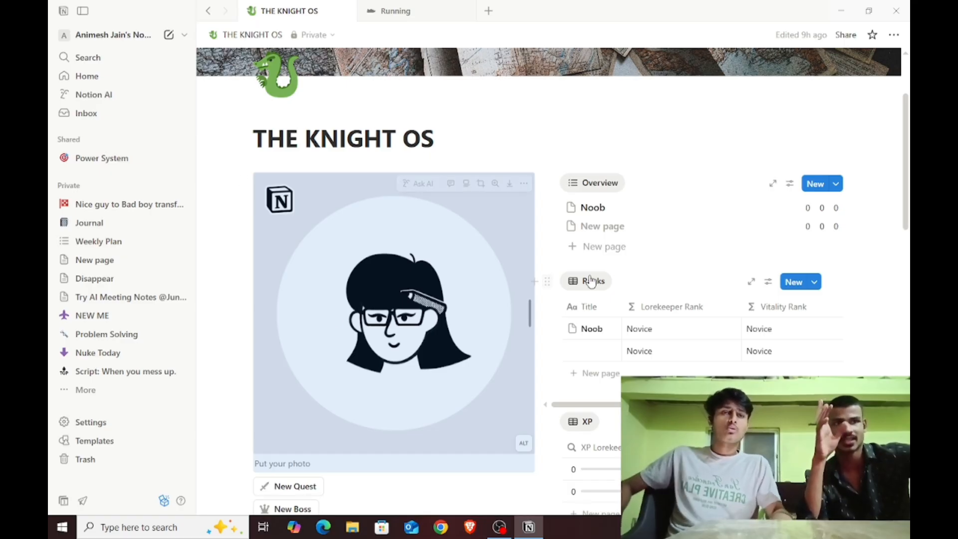
Review the Day Quests, Unfinished Quests, Bosses, Completed and Stats sections of the page
click(598, 143)
scroll(598, 143, down, 10)
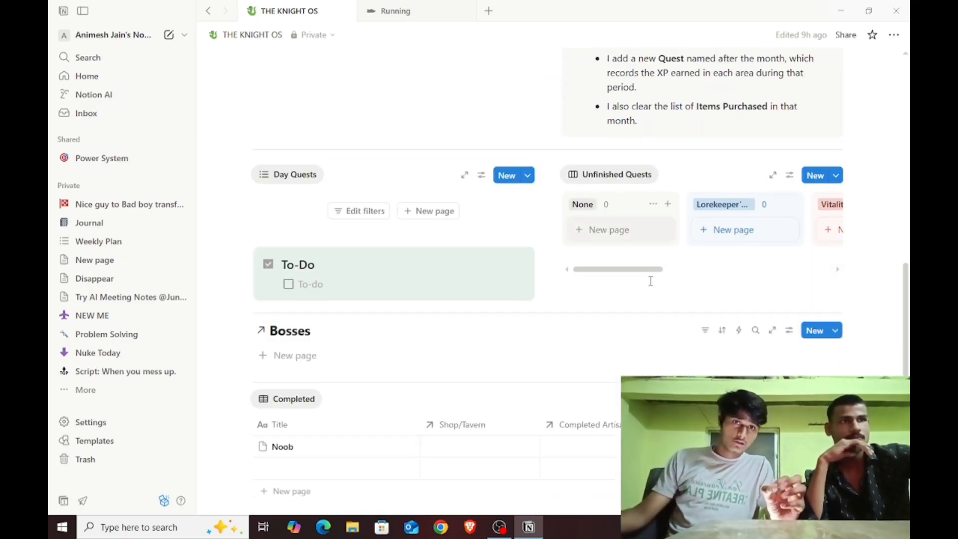
scroll(254, 321, down, 5)
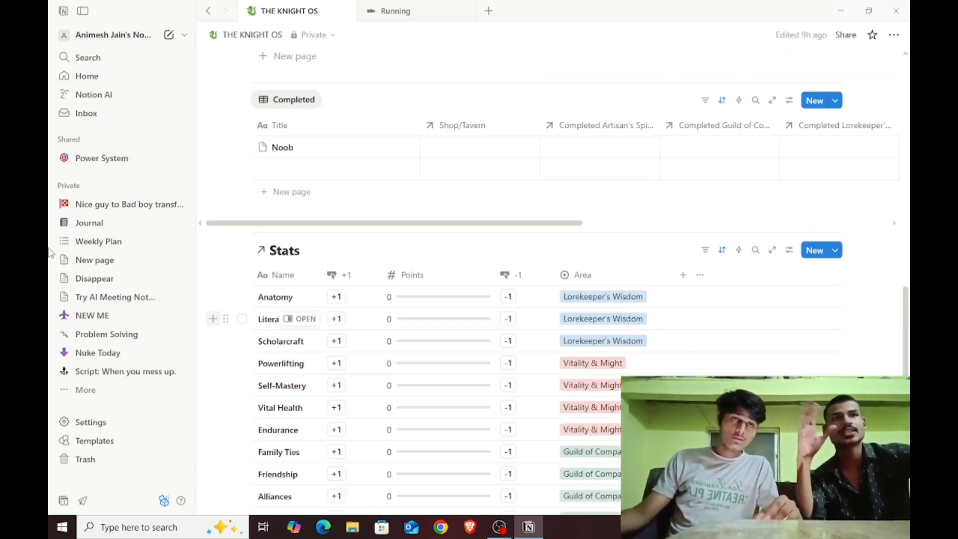
scroll(425, 280, up, 15)
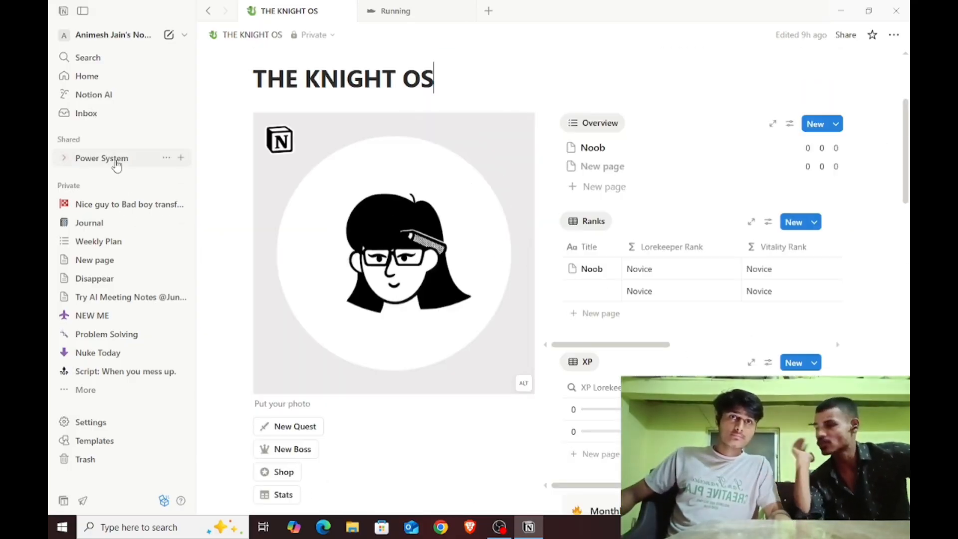
View the weekday plans and Performance review on the Power System page, and open the Nice guy to Bad boy transform page
click(116, 165)
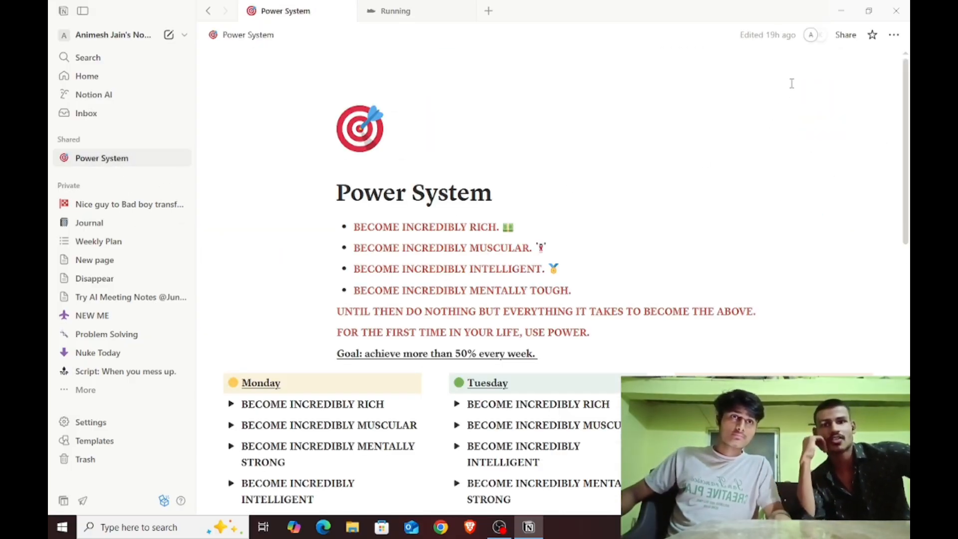
scroll(499, 179, down, 5)
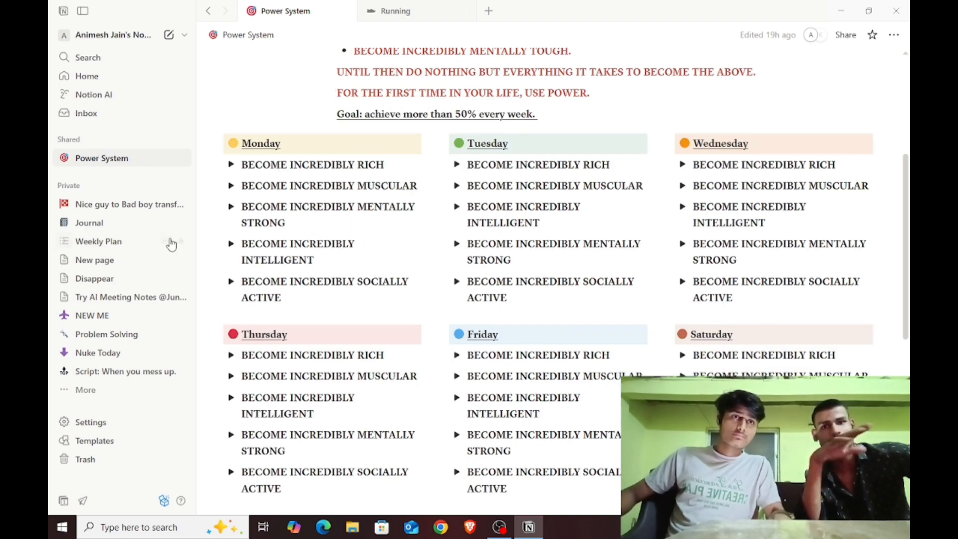
scroll(282, 198, down, 8)
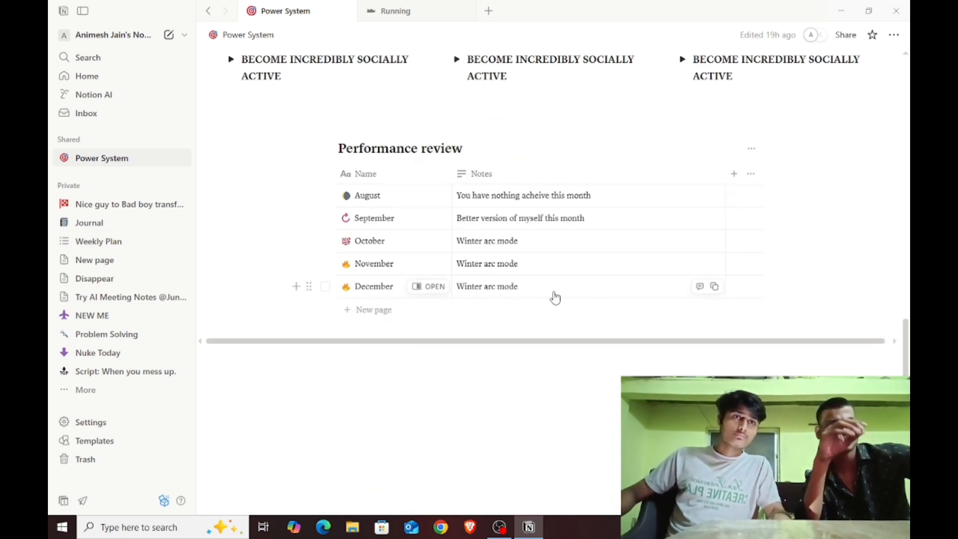
click(154, 208)
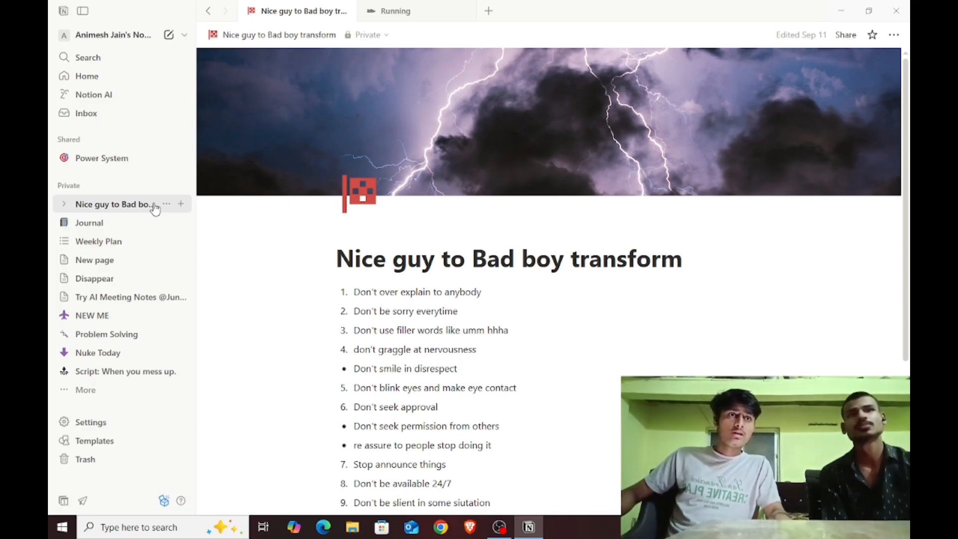
Return to Notion's Home page and switch to OBS Studio
click(102, 81)
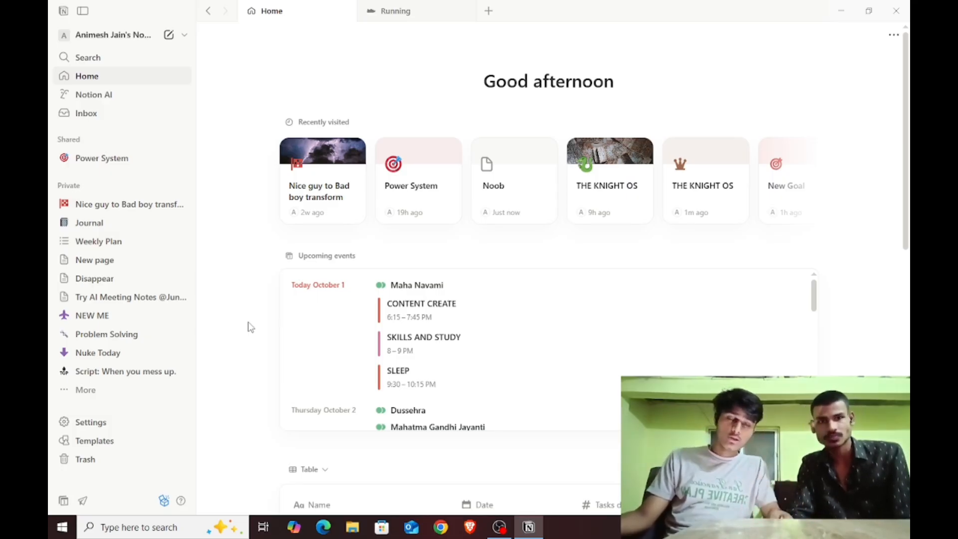
click(499, 526)
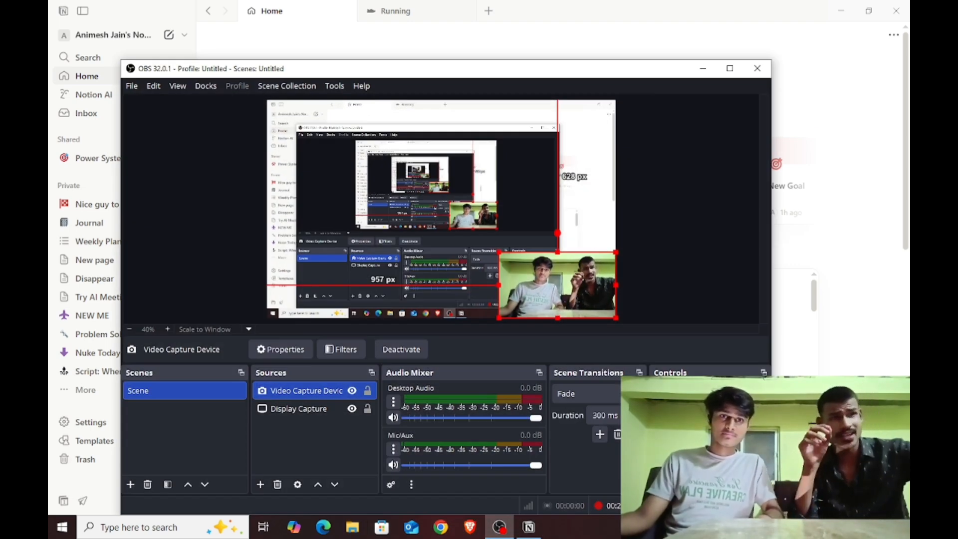